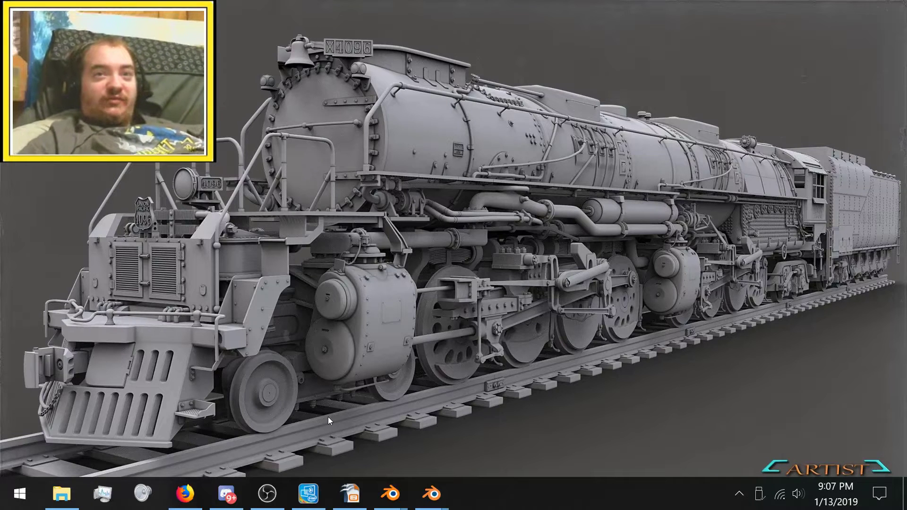
# Bring up the graphics control panel window, then hide it to reveal the desktop
pyautogui.moveTo(447, 502)
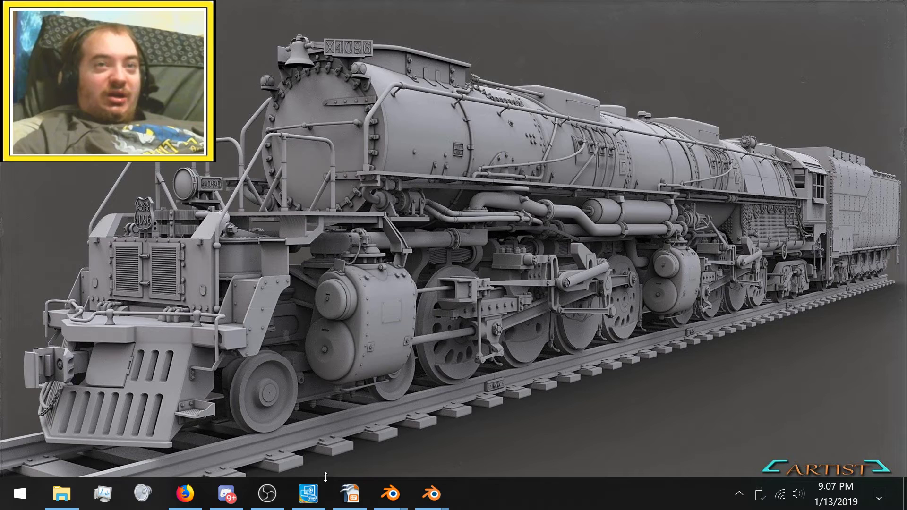
pyautogui.click(317, 490)
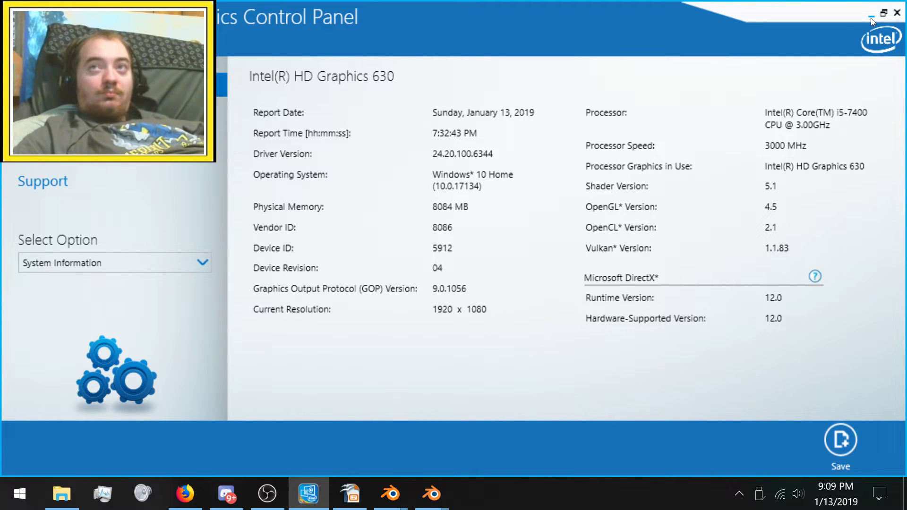
pyautogui.click(872, 18)
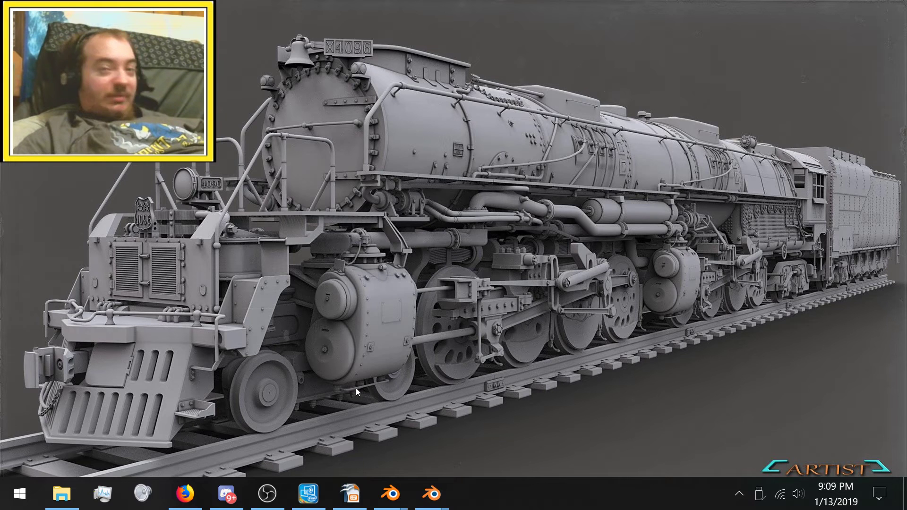
# Start the Blender menu comparison slideshow and advance to the Face menu slide
pyautogui.moveTo(357, 504)
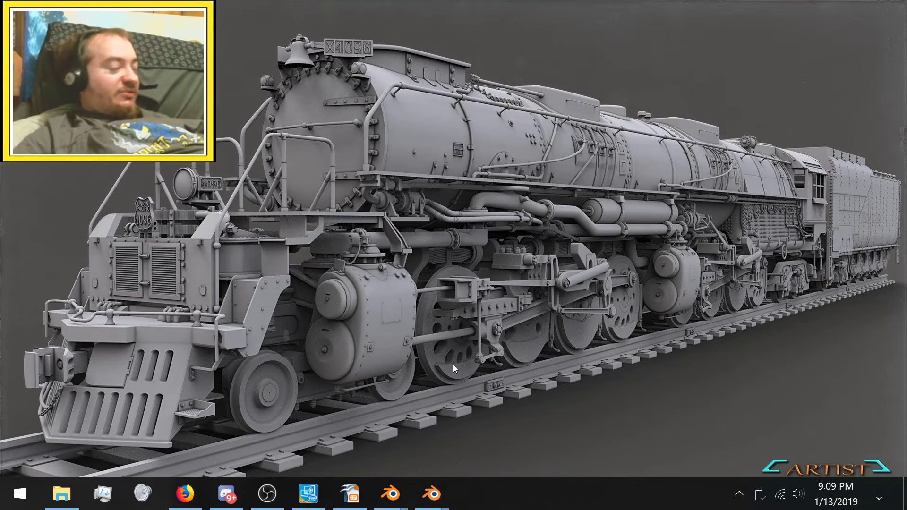
pyautogui.click(352, 507)
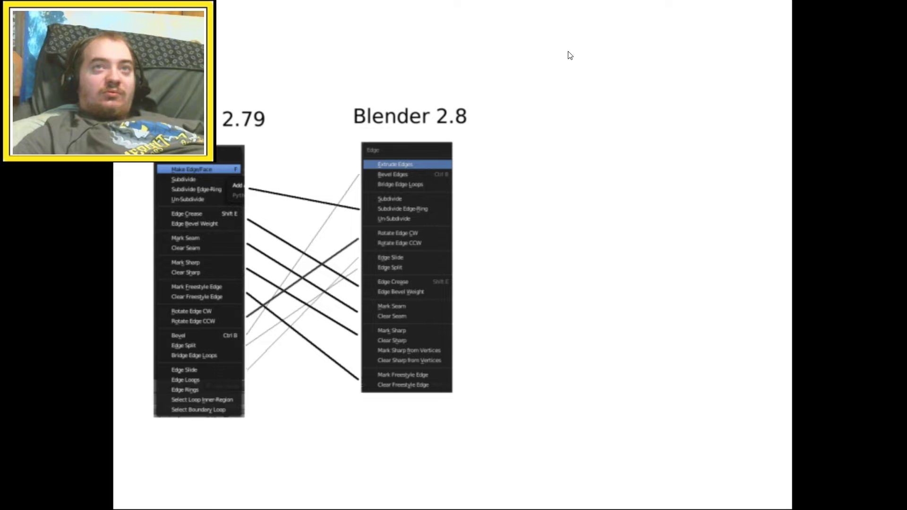
pyautogui.press('Right')
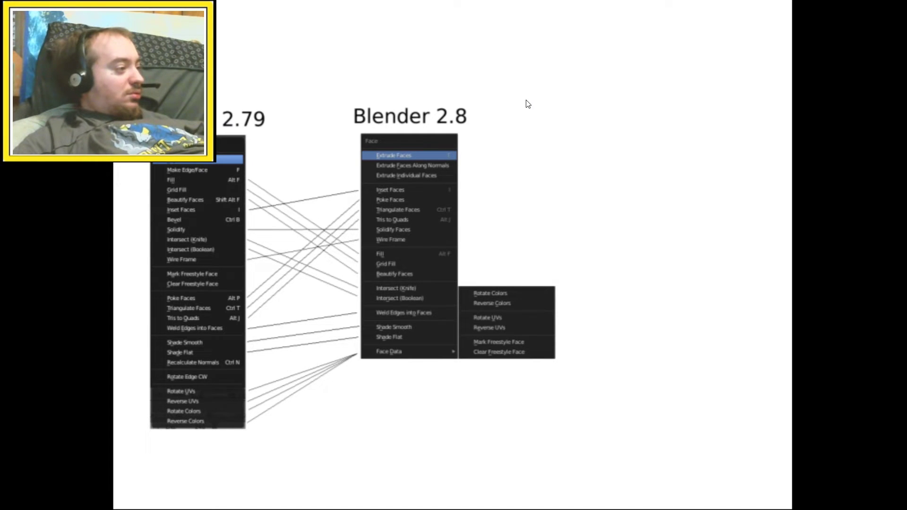
# Step through the Vertex and UV Mapping comparison slides, then end the slideshow
pyautogui.press('Right')
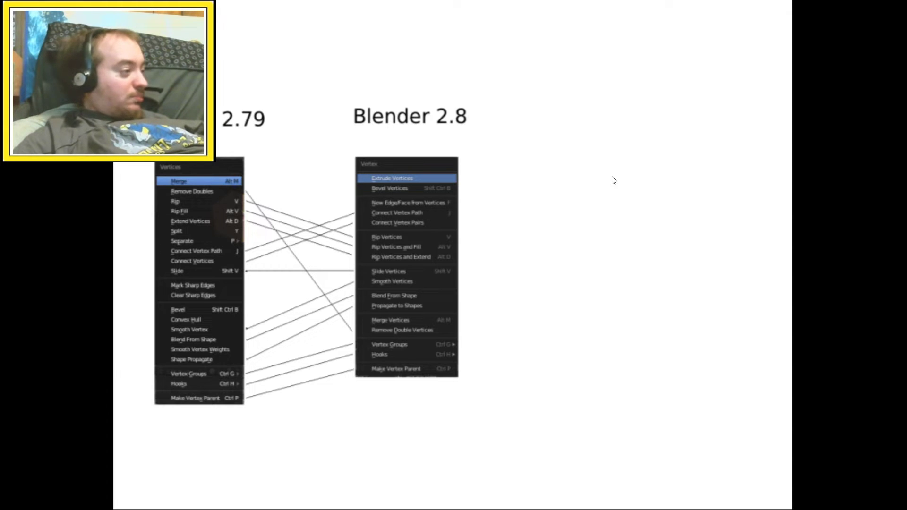
pyautogui.press('Right')
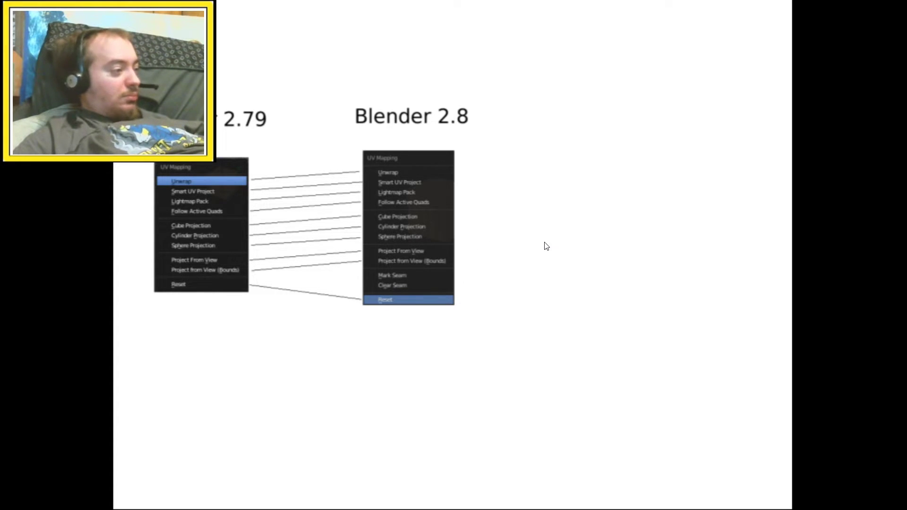
pyautogui.press('Escape')
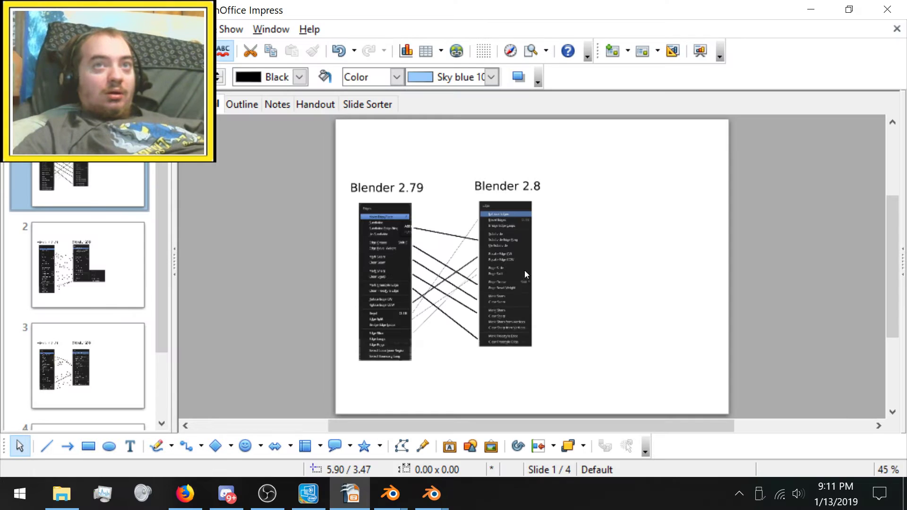
# Hide the presentation, switch to Blender 2.79 and orbit the cube into perspective
pyautogui.click(814, 14)
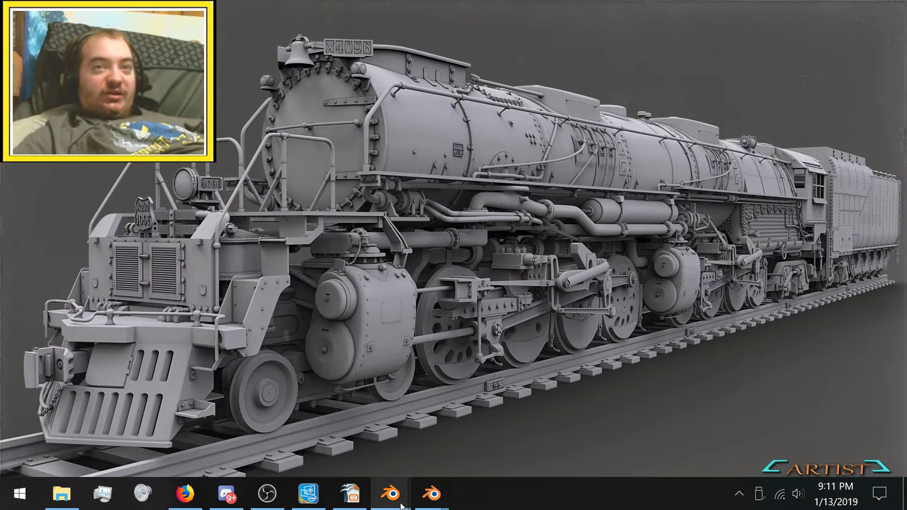
pyautogui.moveTo(402, 505)
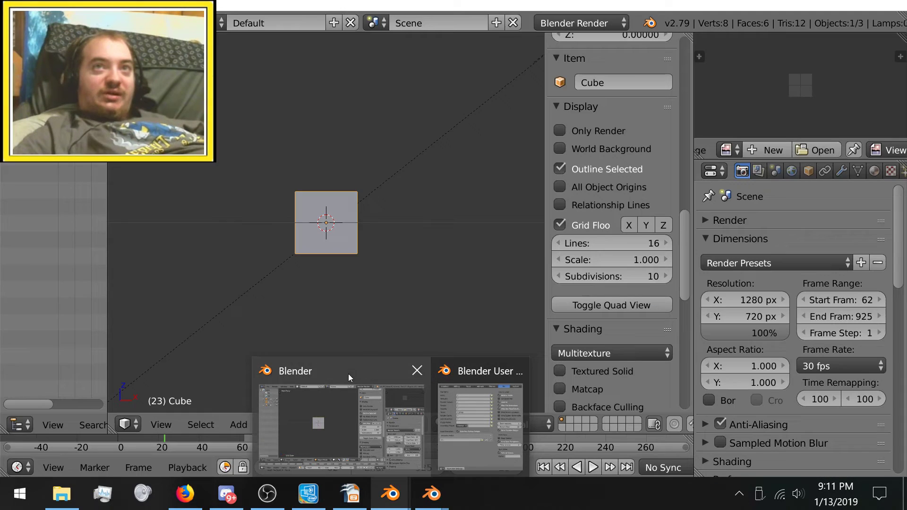
pyautogui.click(348, 376)
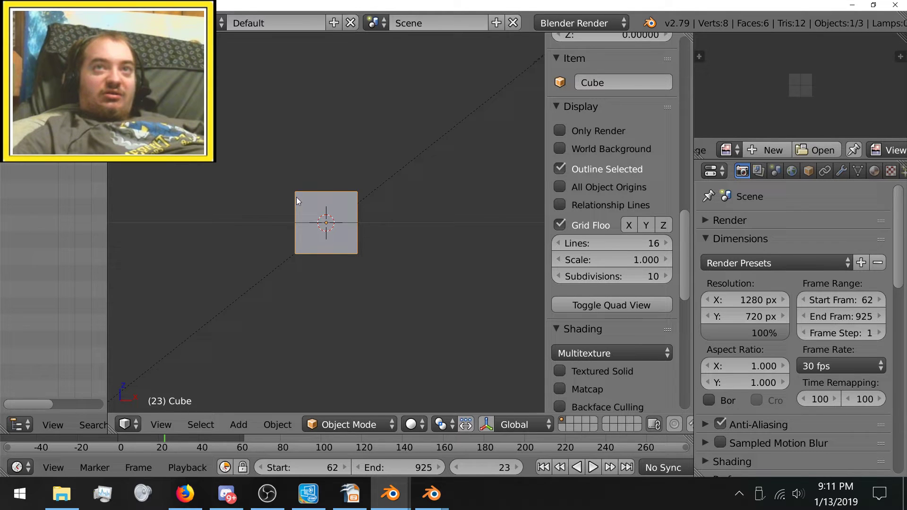
pyautogui.moveTo(296, 197); pyautogui.dragTo(381, 243, button='middle')
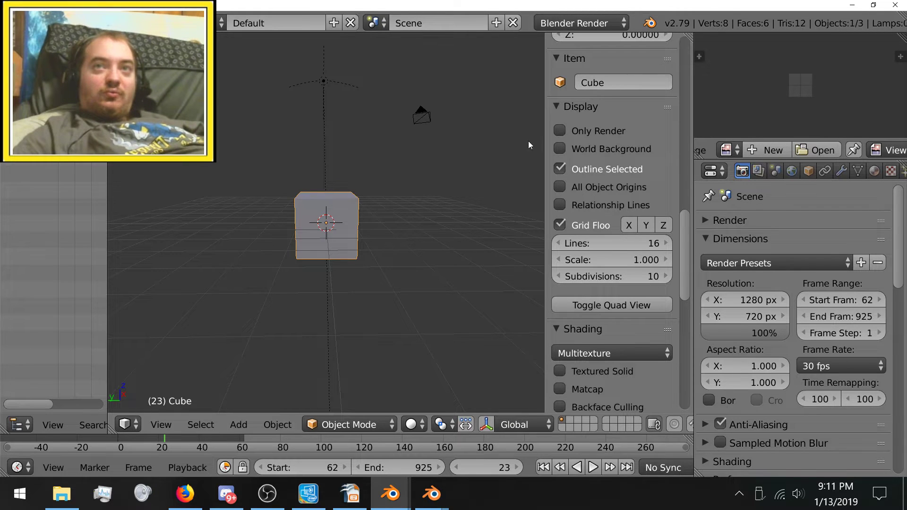
# Toggle Only Render on and off twice, leaving grid, lamp and camera visible
pyautogui.click(561, 131)
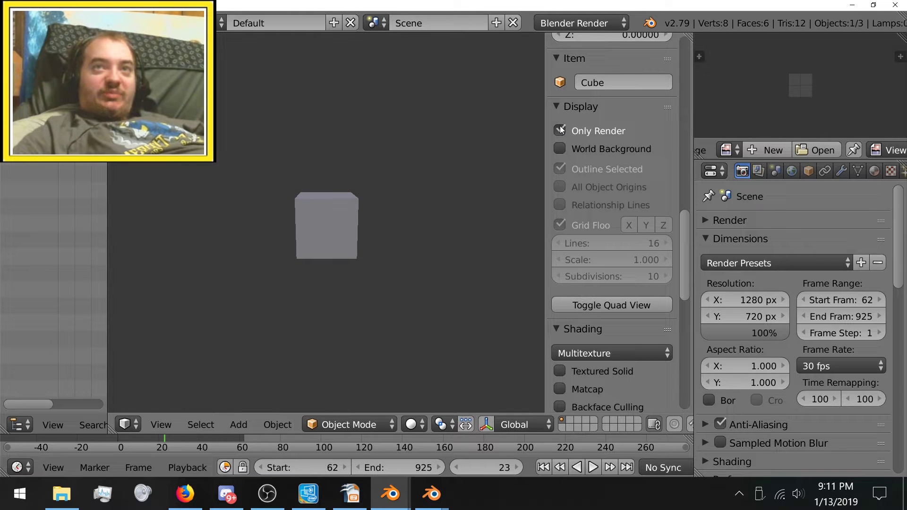
pyautogui.click(562, 130)
pyautogui.click(562, 130)
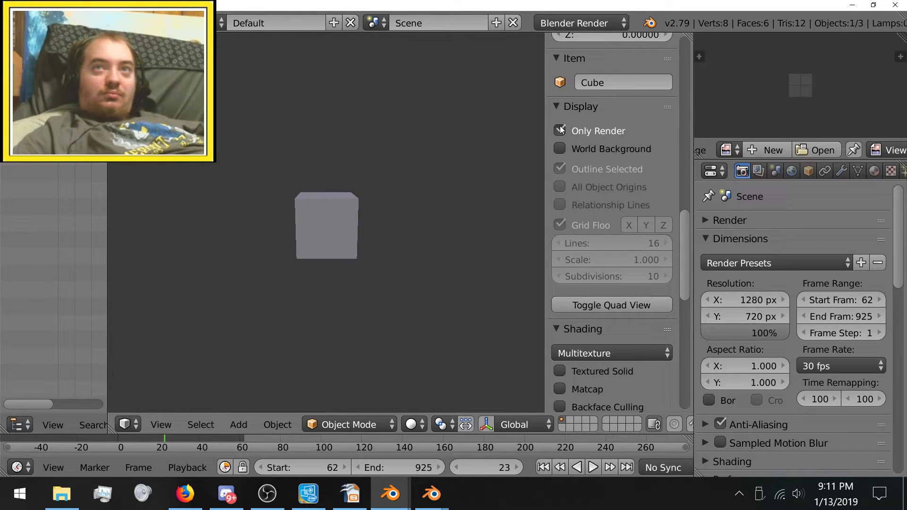
pyautogui.click(561, 130)
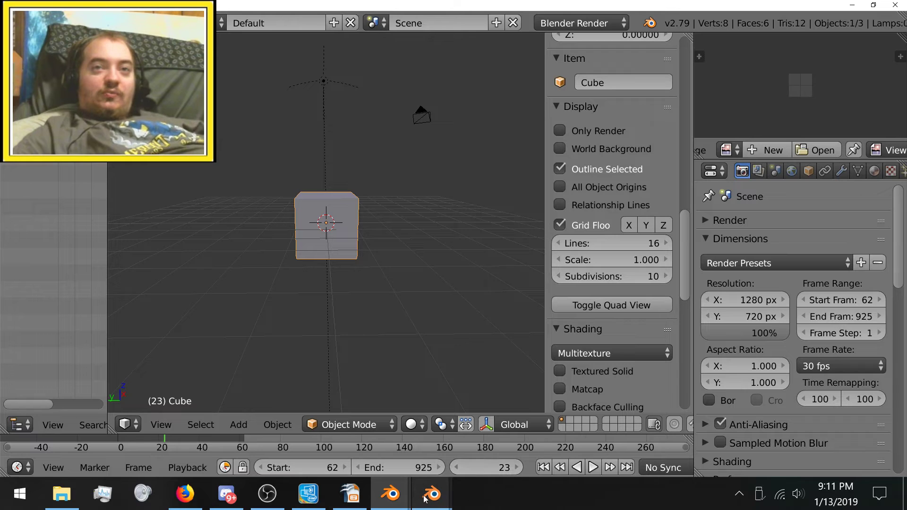
# In the 2.8 bunny file, toggle viewport overlays off and on, then place the 3D cursor
pyautogui.moveTo(431, 494)
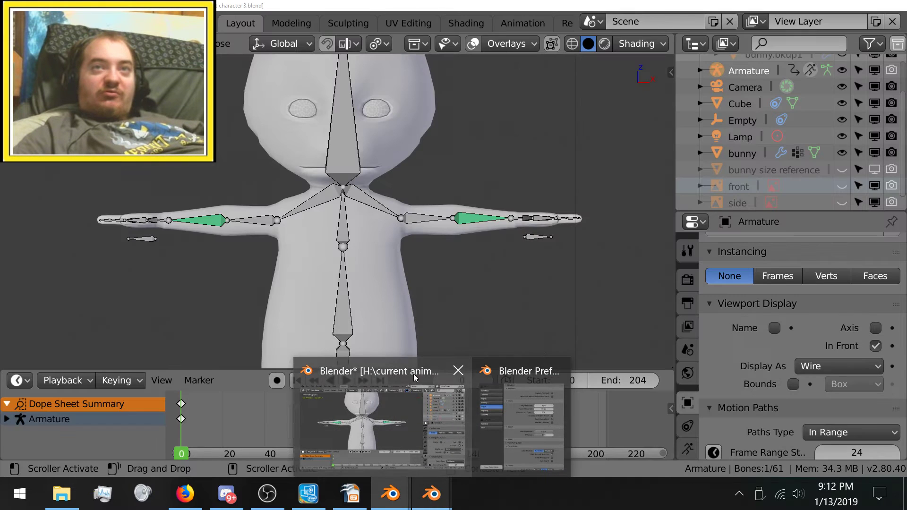
pyautogui.click(415, 377)
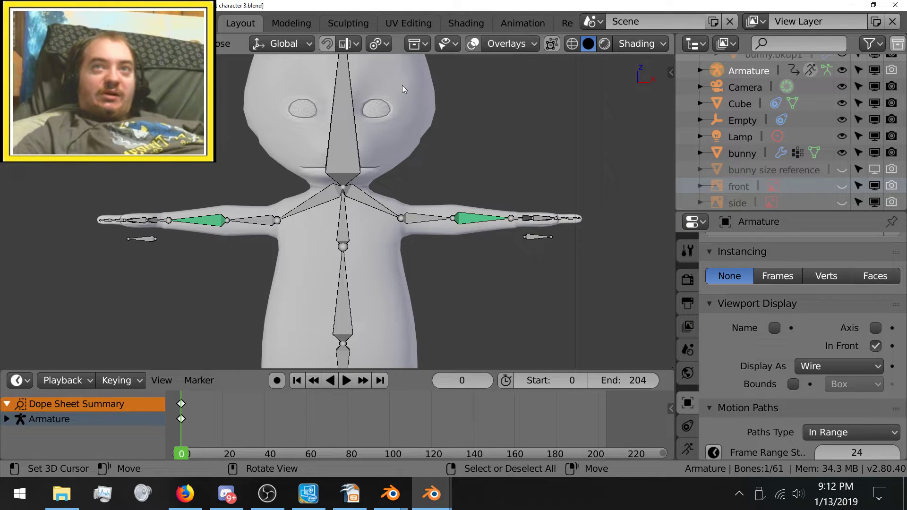
pyautogui.scroll(-10, 425, 94)
pyautogui.moveTo(456, 107); pyautogui.dragTo(442, 173, button='middle')
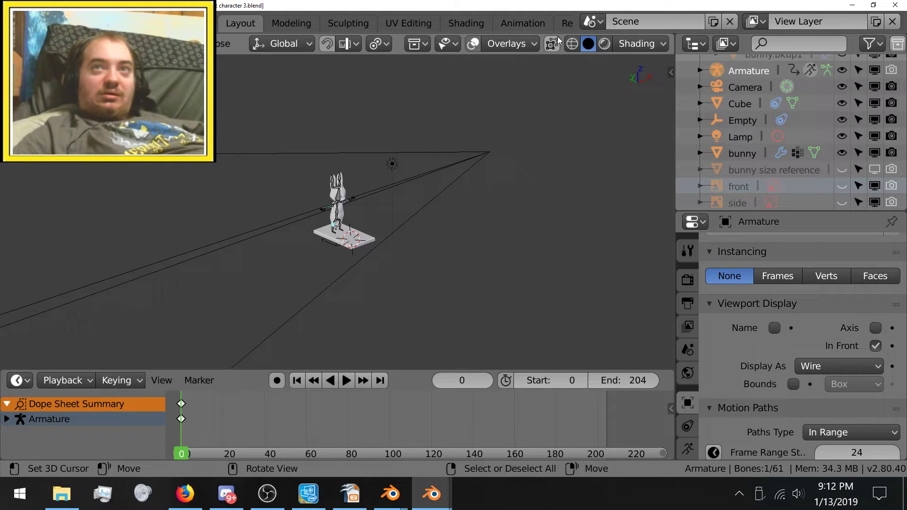
pyautogui.click(478, 43)
pyautogui.moveTo(524, 138); pyautogui.dragTo(407, 141, button='middle')
pyautogui.scroll(2, 454, 85)
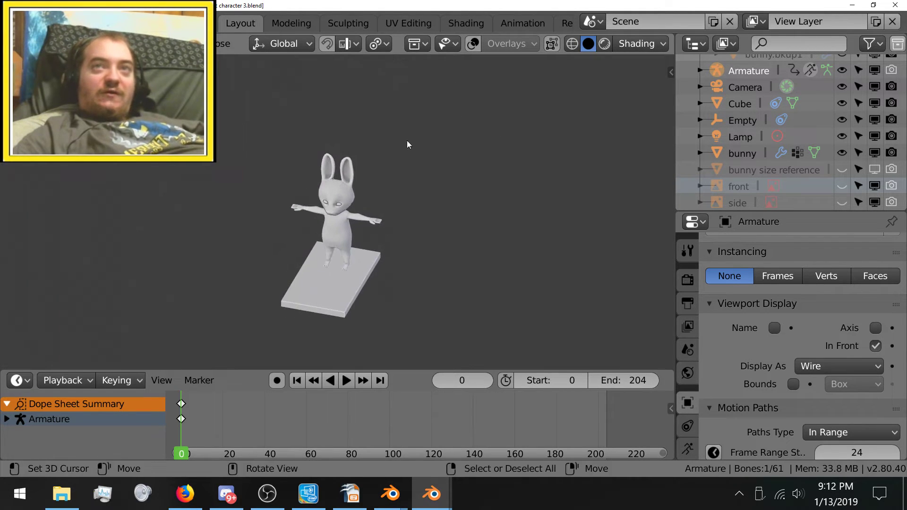
pyautogui.click(471, 42)
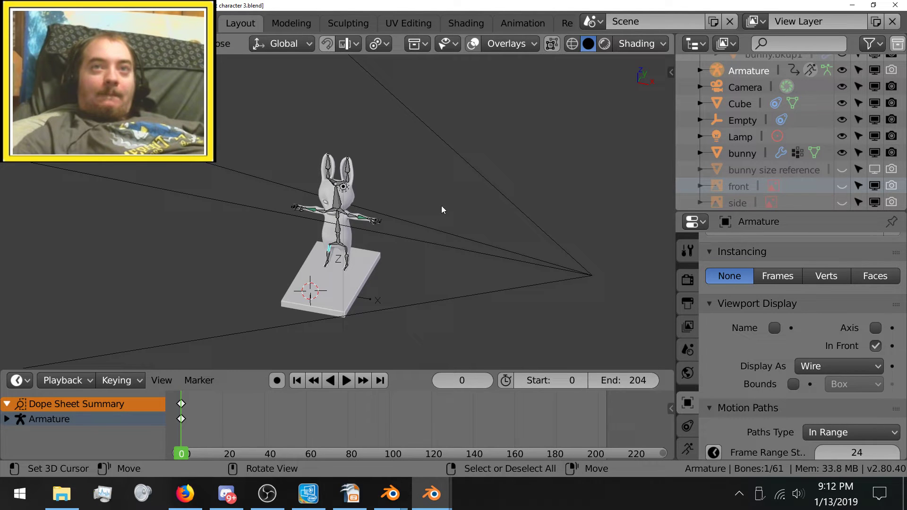
pyautogui.click(424, 213)
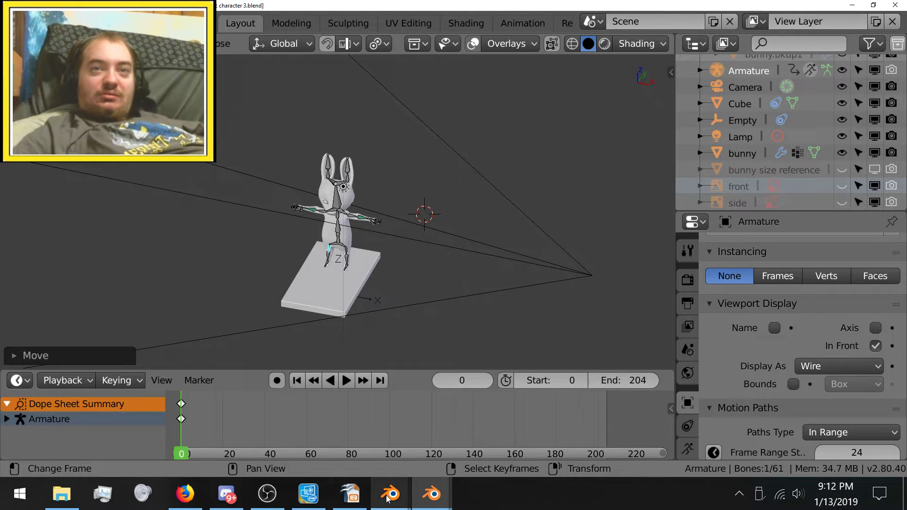
# Switch to the Blender 2.79 window and back to the 2.8 bunny file
pyautogui.moveTo(390, 493)
pyautogui.click(347, 378)
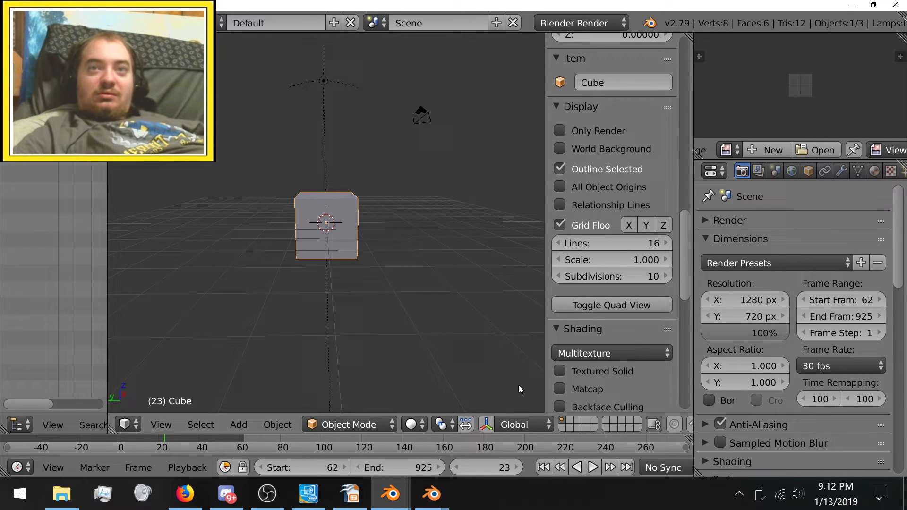
pyautogui.moveTo(429, 495)
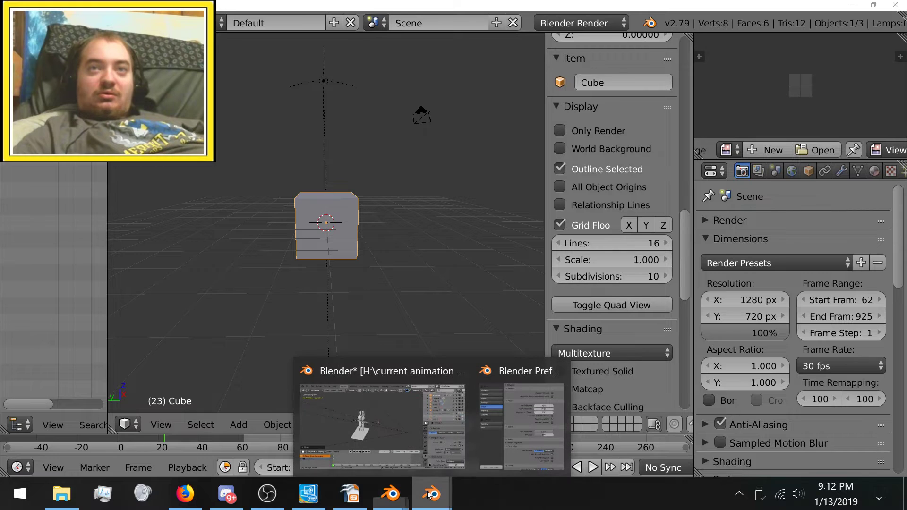
pyautogui.click(368, 375)
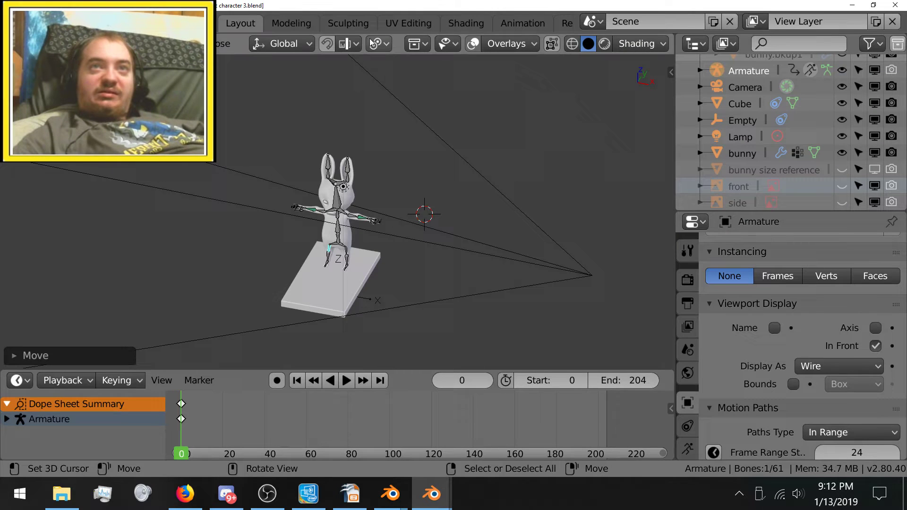
# Turn the Extras overlay off, orbit the rig, then re-enable camera, lamp and empty guides
pyautogui.click(515, 43)
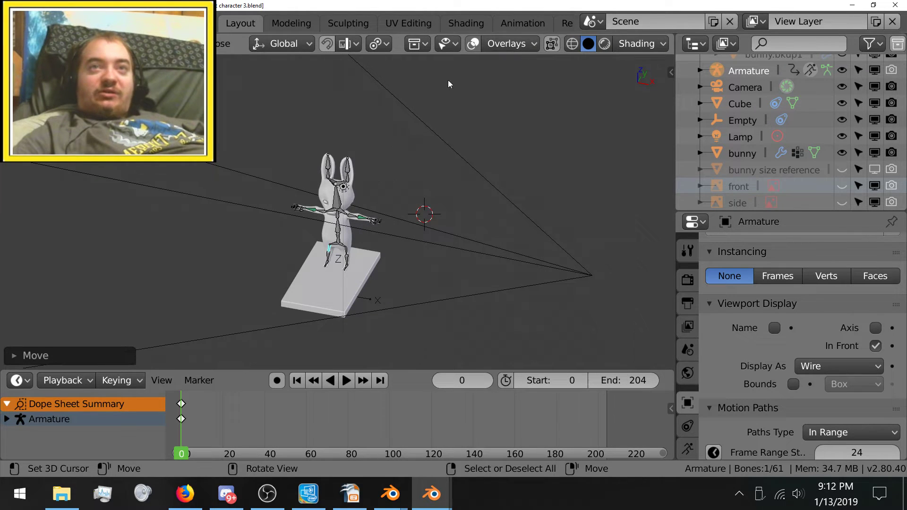
pyautogui.click(522, 43)
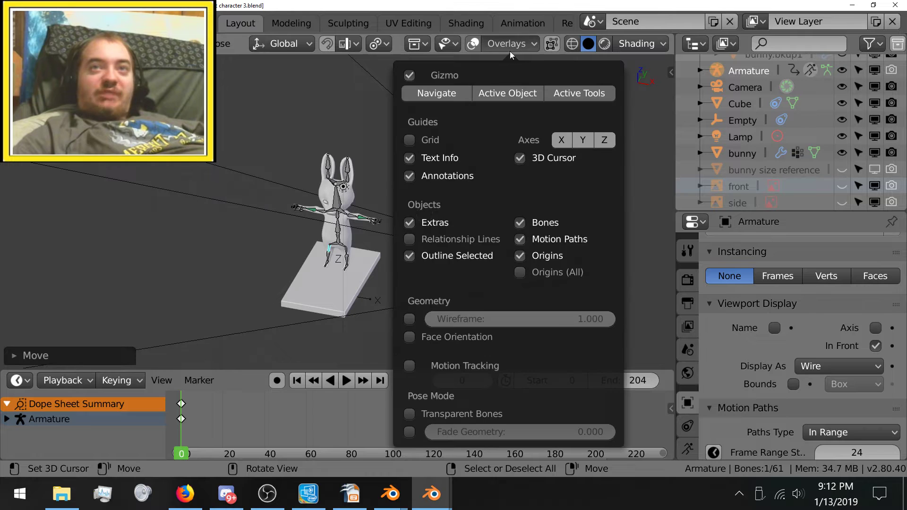
pyautogui.click(410, 223)
pyautogui.moveTo(369, 226); pyautogui.dragTo(305, 168, button='middle')
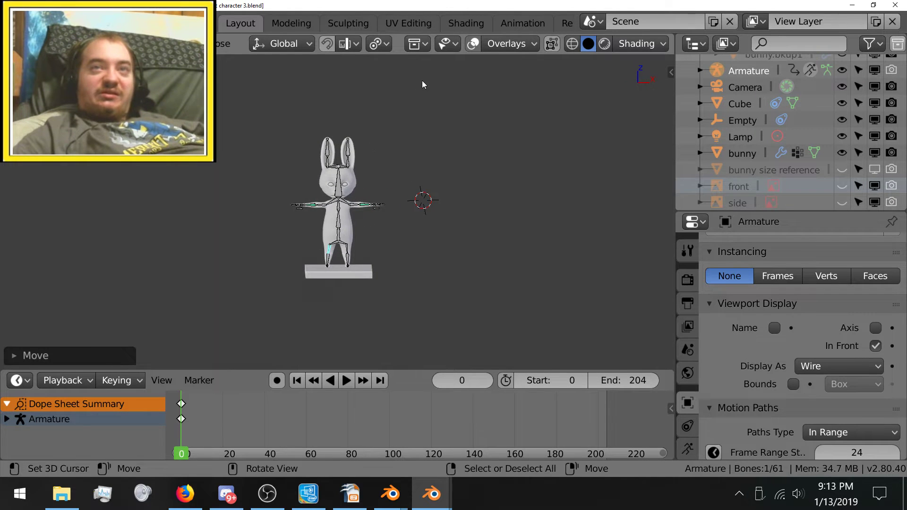
pyautogui.click(496, 45)
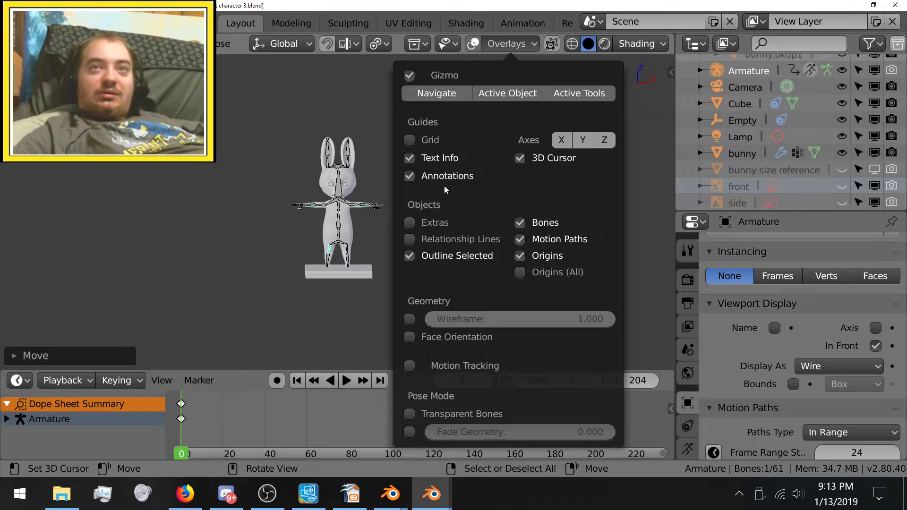
pyautogui.click(407, 221)
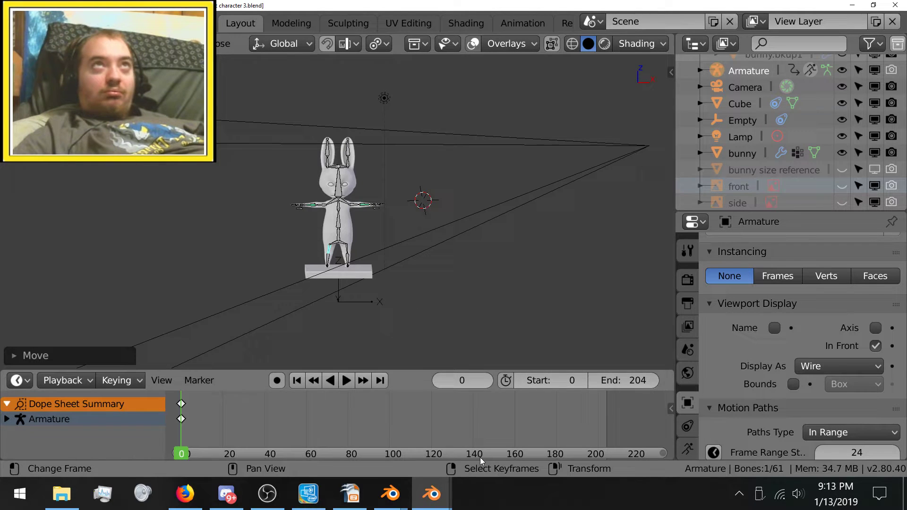
# In Blender 2.79, show the Cube's Object properties and expand its Display panel
pyautogui.moveTo(390, 494)
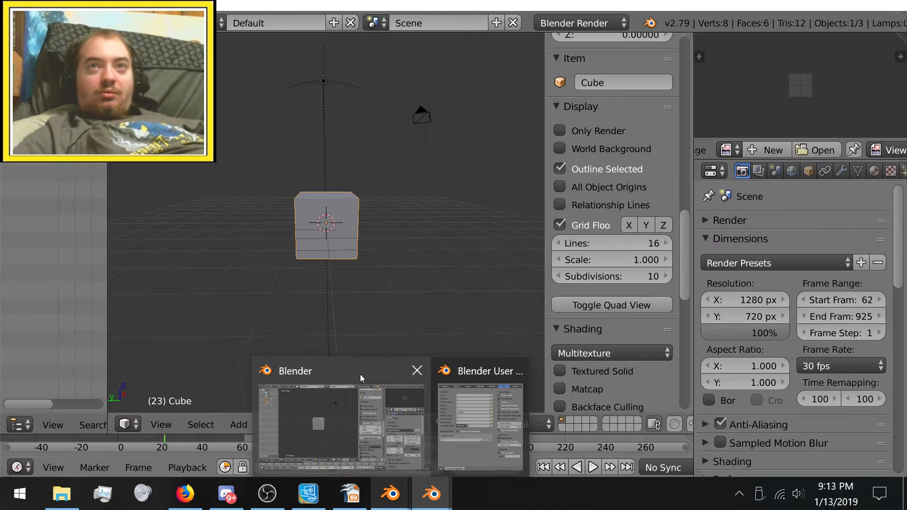
pyautogui.click(360, 374)
pyautogui.scroll(-2, 762, 352)
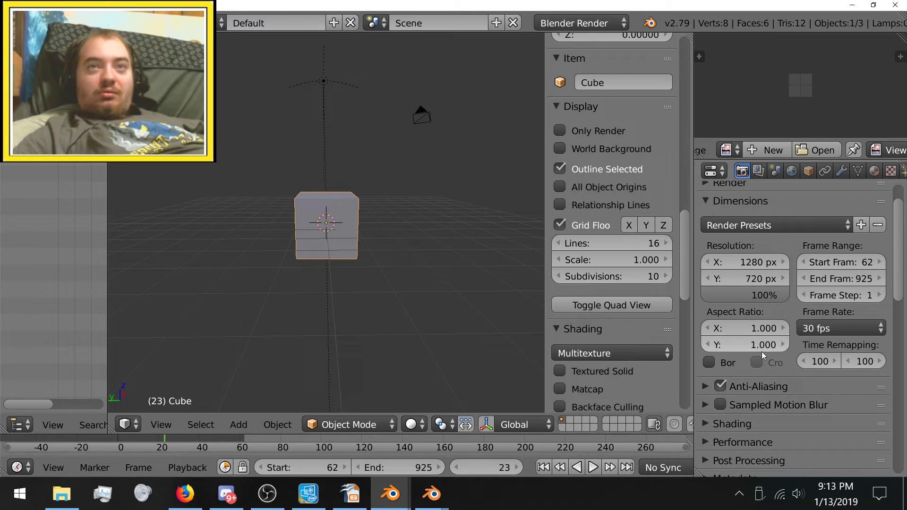
pyautogui.scroll(-6, 806, 306)
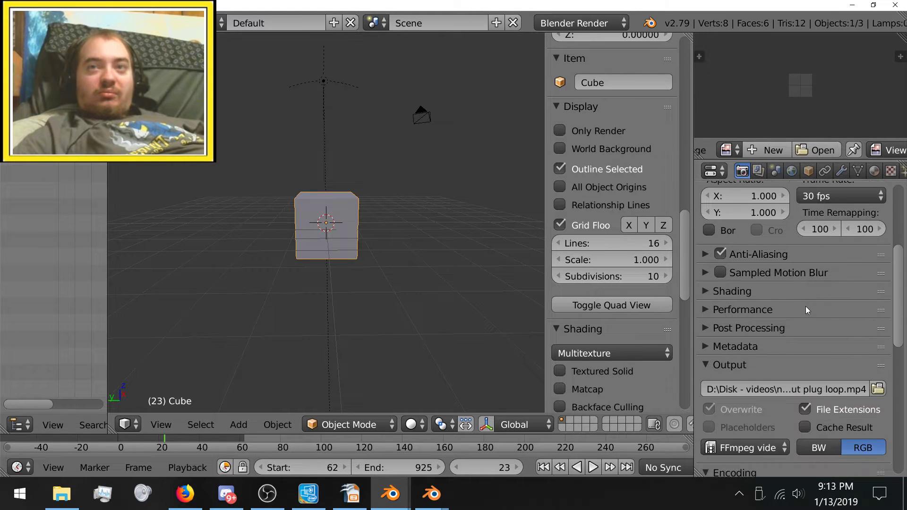
pyautogui.scroll(1, 807, 306)
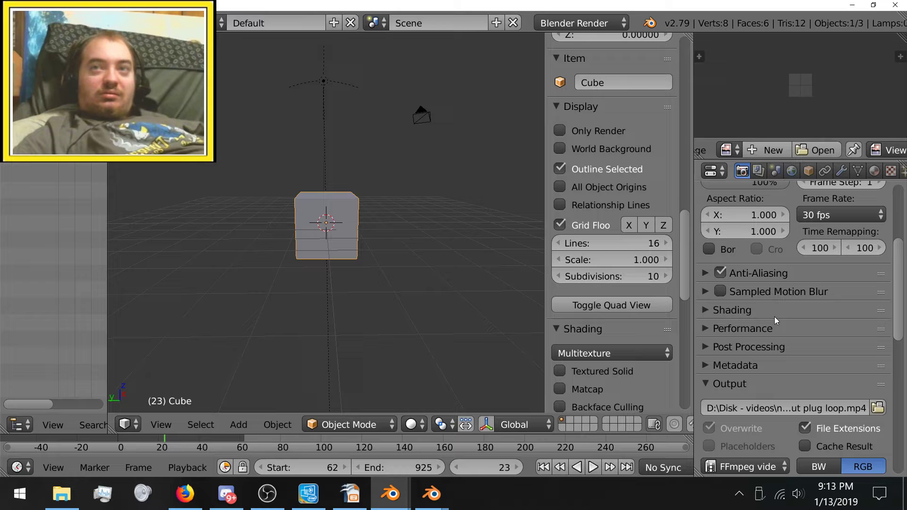
pyautogui.click(810, 172)
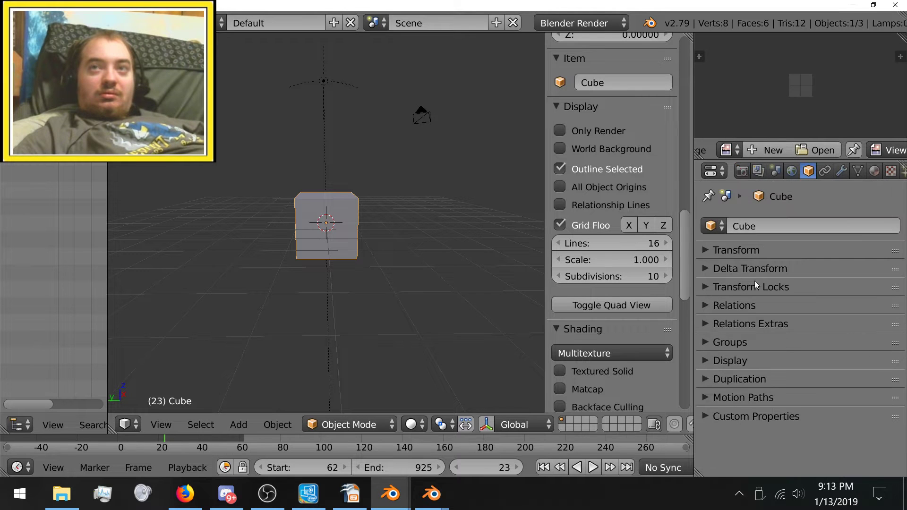
pyautogui.click(733, 356)
pyautogui.scroll(-4, 827, 291)
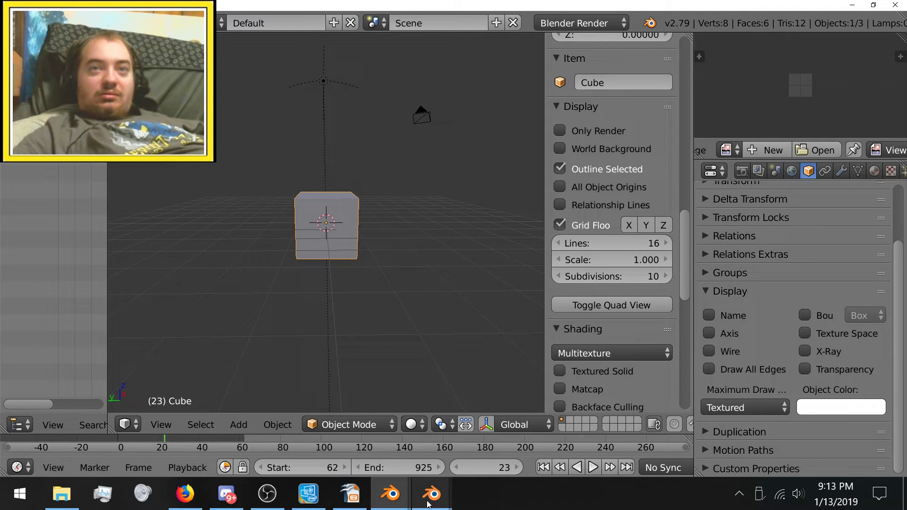
pyautogui.moveTo(366, 495)
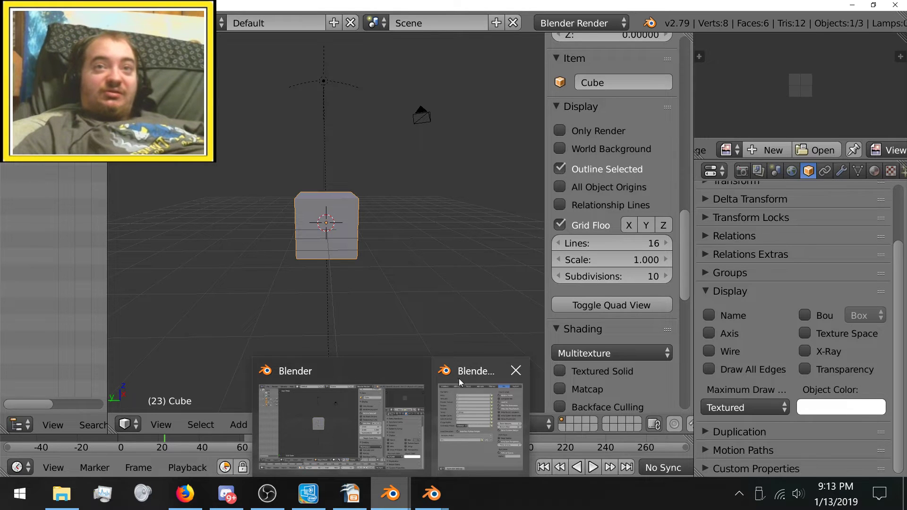
# Bring the Blender 2.80 bunny window forward and orbit slightly around the rig
pyautogui.moveTo(431, 494)
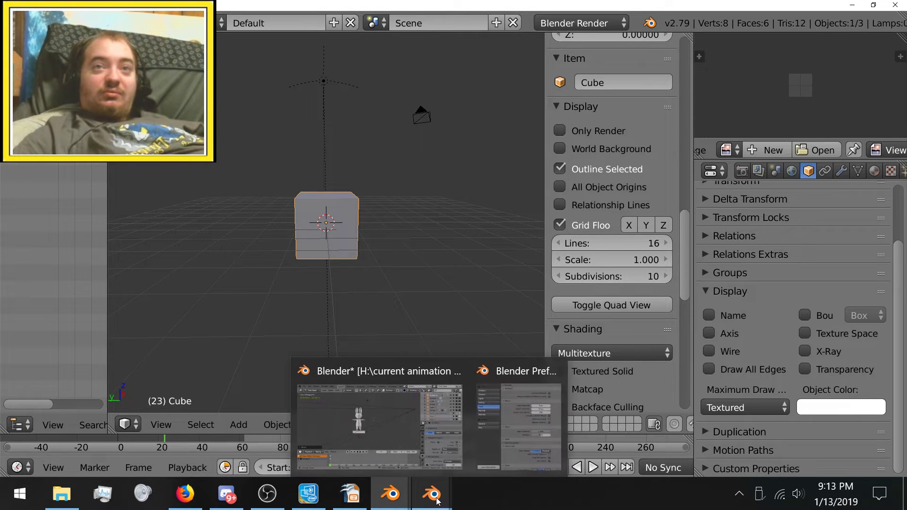
pyautogui.click(412, 371)
pyautogui.scroll(6, 376, 201)
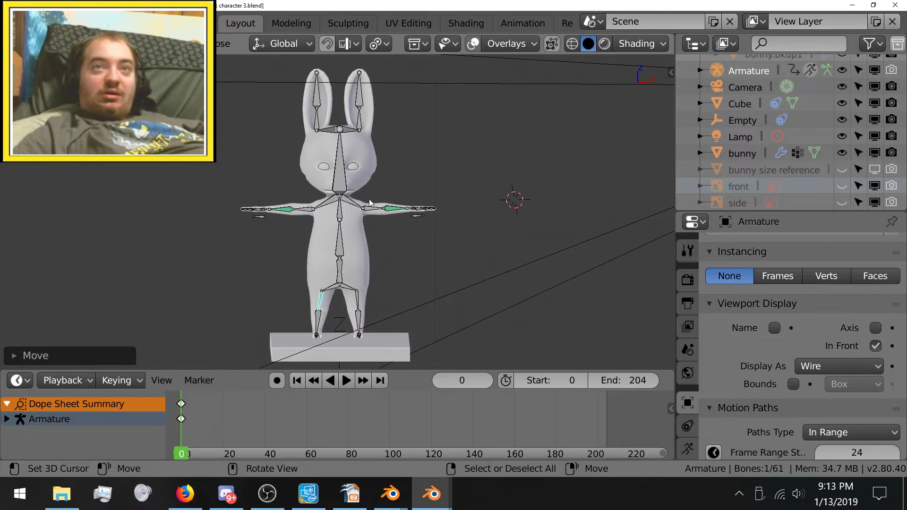
pyautogui.moveTo(331, 232); pyautogui.dragTo(310, 244, button='middle')
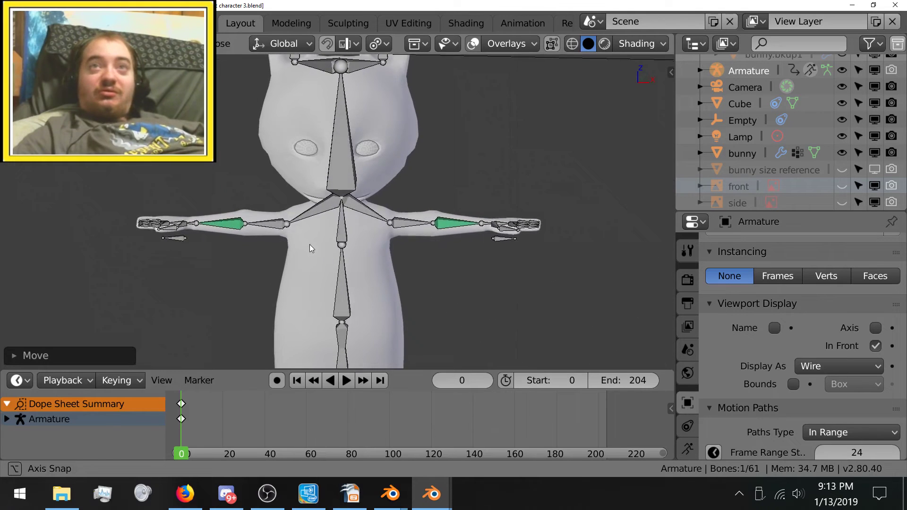
# Keep the armature's Display As set to Wire and orbit to an angled view
pyautogui.scroll(-2, 815, 322)
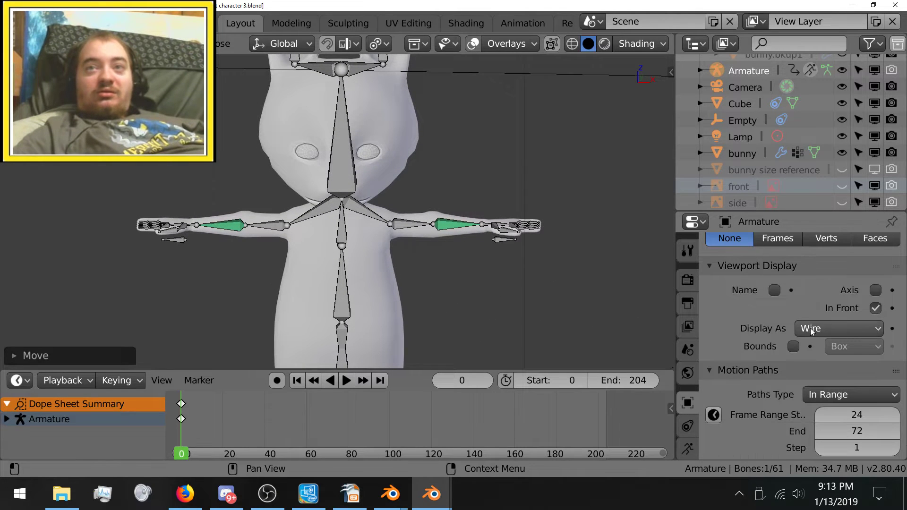
pyautogui.click(816, 329)
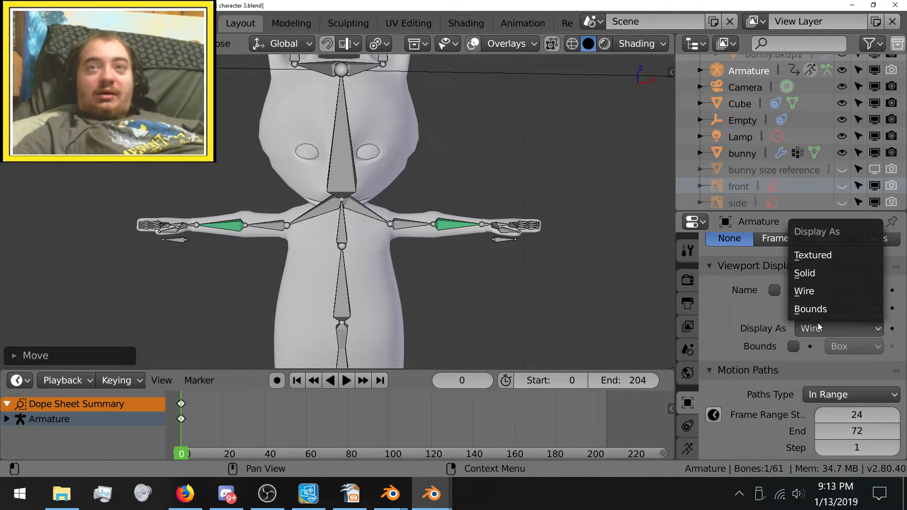
pyautogui.click(818, 290)
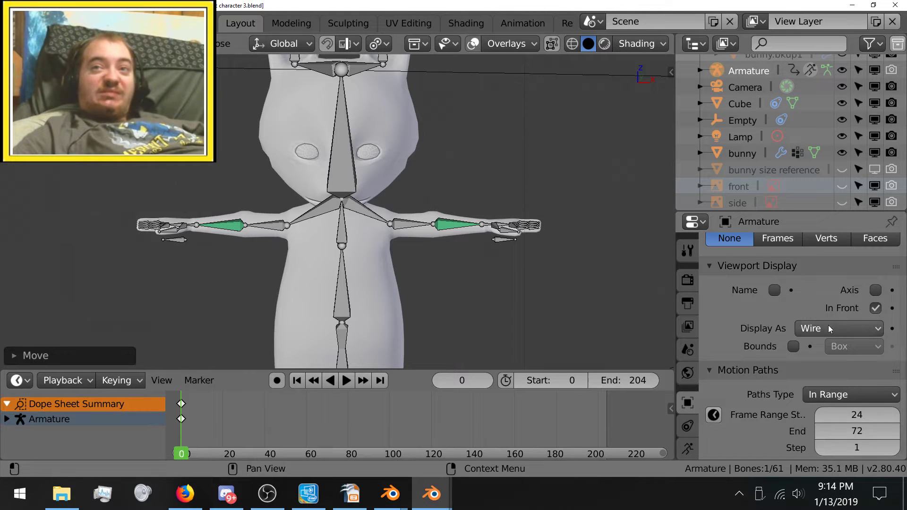
pyautogui.moveTo(372, 267); pyautogui.dragTo(286, 291, button='middle')
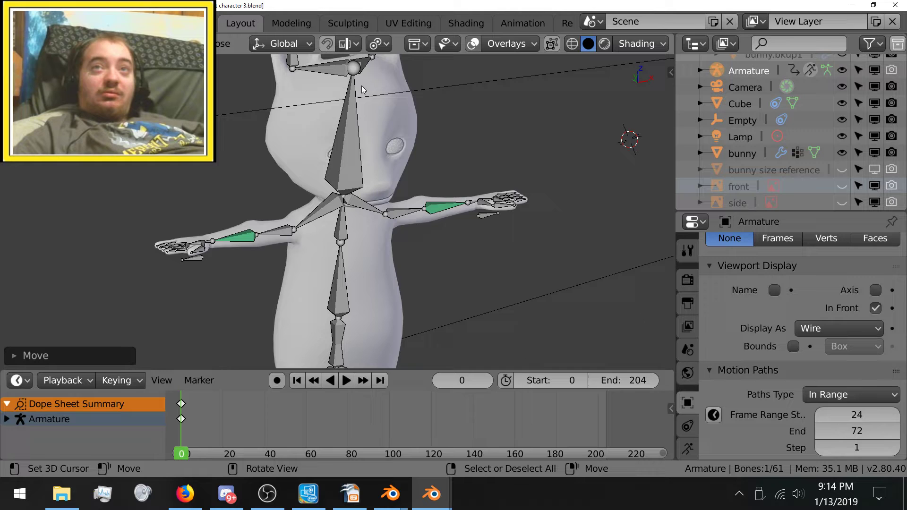
# Enable Transparent Bones in the Overlays popover and orbit around the bunny rig
pyautogui.click(500, 44)
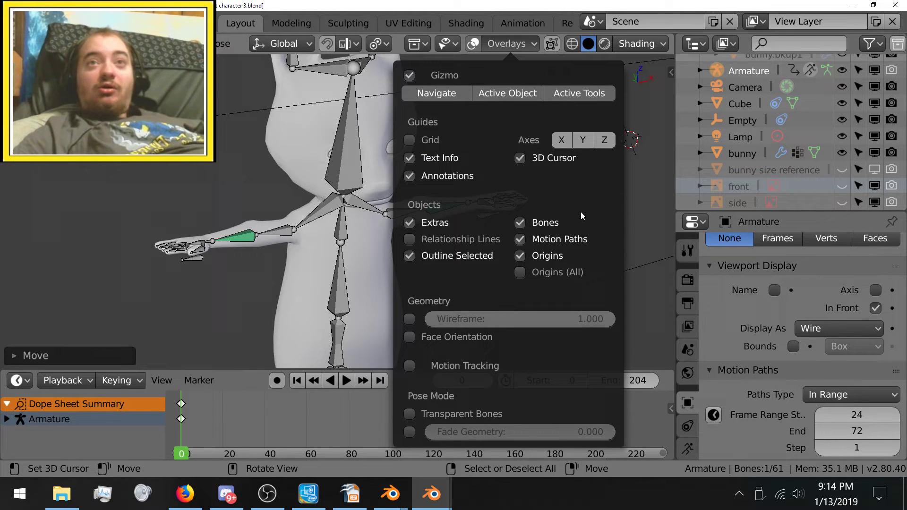
pyautogui.click(410, 415)
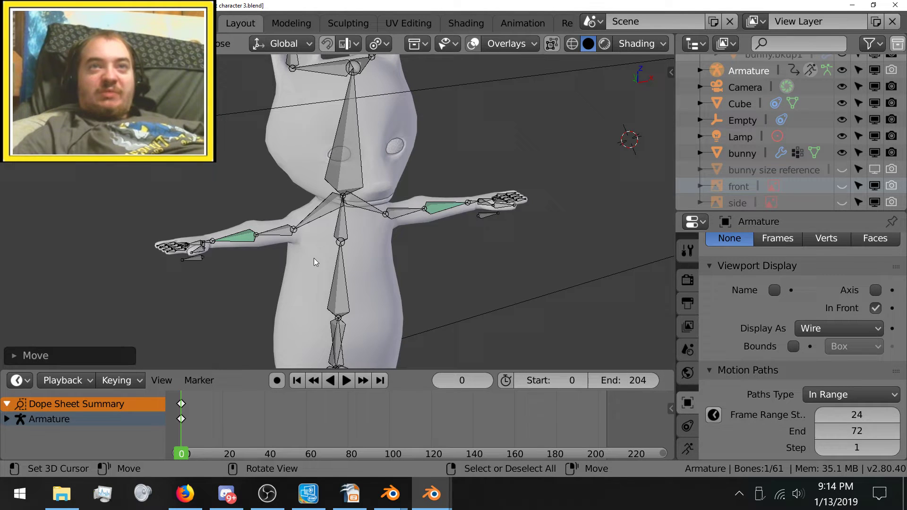
pyautogui.moveTo(500, 216); pyautogui.dragTo(310, 214, button='middle')
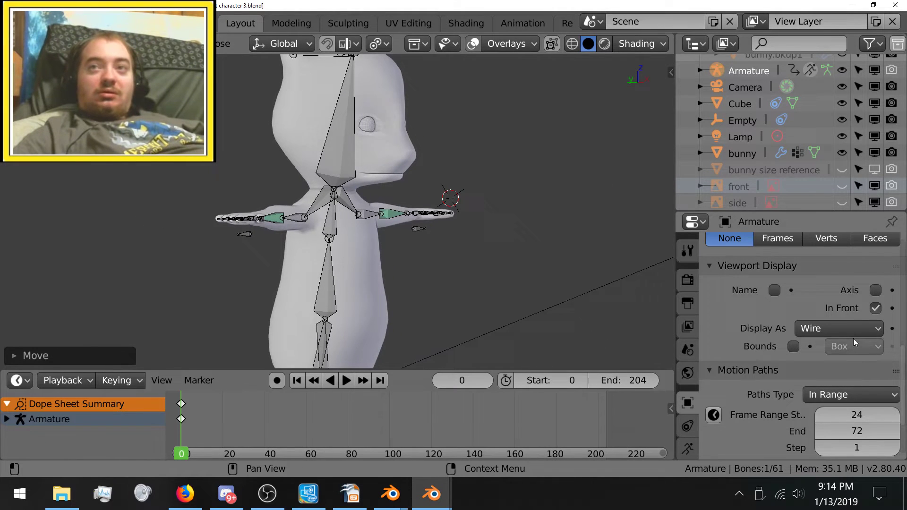
pyautogui.click(876, 309)
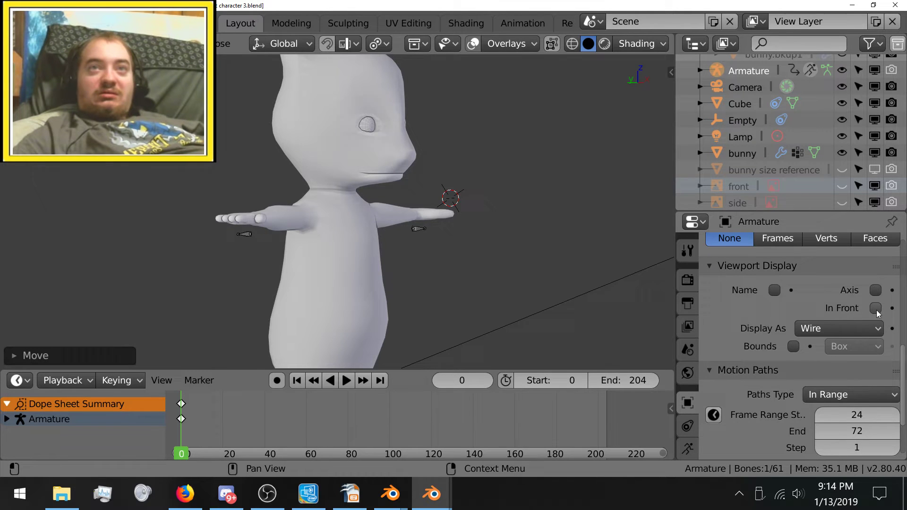
pyautogui.press('KP_1')
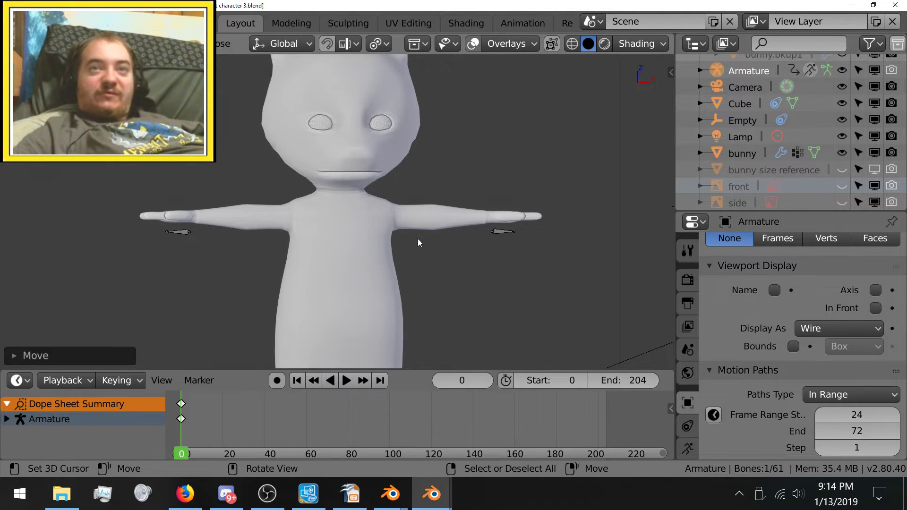
pyautogui.click(862, 326)
pyautogui.click(862, 326)
pyautogui.click(876, 308)
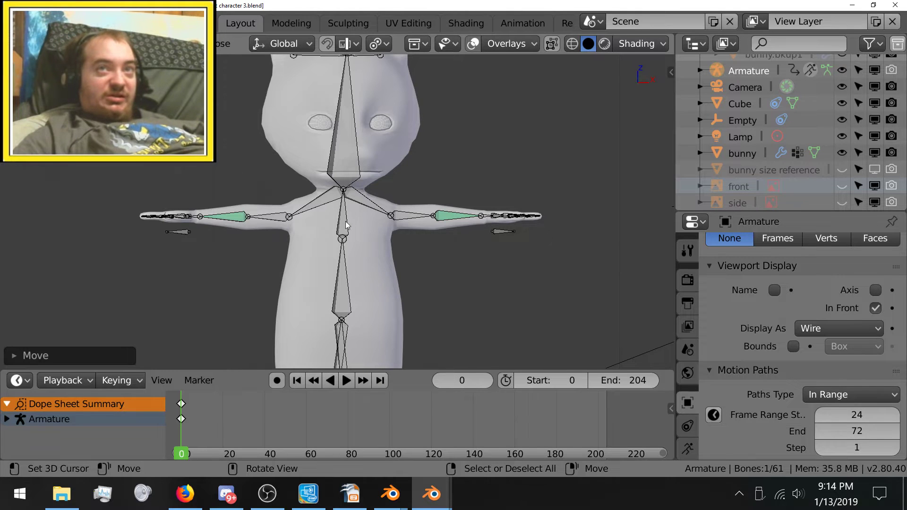
pyautogui.scroll(-5, 413, 199)
pyautogui.moveTo(413, 199)
pyautogui.mouseDown(button='middle')
pyautogui.moveTo(446, 191)
pyautogui.moveTo(404, 195)
pyautogui.mouseUp(button='middle')
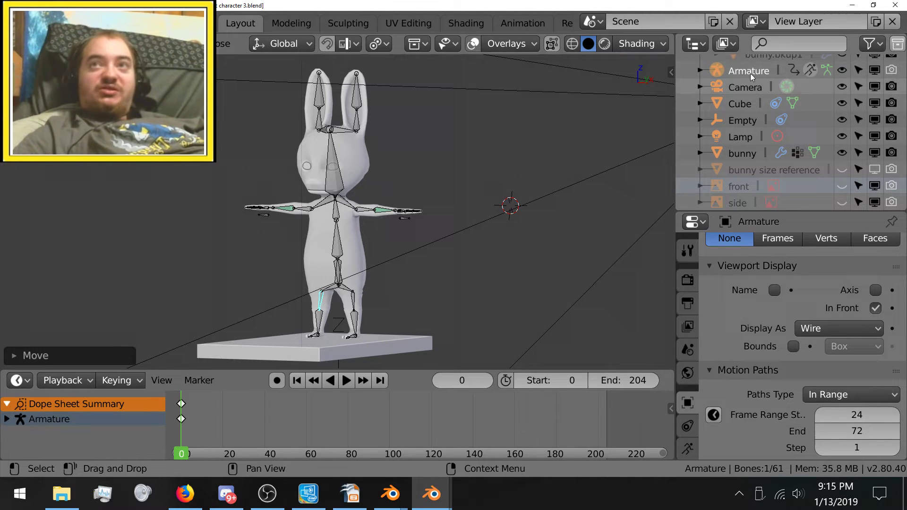
# Minimize the 2.80 and 2.79 windows, then bring forward the 2.79 User Preferences and 2.80 Preferences
pyautogui.click(854, 5)
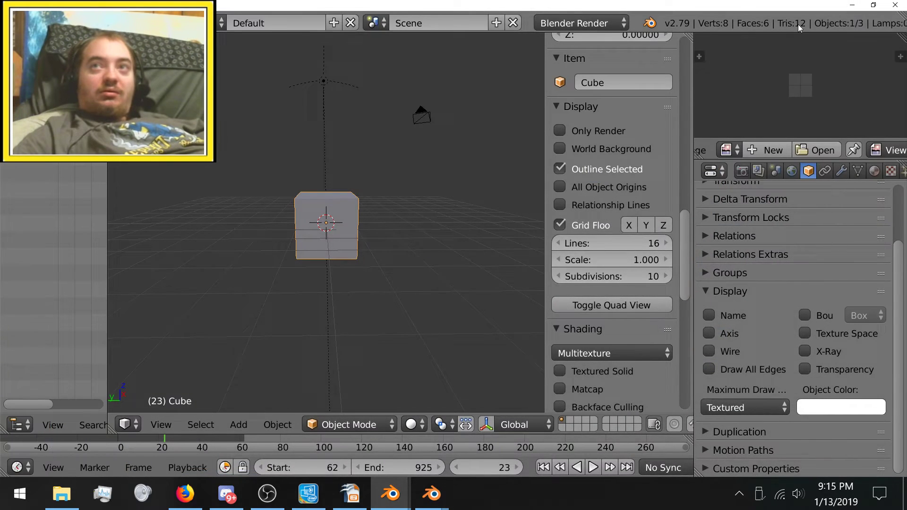
pyautogui.click(853, 6)
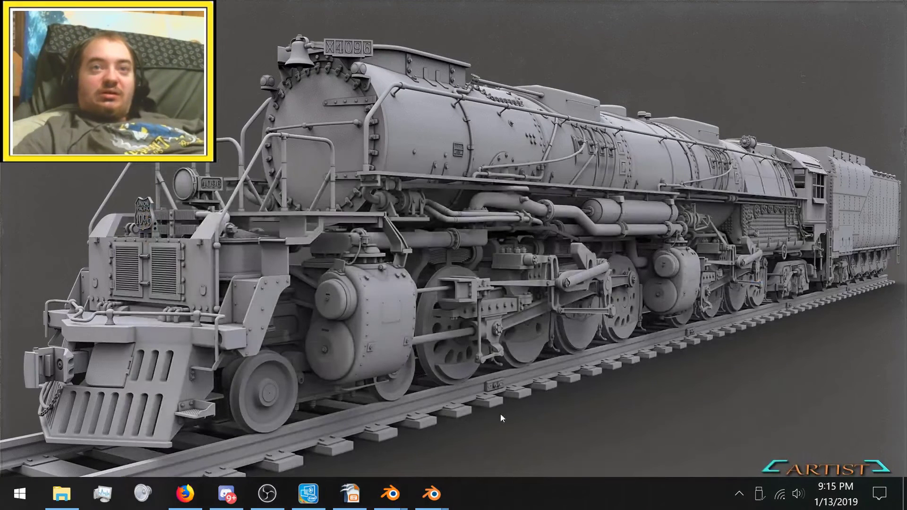
pyautogui.moveTo(400, 494)
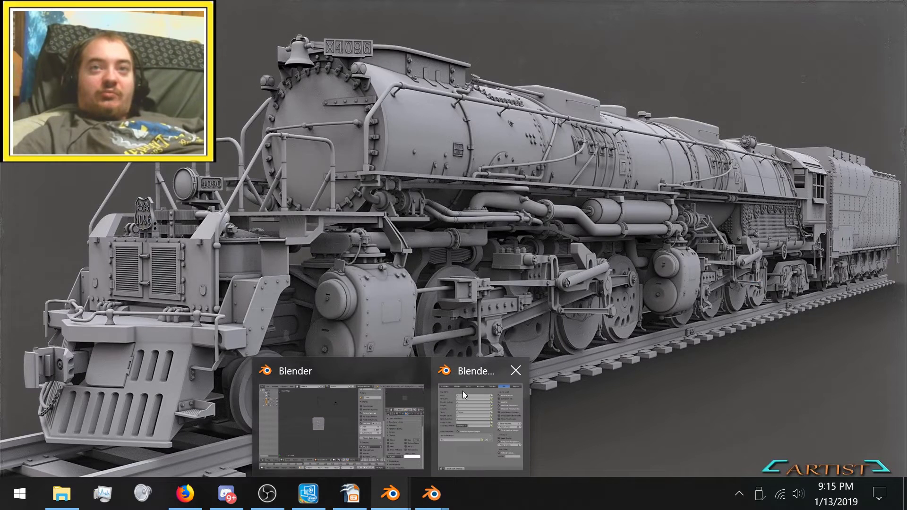
pyautogui.moveTo(482, 372)
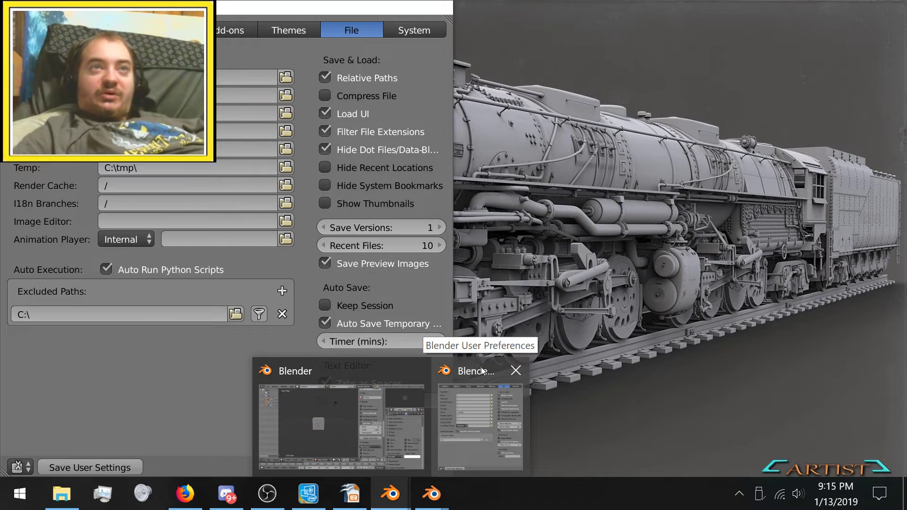
pyautogui.click(482, 372)
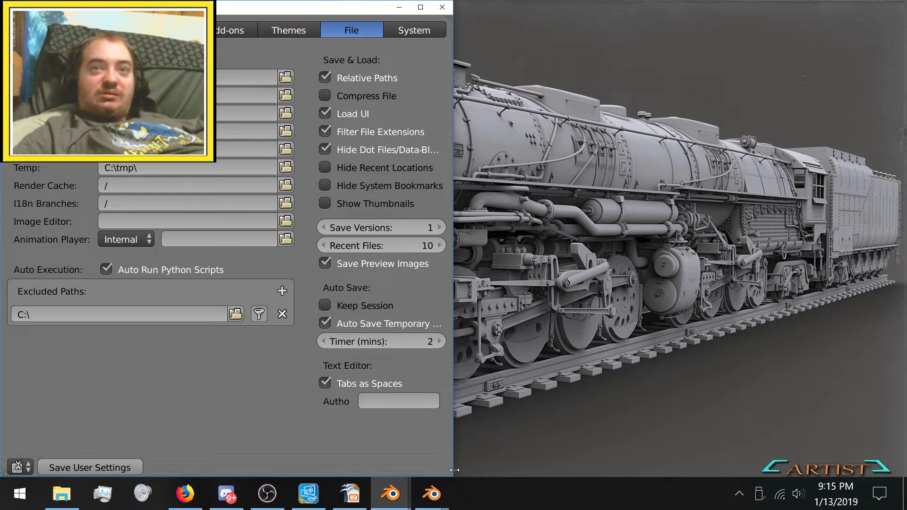
pyautogui.moveTo(435, 505)
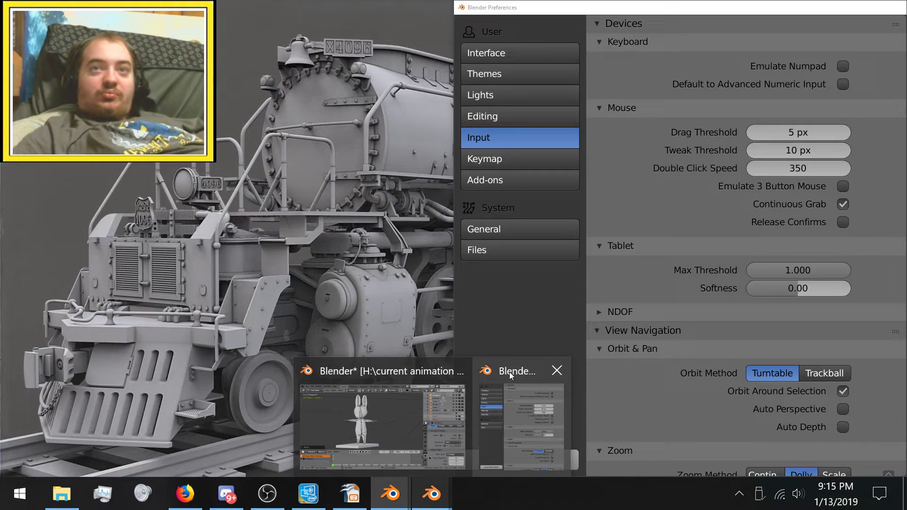
pyautogui.click(510, 372)
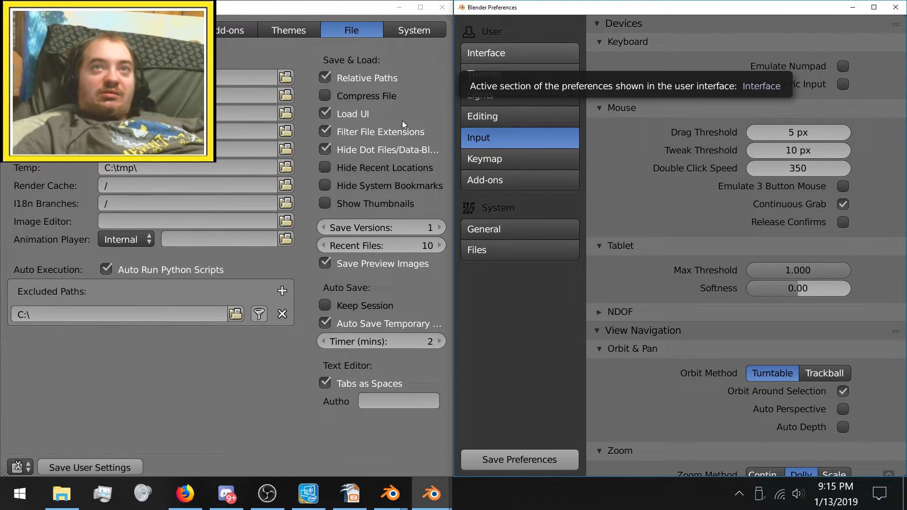
# Show Interface settings in both preference windows, collapsing and re-expanding Display and Information groups
pyautogui.click(38, 30)
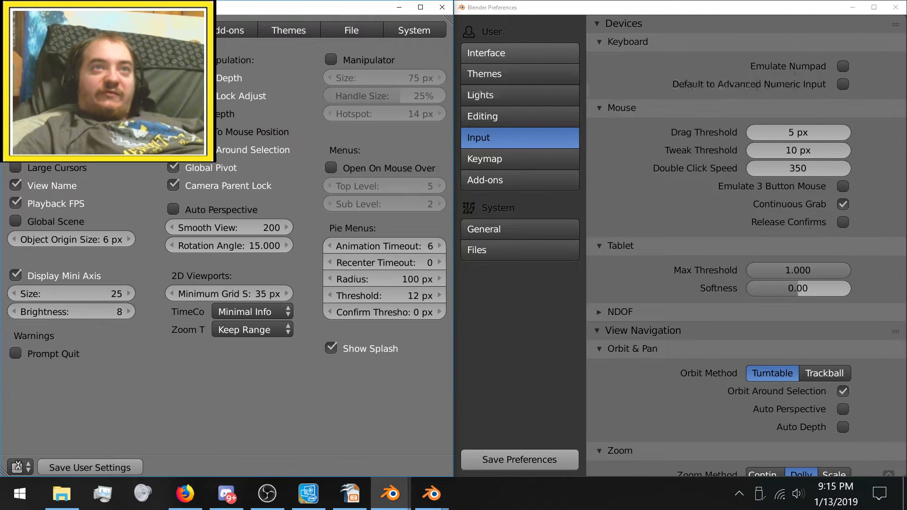
pyautogui.click(532, 45)
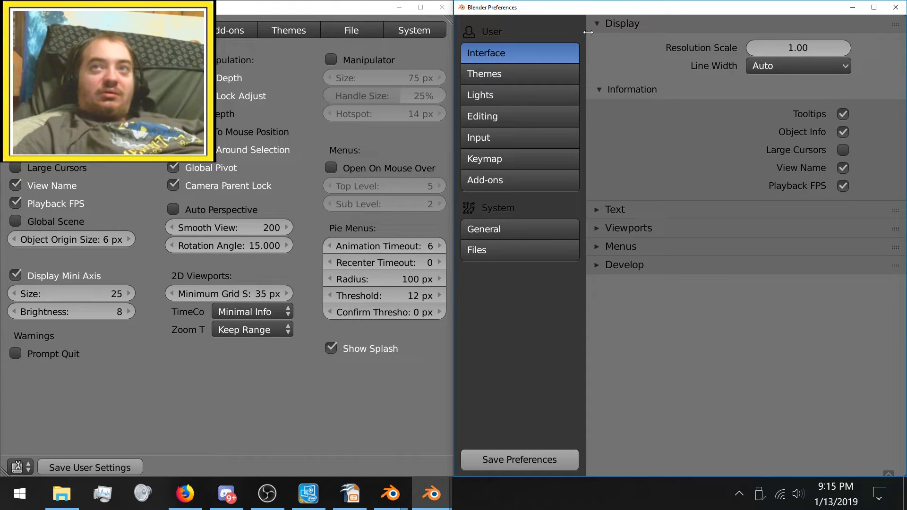
pyautogui.click(610, 24)
pyautogui.click(610, 24)
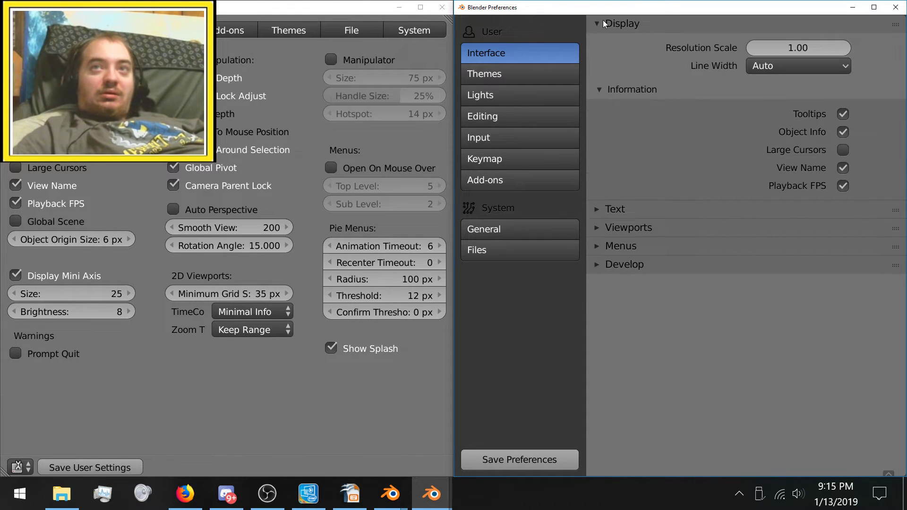
pyautogui.click(625, 86)
pyautogui.click(625, 86)
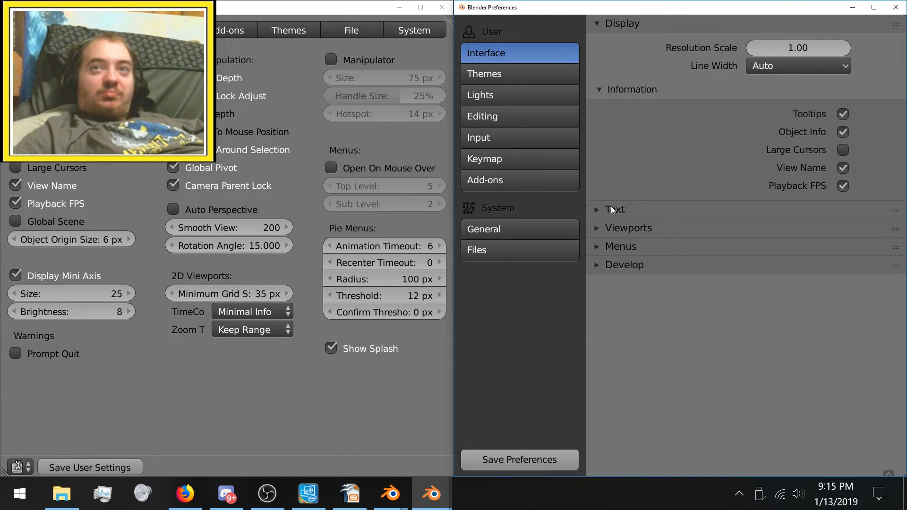
# Expand the Text, Viewports and Menus groups and collapse Develop in the 2.80 Preferences
pyautogui.click(623, 213)
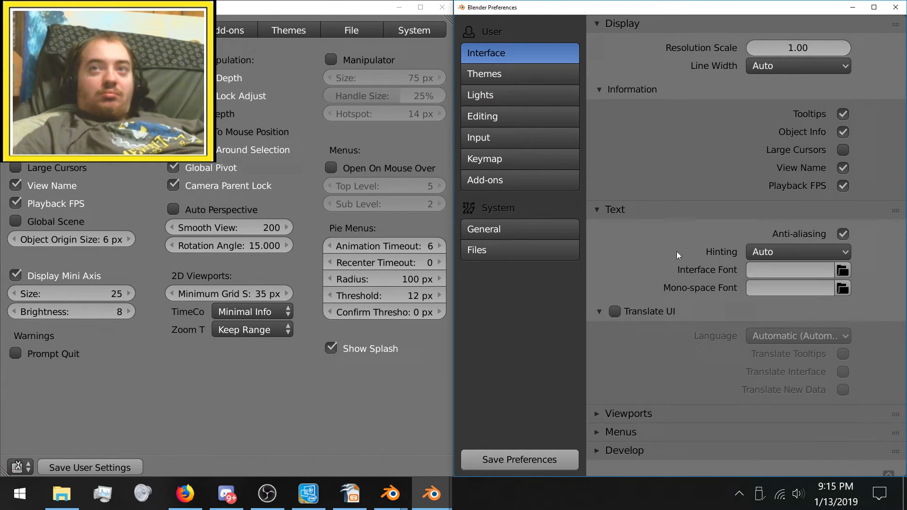
pyautogui.click(642, 413)
pyautogui.scroll(-5, 712, 271)
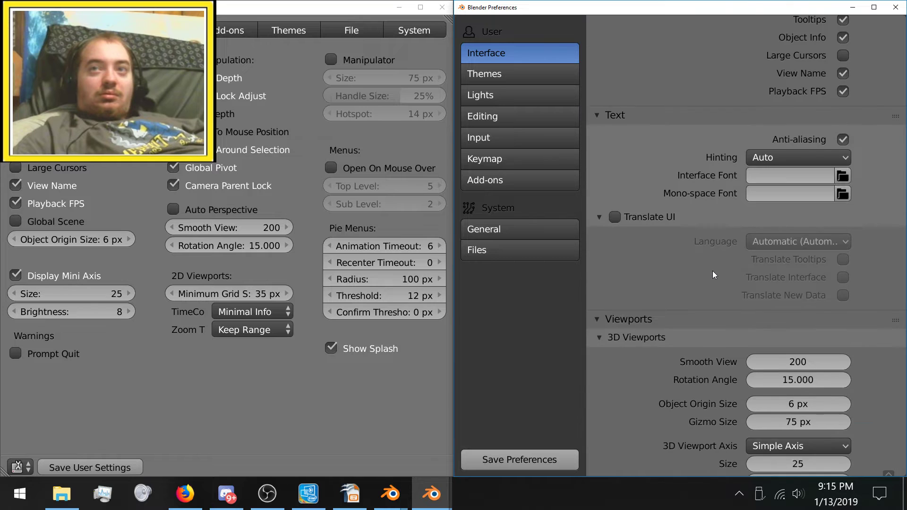
pyautogui.scroll(-8, 713, 271)
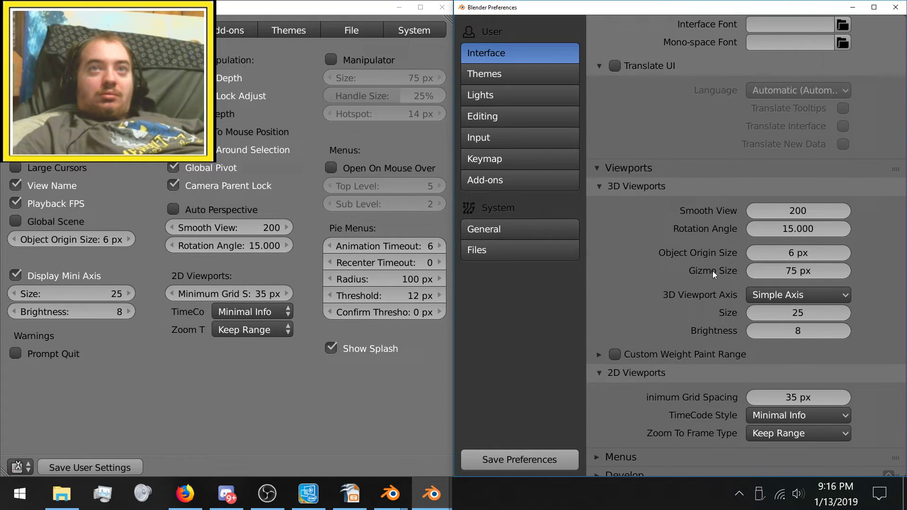
pyautogui.scroll(-1, 712, 270)
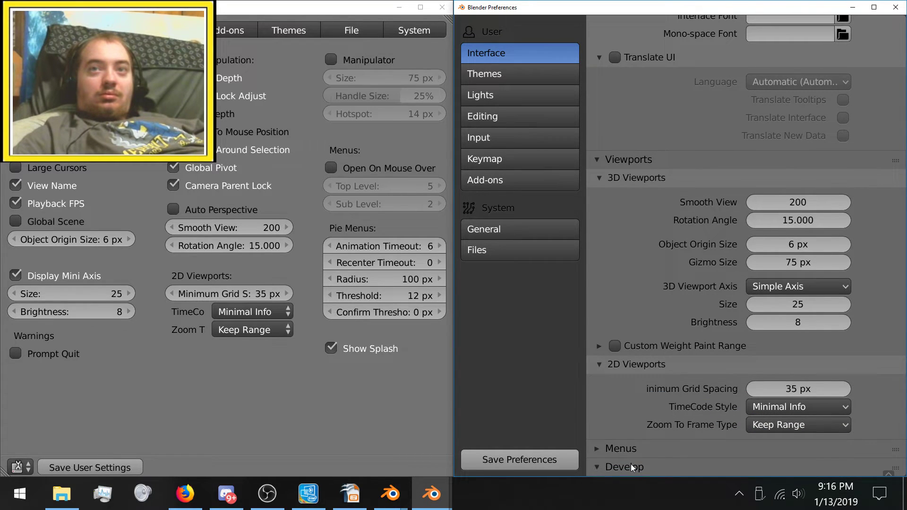
pyautogui.scroll(-4, 640, 416)
pyautogui.click(639, 403)
pyautogui.click(615, 446)
pyautogui.scroll(-10, 665, 364)
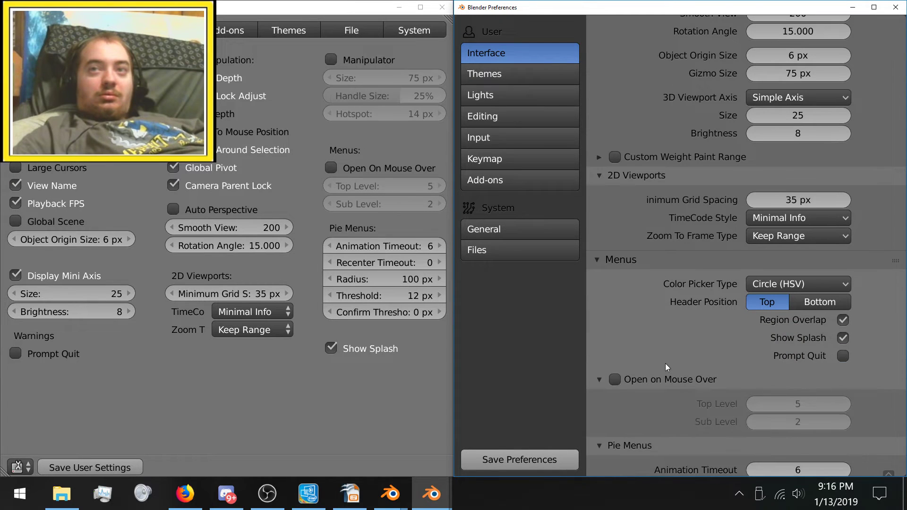
pyautogui.scroll(-4, 665, 365)
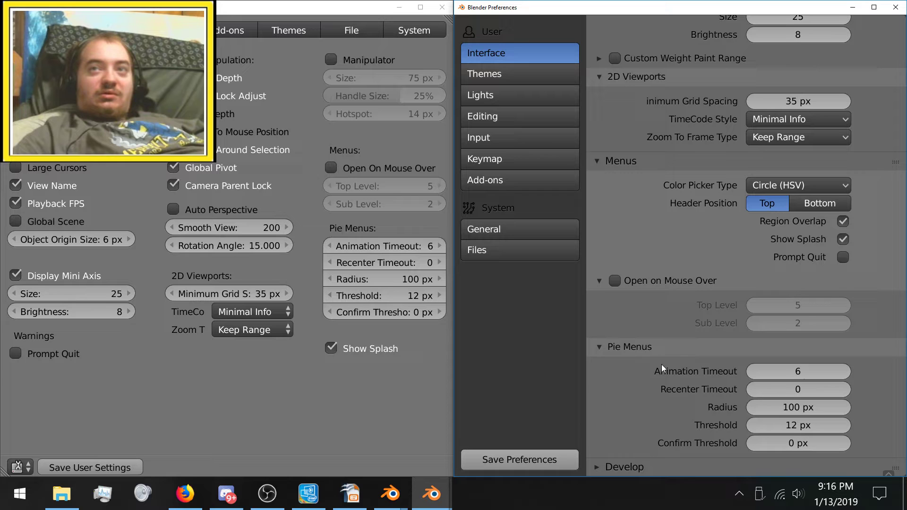
pyautogui.scroll(2, 662, 364)
pyautogui.scroll(20, 662, 364)
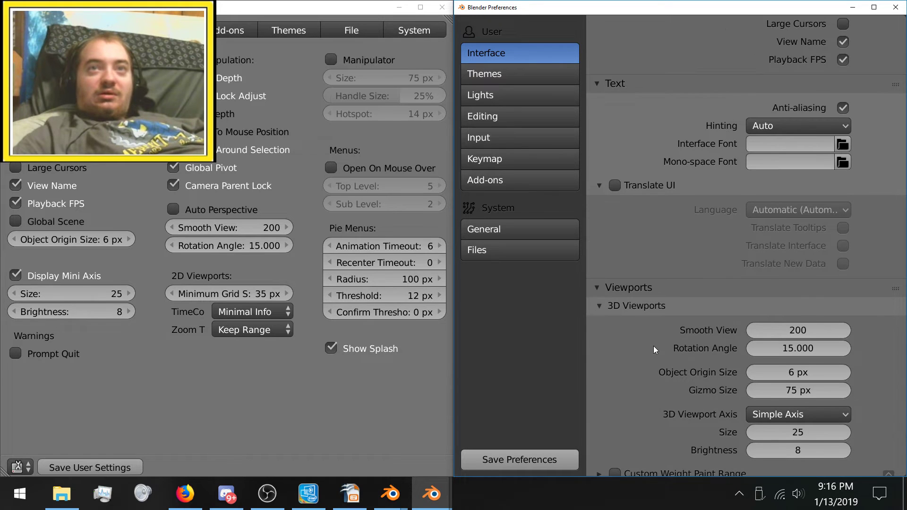
pyautogui.scroll(5, 661, 325)
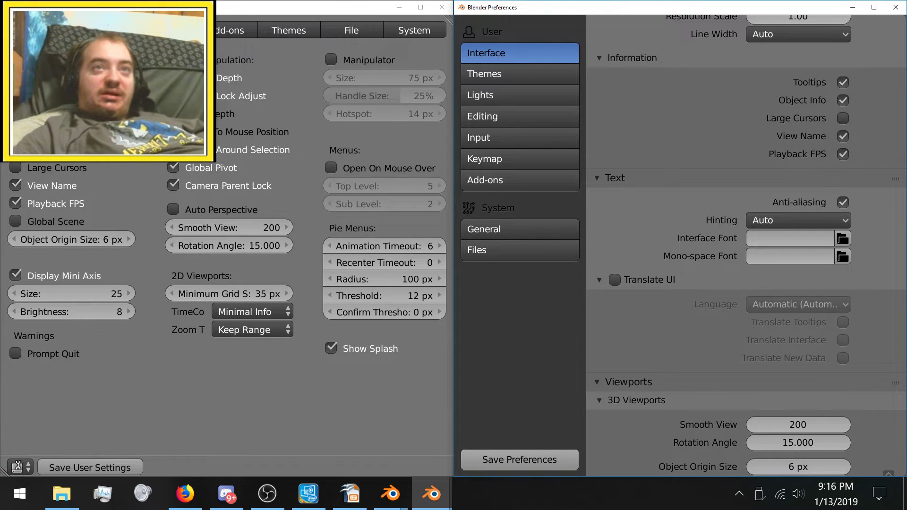
# Open the old Input tab and browse the new Input, Keymap and Editing sections
pyautogui.click(163, 31)
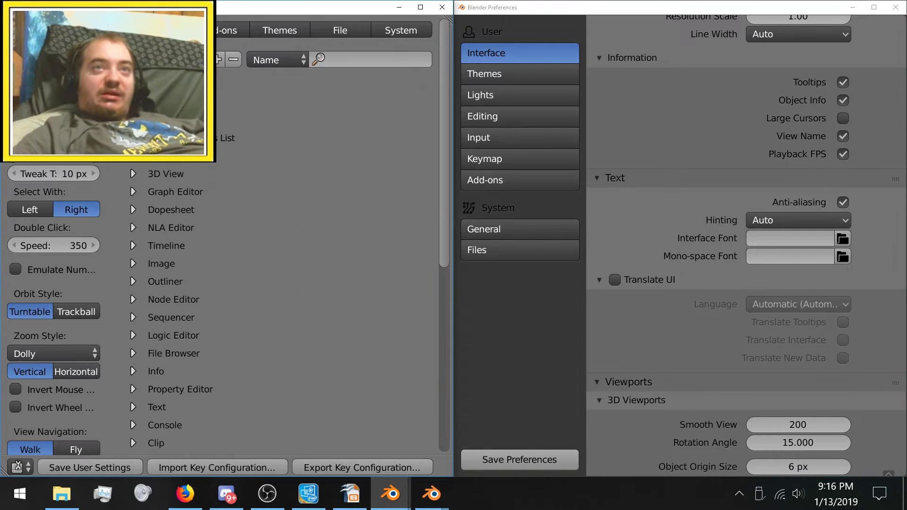
pyautogui.click(503, 136)
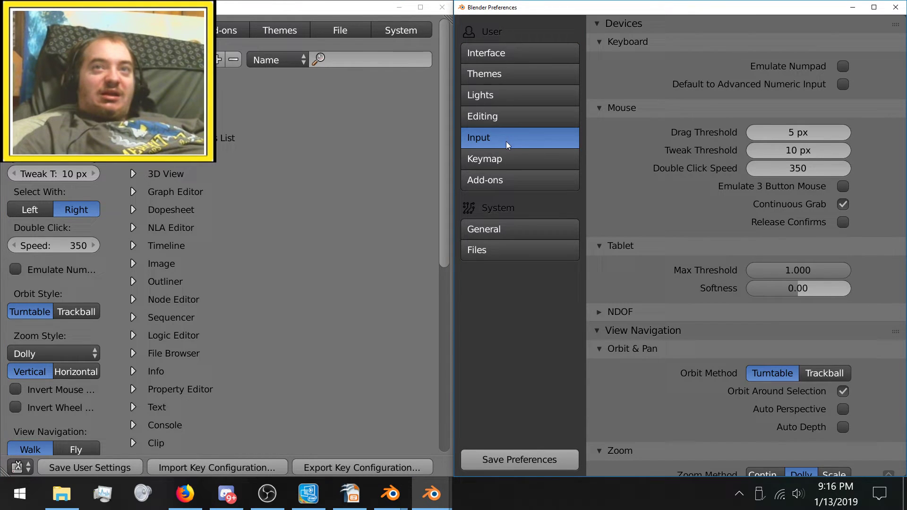
pyautogui.click(509, 155)
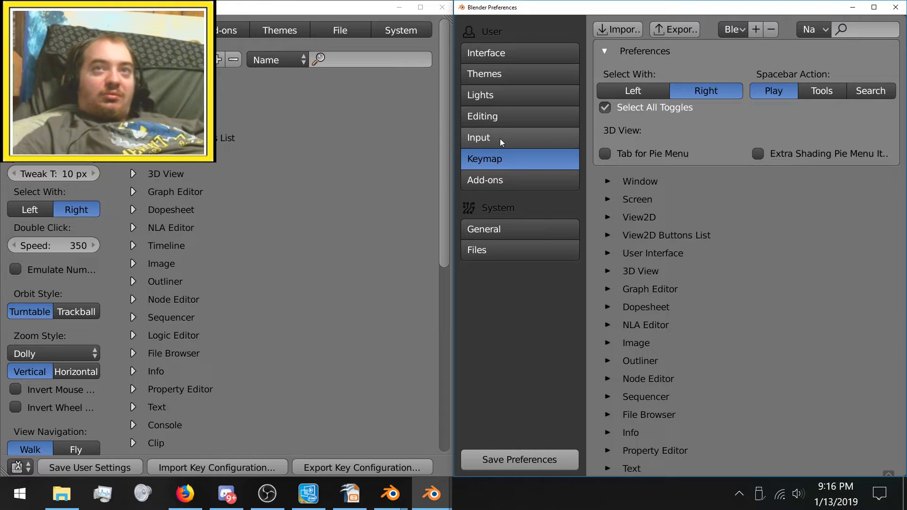
pyautogui.click(470, 115)
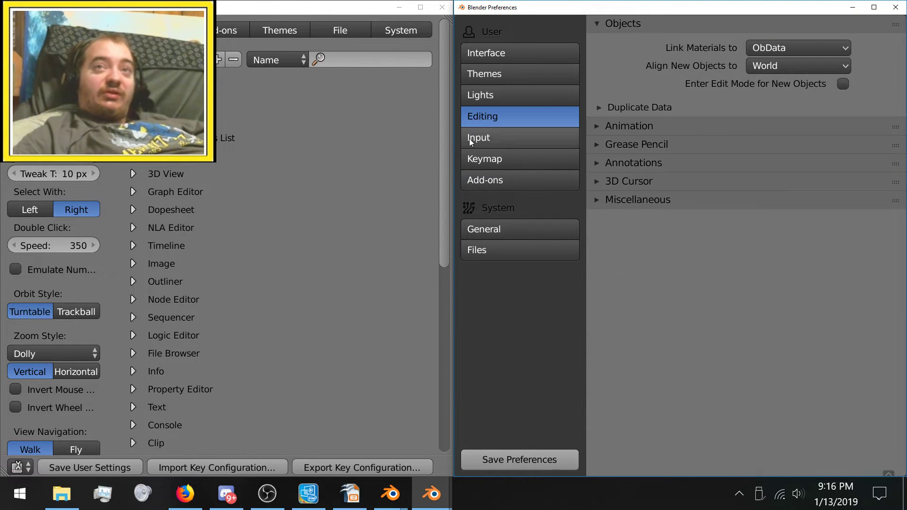
pyautogui.hotkey('alt', 'Tab')
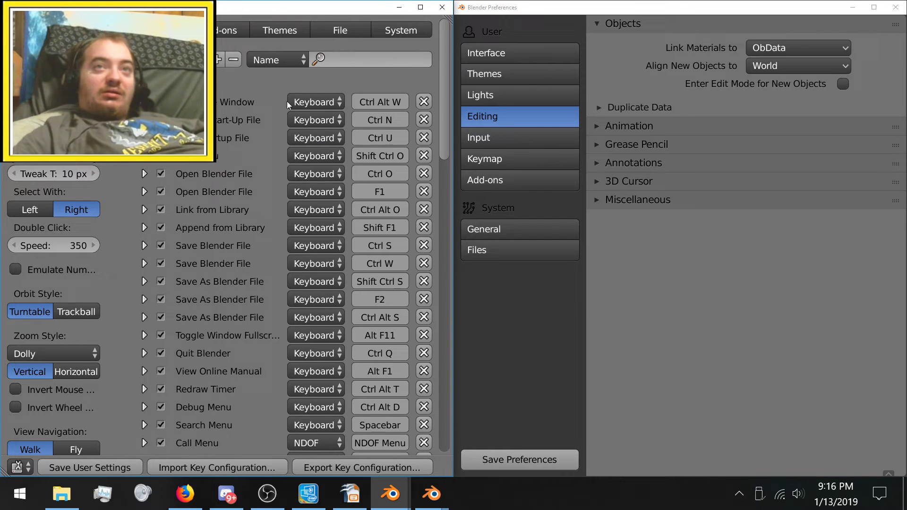
# Expand and collapse the Window keymap category in both preference windows
pyautogui.click(133, 84)
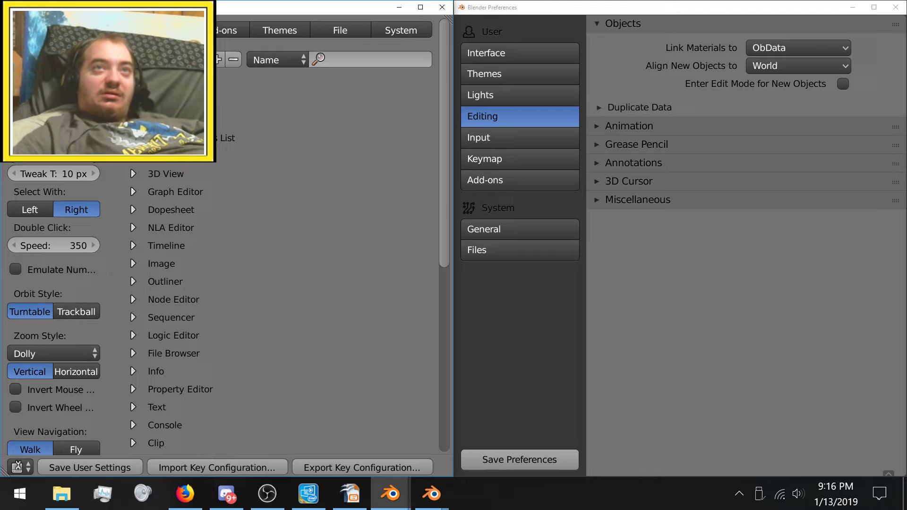
pyautogui.click(548, 137)
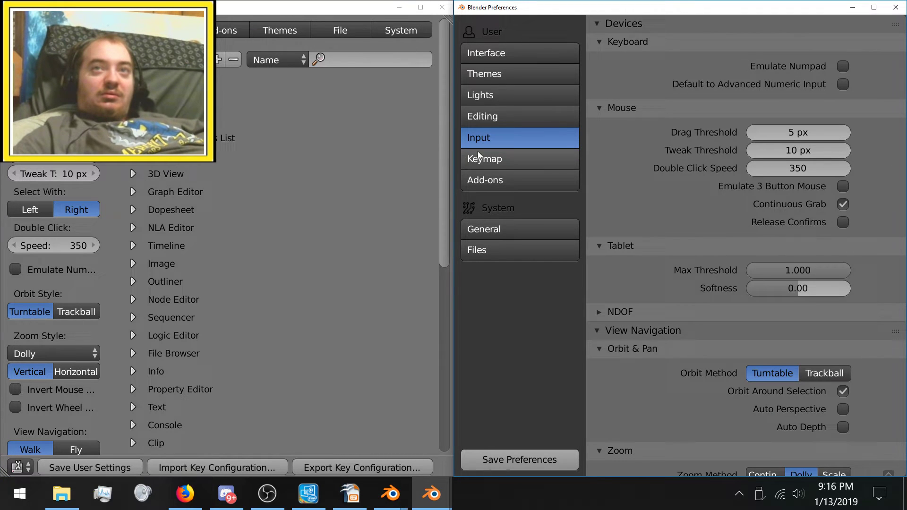
pyautogui.click(495, 156)
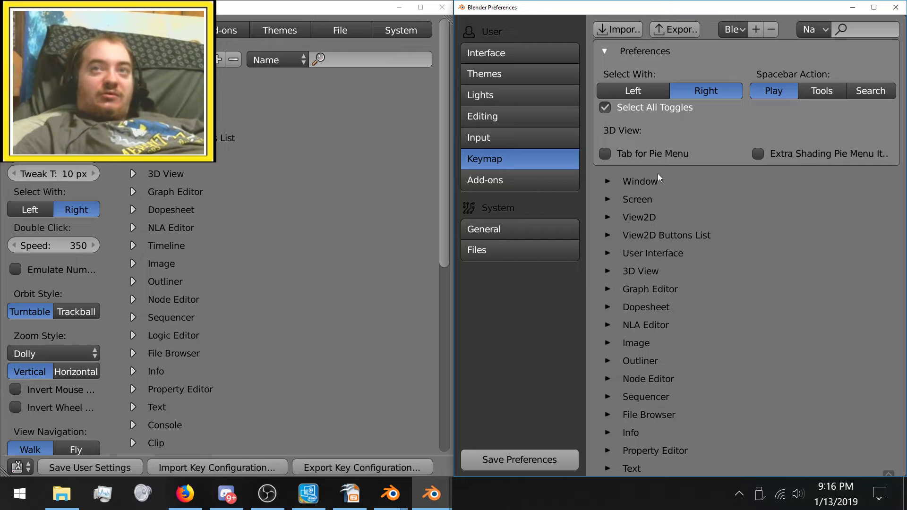
pyautogui.click(608, 182)
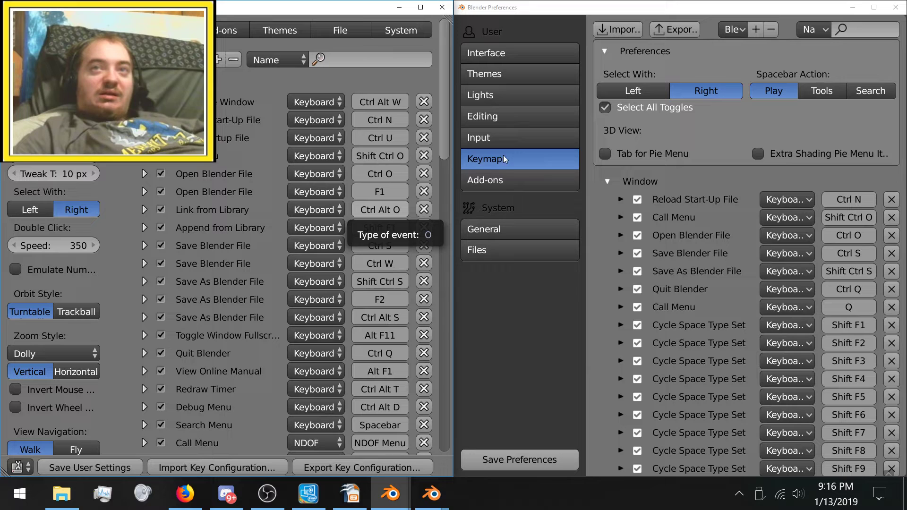
pyautogui.click(606, 181)
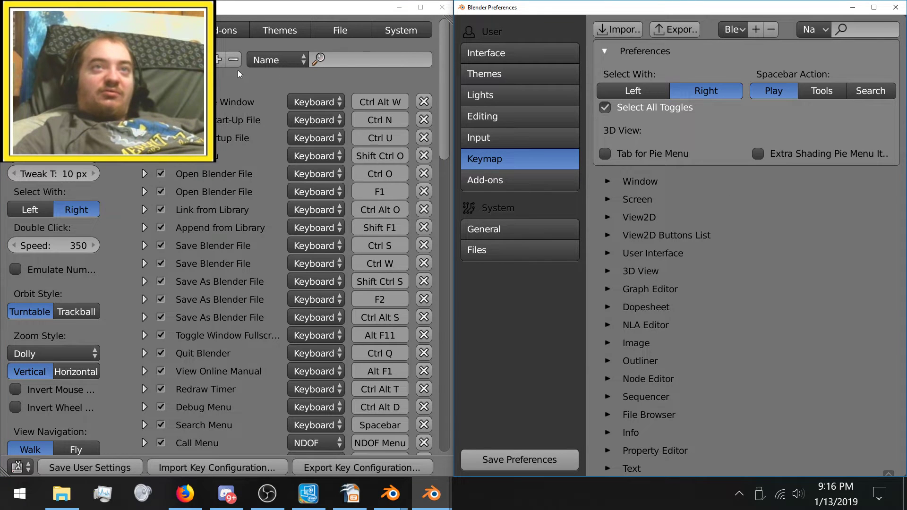
pyautogui.click(133, 102)
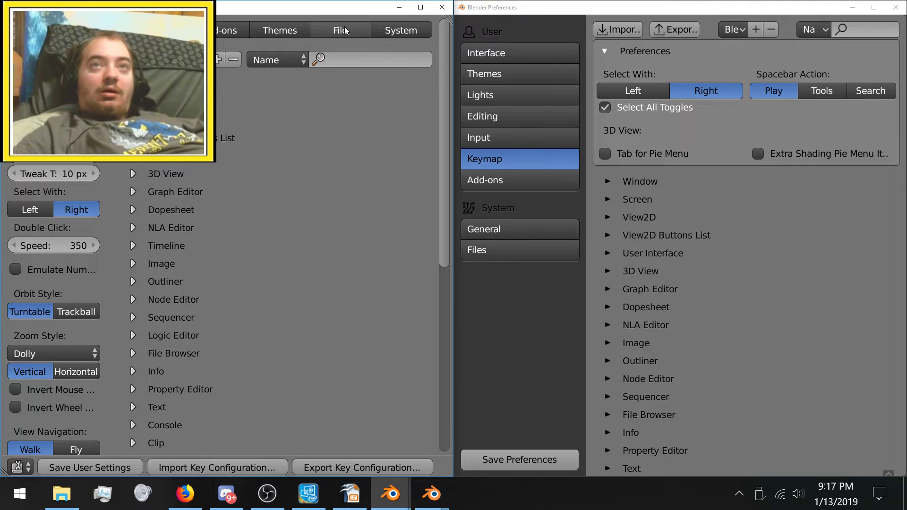
# Return 2.79's preferences to Interface and show 2.80's Input settings, reviewing View Navigation
pyautogui.click(38, 30)
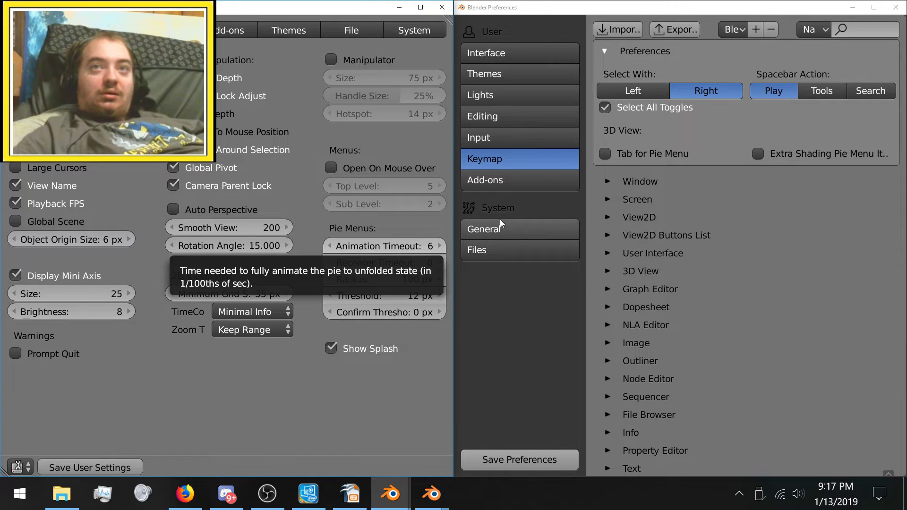
pyautogui.click(499, 137)
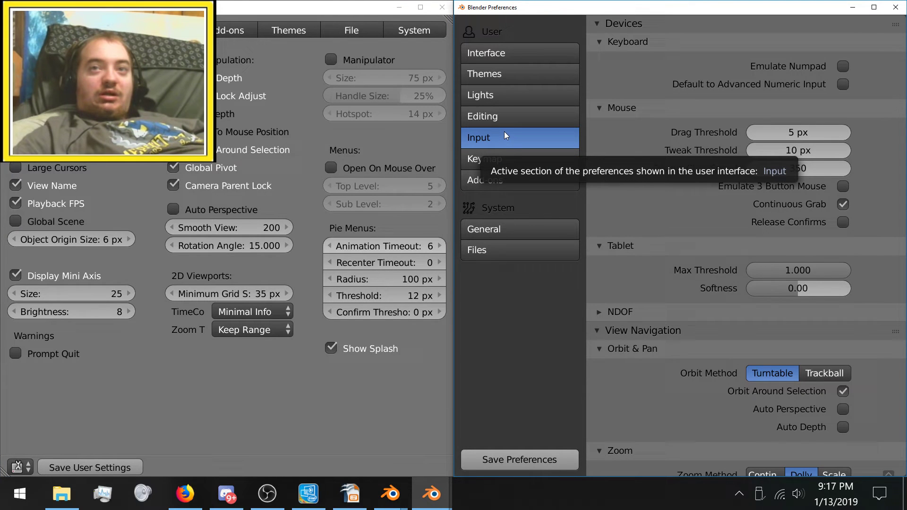
pyautogui.scroll(-7, 748, 104)
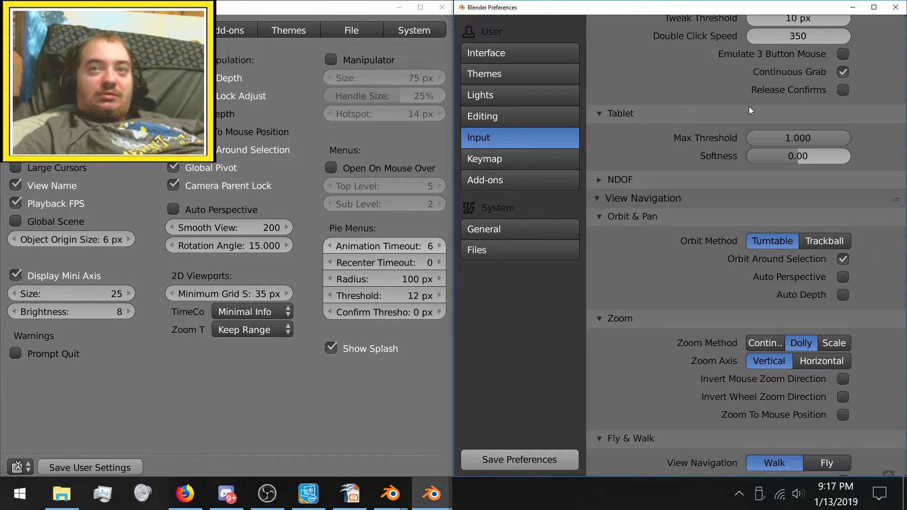
pyautogui.scroll(-3, 750, 106)
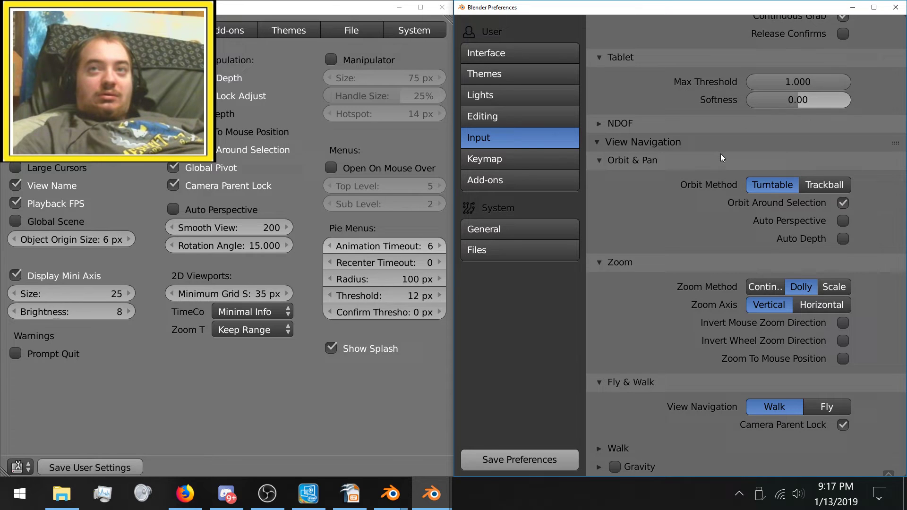
pyautogui.click(650, 142)
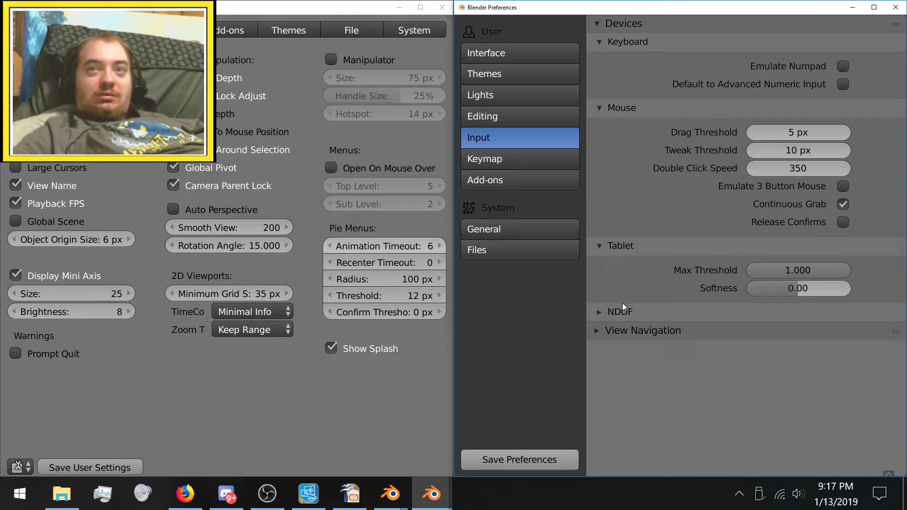
pyautogui.click(630, 331)
pyautogui.scroll(-2, 705, 200)
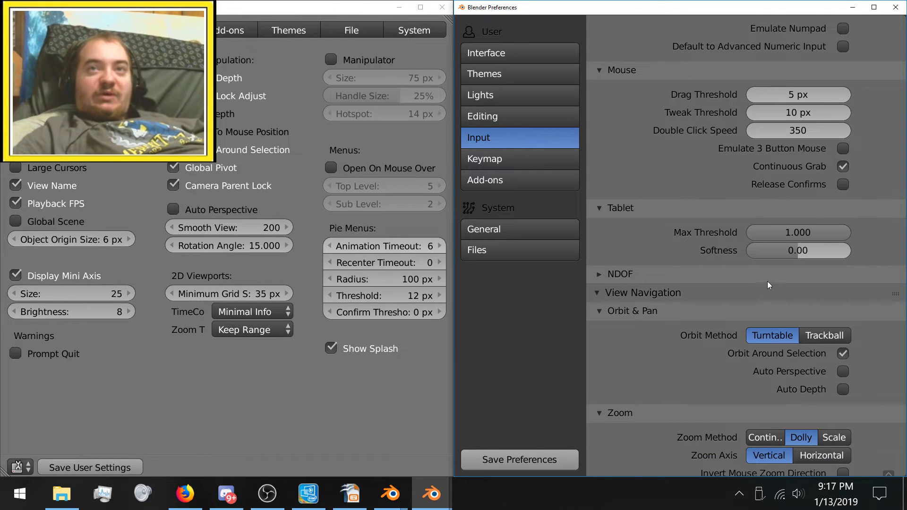
pyautogui.scroll(-5, 708, 305)
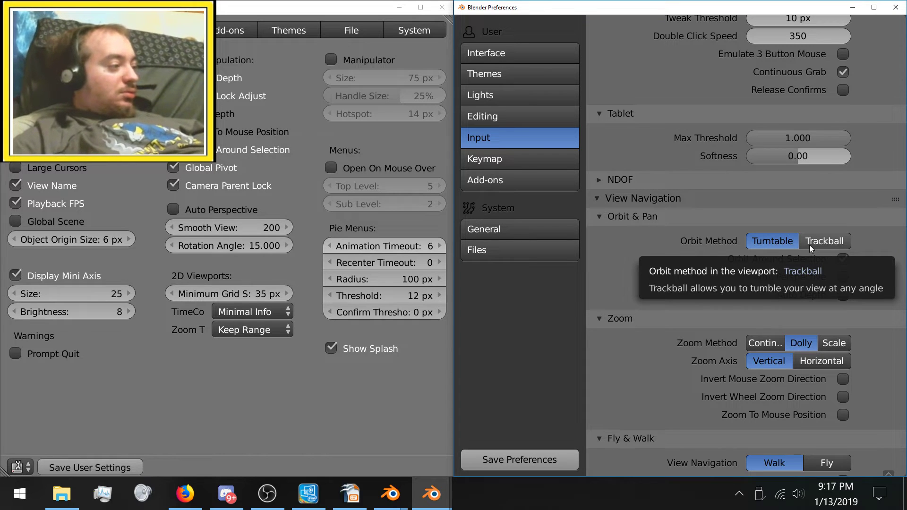
# Minimize both preferences windows and restore the Blender 2.79 default cube window
pyautogui.click(854, 8)
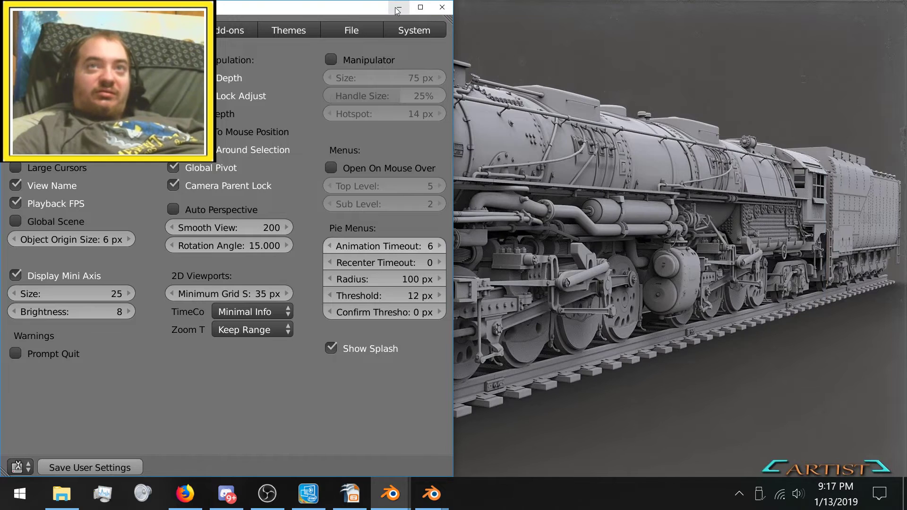
pyautogui.click(397, 8)
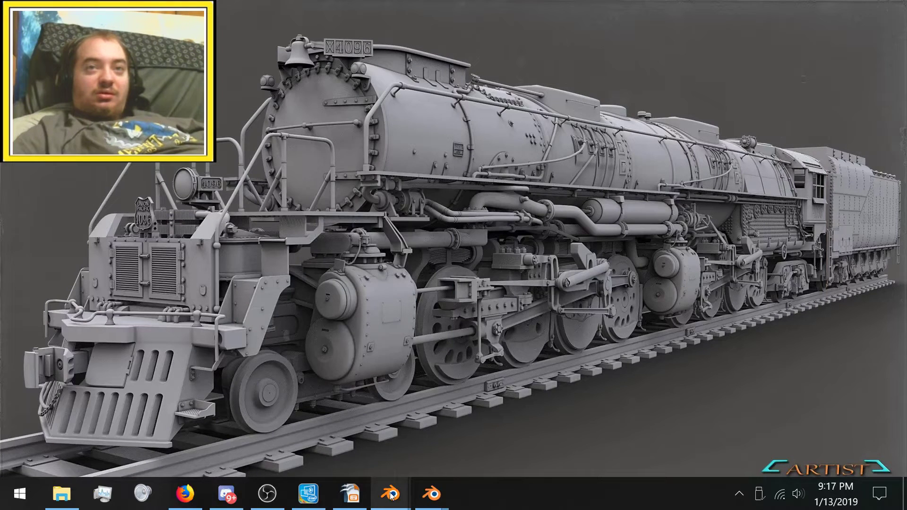
pyautogui.moveTo(390, 494)
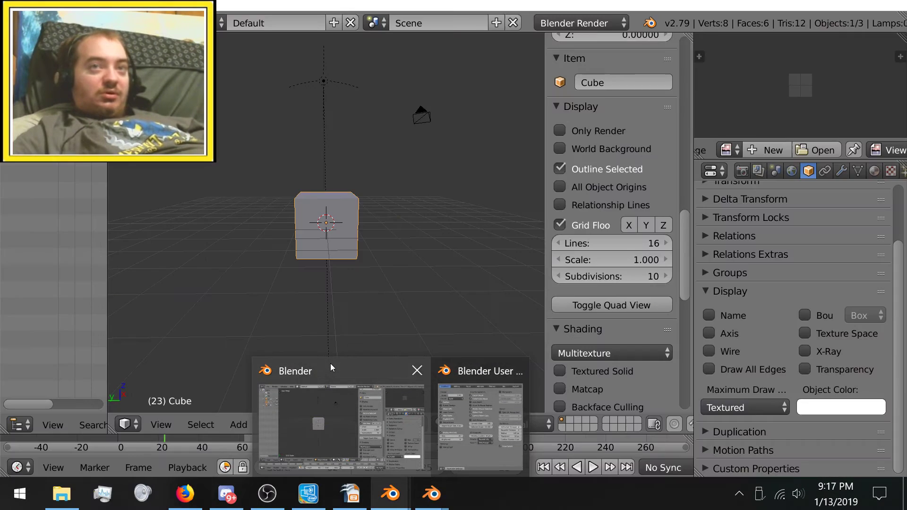
pyautogui.click(330, 364)
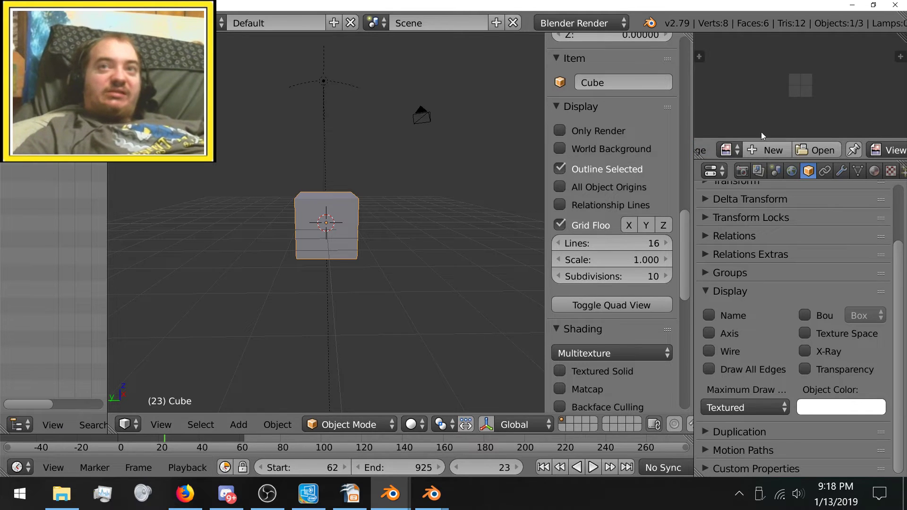
# Scroll the sidebar to Background Images and keep Untitled.png set to All Views
pyautogui.scroll(-6, 686, 164)
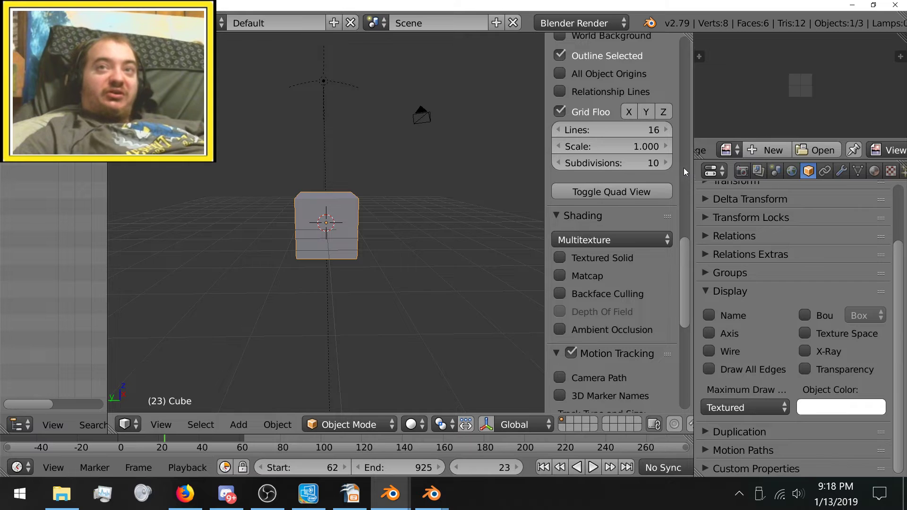
pyautogui.scroll(-15, 684, 168)
pyautogui.scroll(-2, 686, 178)
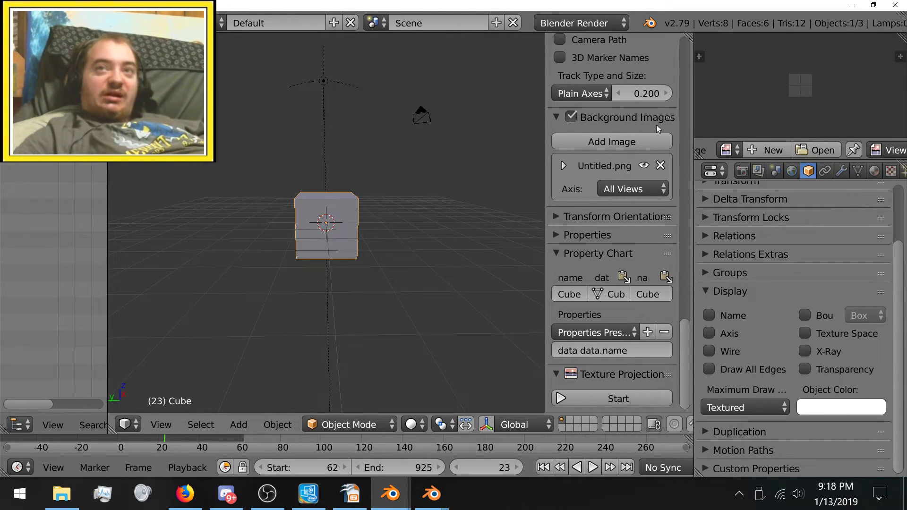
pyautogui.click(630, 190)
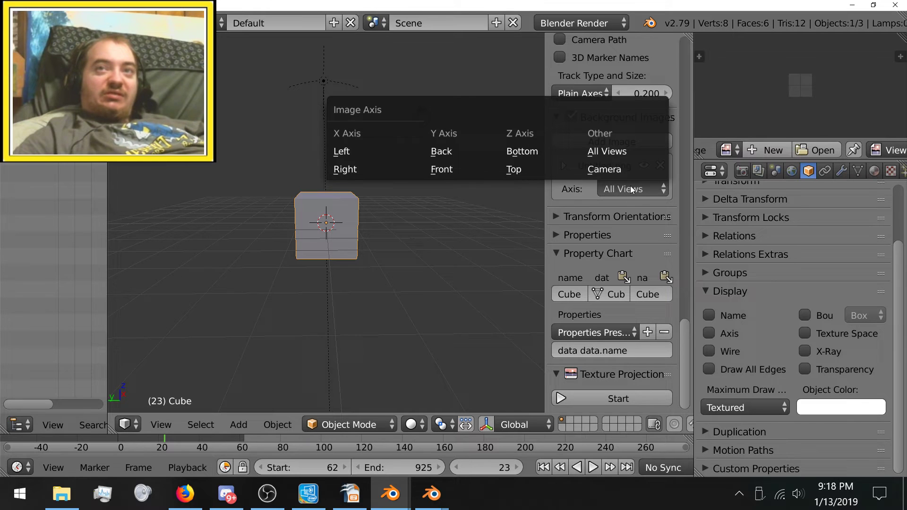
pyautogui.click(632, 151)
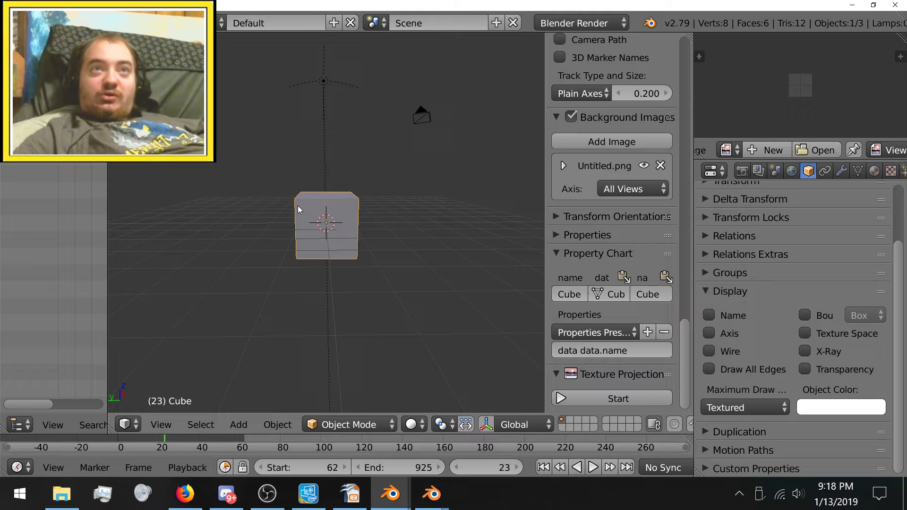
pyautogui.press('KP_1')
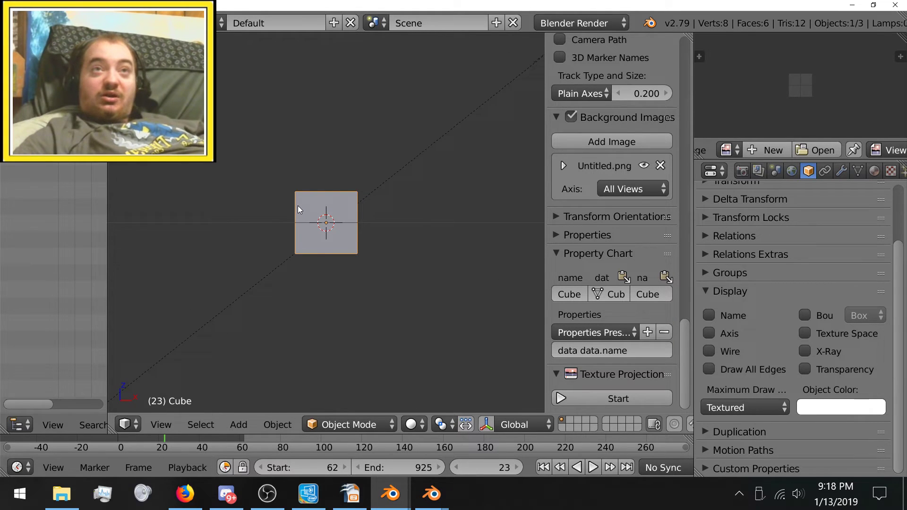
pyautogui.press('KP_5')
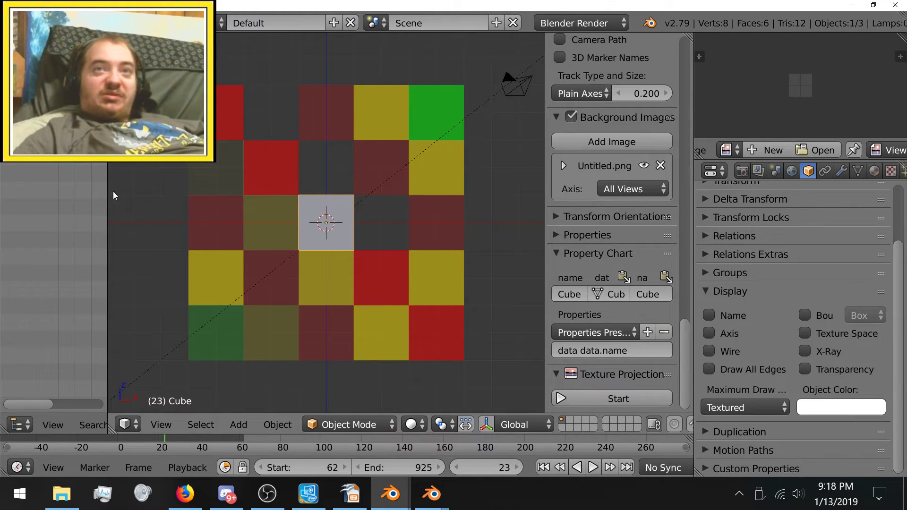
pyautogui.press('KP_3')
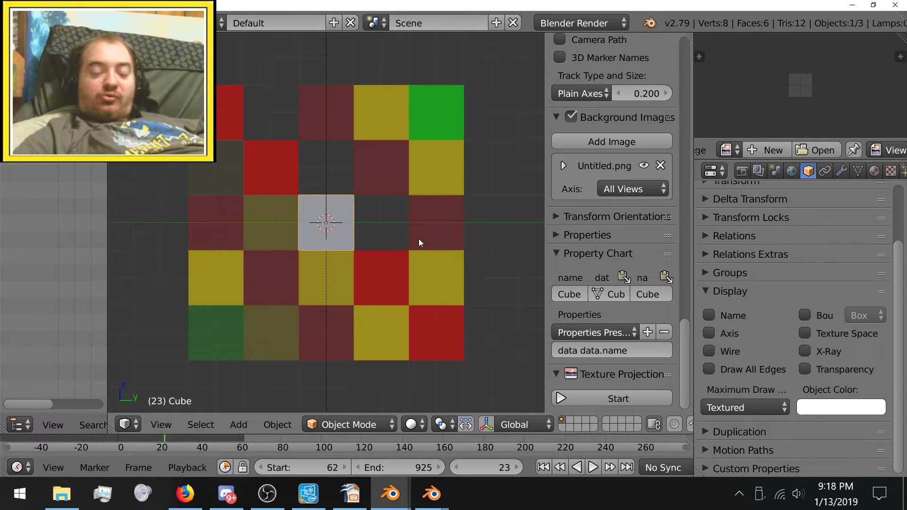
pyautogui.press('KP_1')
pyautogui.press('KP_7')
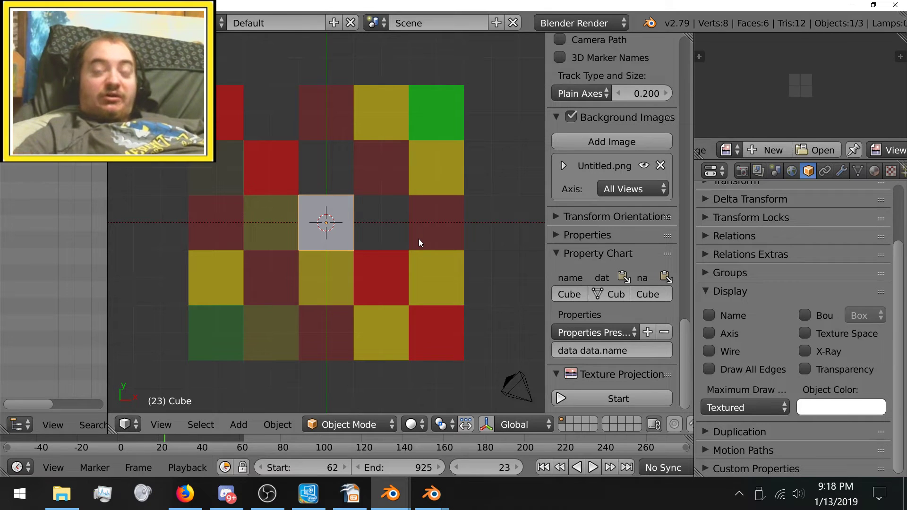
pyautogui.press('KP_1')
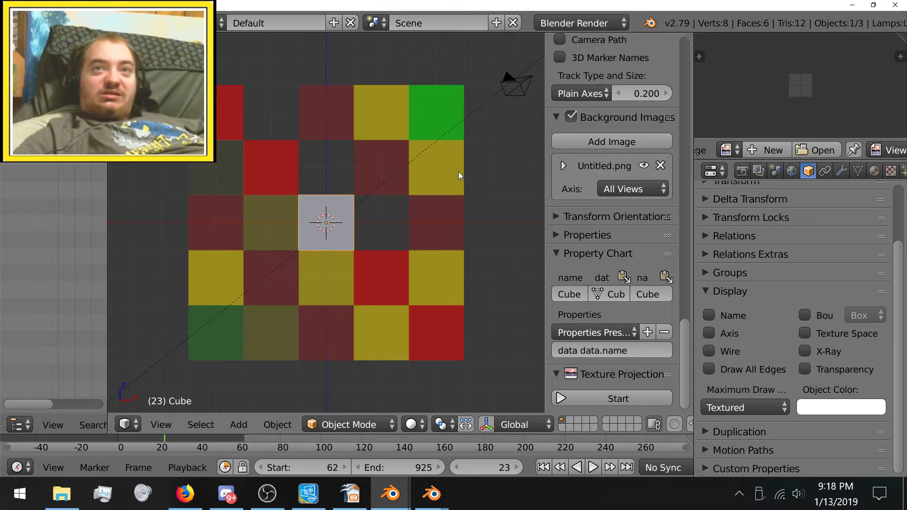
pyautogui.press('KP_5')
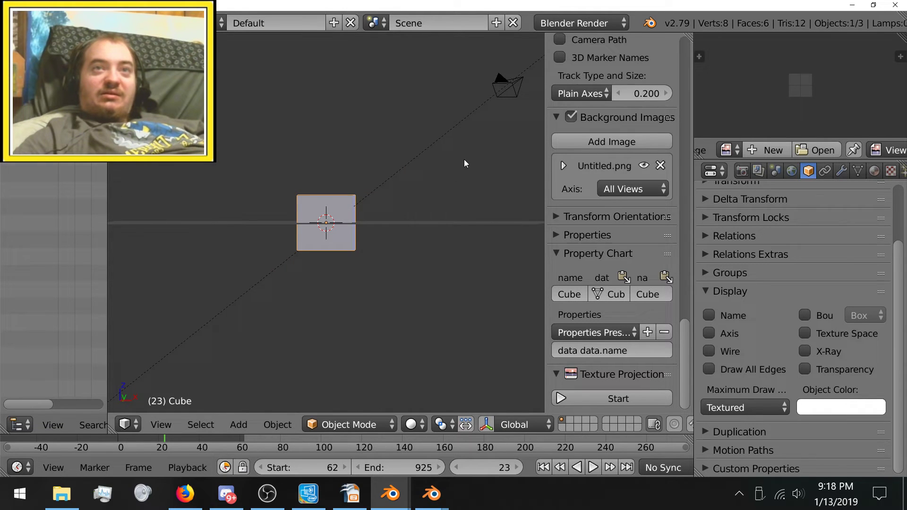
pyautogui.moveTo(464, 160); pyautogui.dragTo(441, 161, button='middle')
pyautogui.press('KP_3')
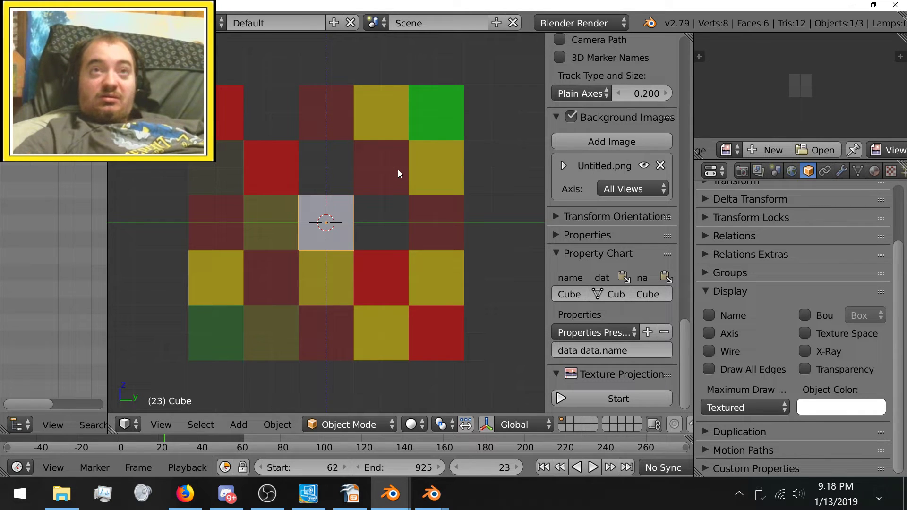
pyautogui.press('KP_6')
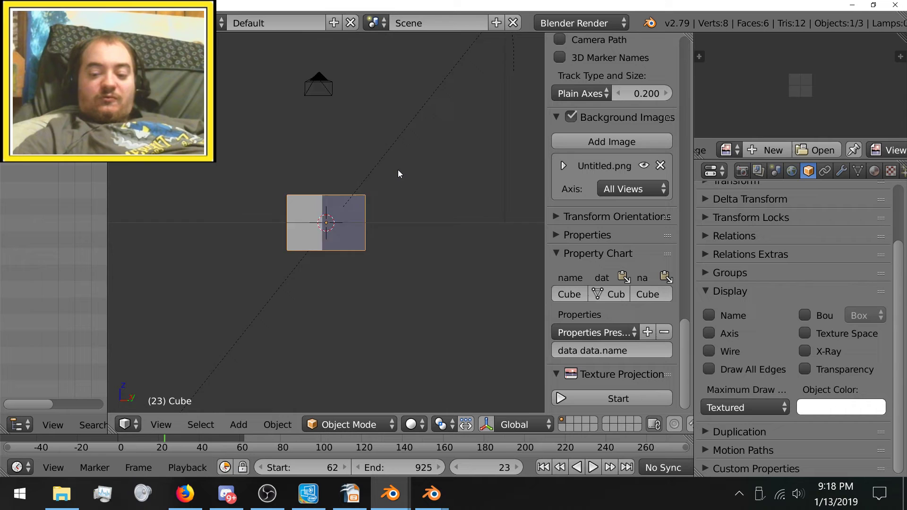
pyautogui.press('KP_7')
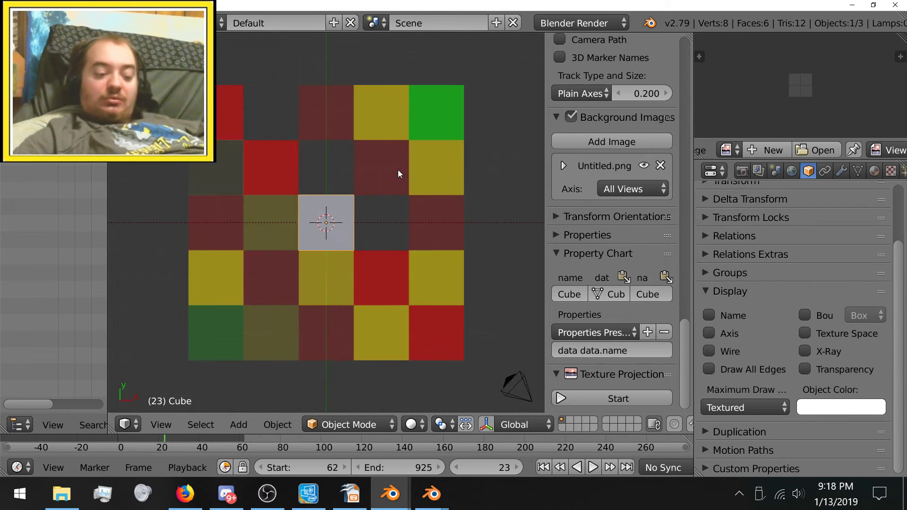
pyautogui.press('ctrl+KP_7')
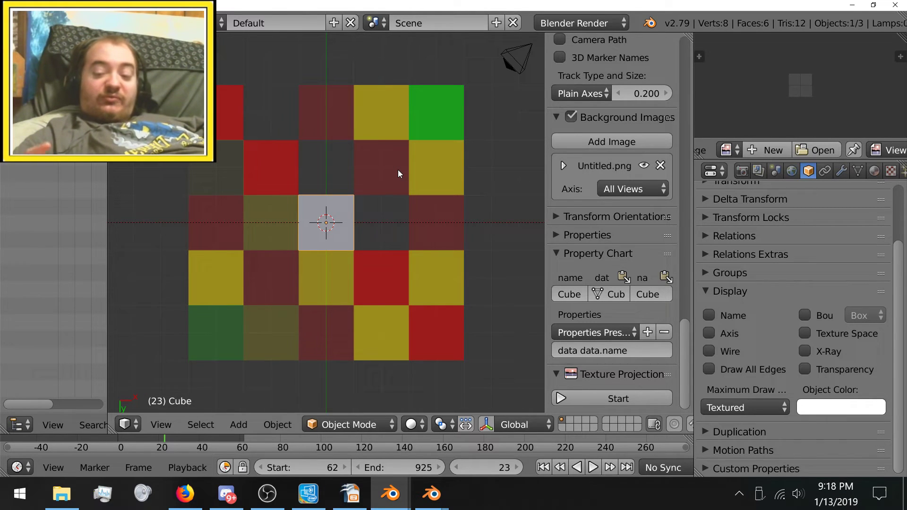
pyautogui.press('ctrl+KP_3')
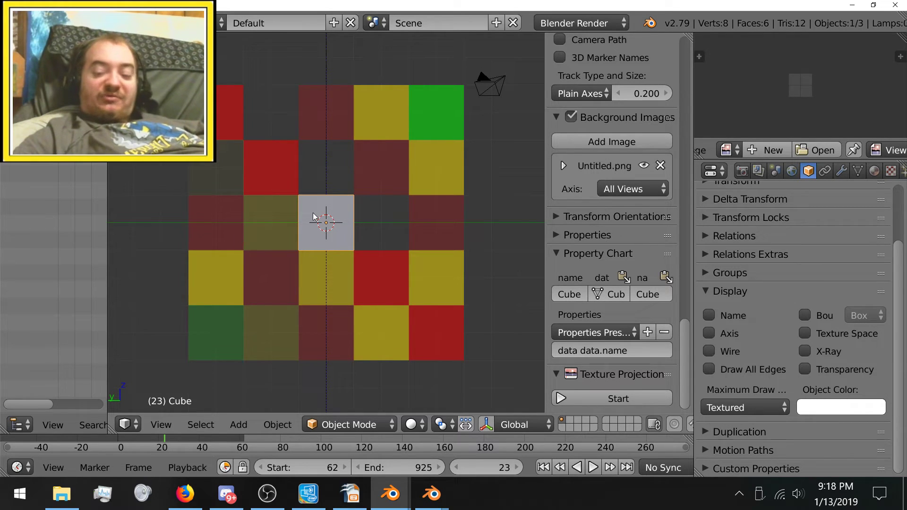
pyautogui.press('KP_5')
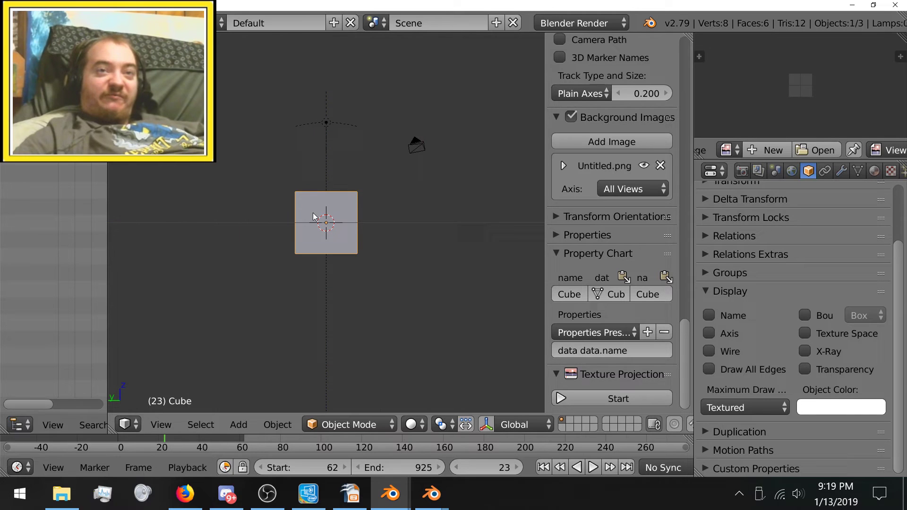
# Bring the 2.80 bunny file forward, view it from the front, and show the 'front' reference image
pyautogui.moveTo(432, 492)
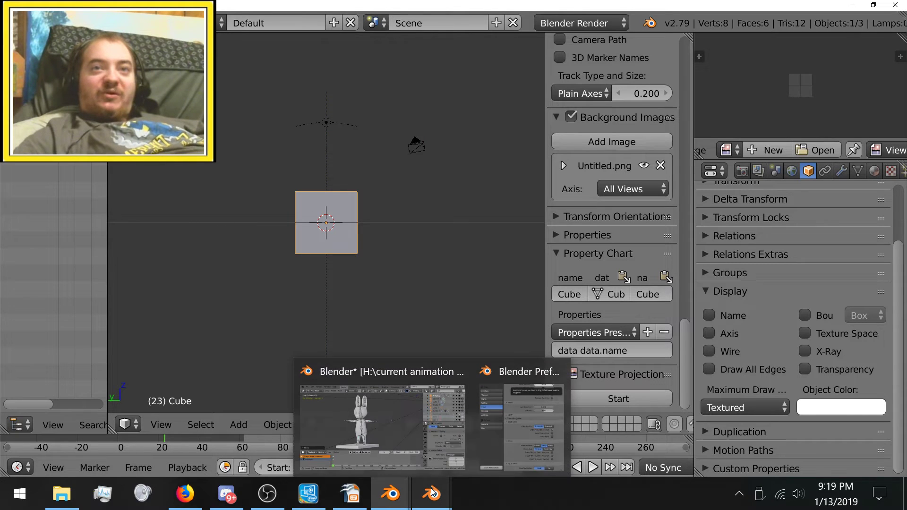
pyautogui.moveTo(403, 385)
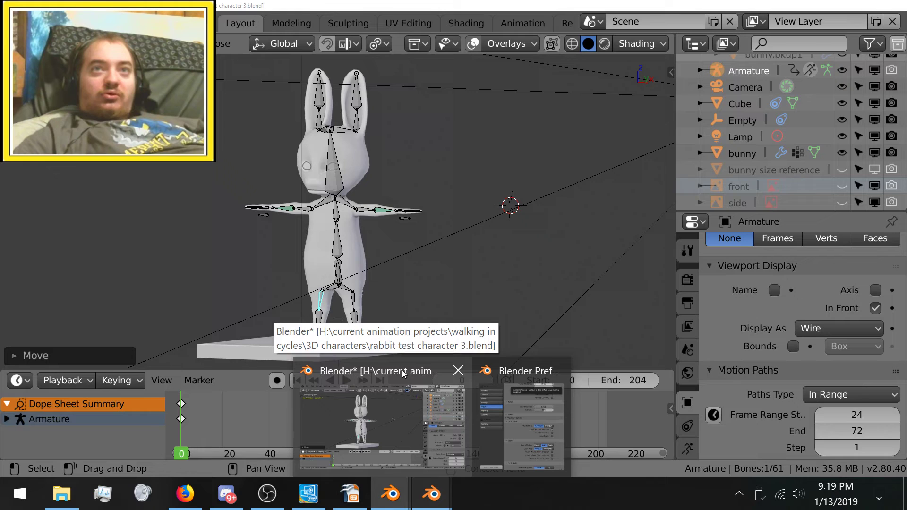
pyautogui.click(403, 373)
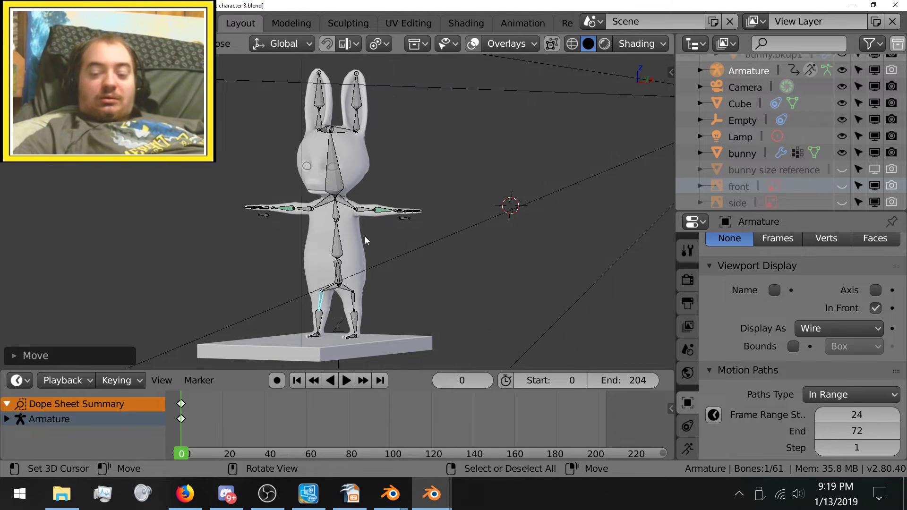
pyautogui.press('KP_1')
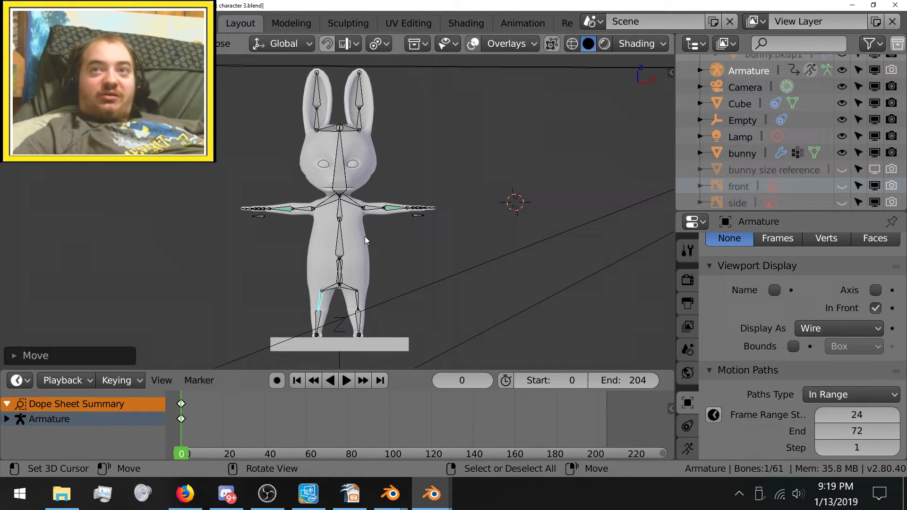
pyautogui.click(843, 186)
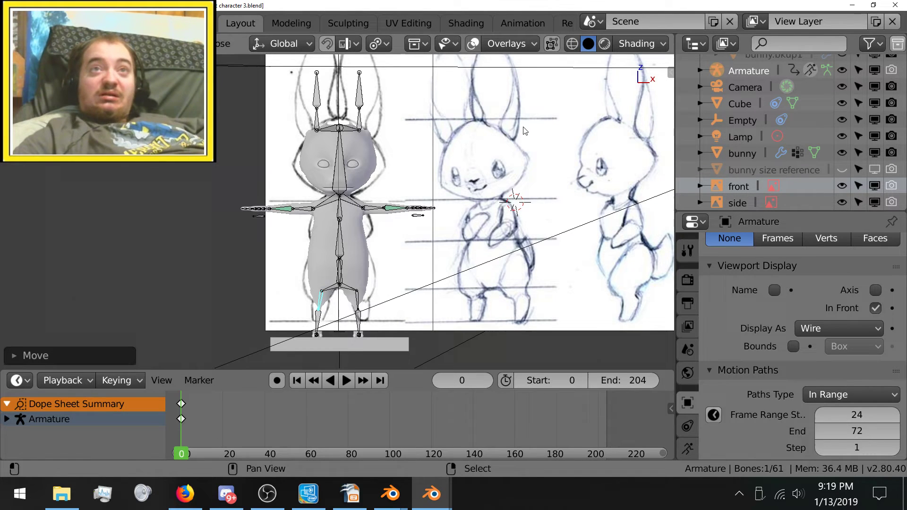
pyautogui.keyDown('shift'); pyautogui.moveTo(555, 156); pyautogui.dragTo(370, 203, button='middle'); pyautogui.keyUp('shift')
pyautogui.scroll(-4, 370, 203)
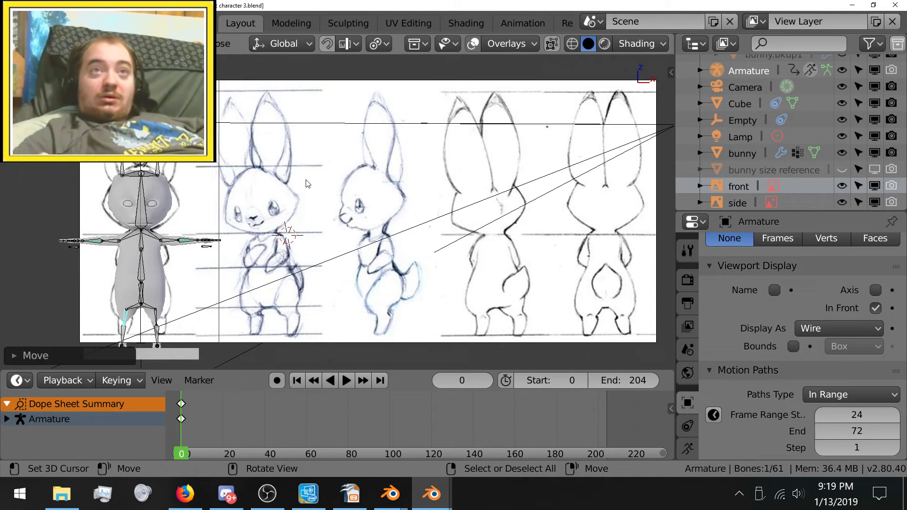
pyautogui.press('KP_3')
pyautogui.keyDown('shift'); pyautogui.moveTo(277, 183); pyautogui.dragTo(509, 169, button='middle'); pyautogui.keyUp('shift')
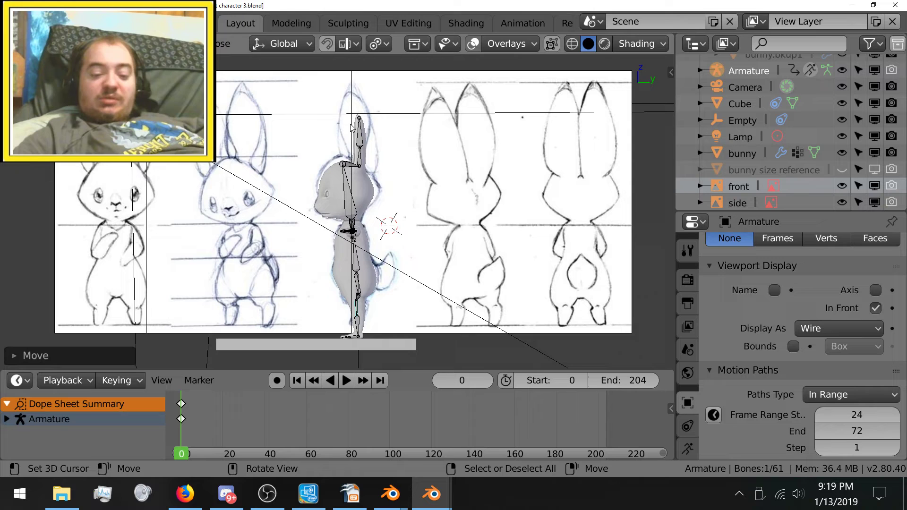
pyautogui.press('KP_1')
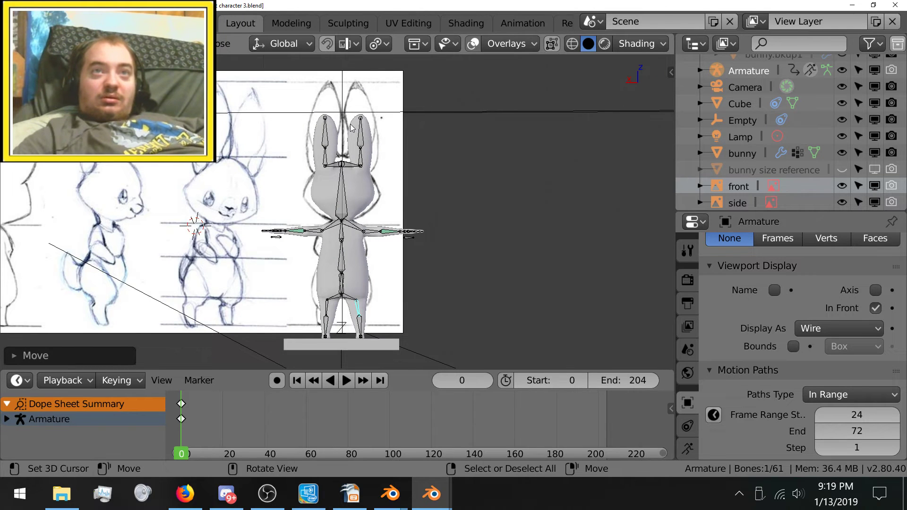
pyautogui.press('KP_7')
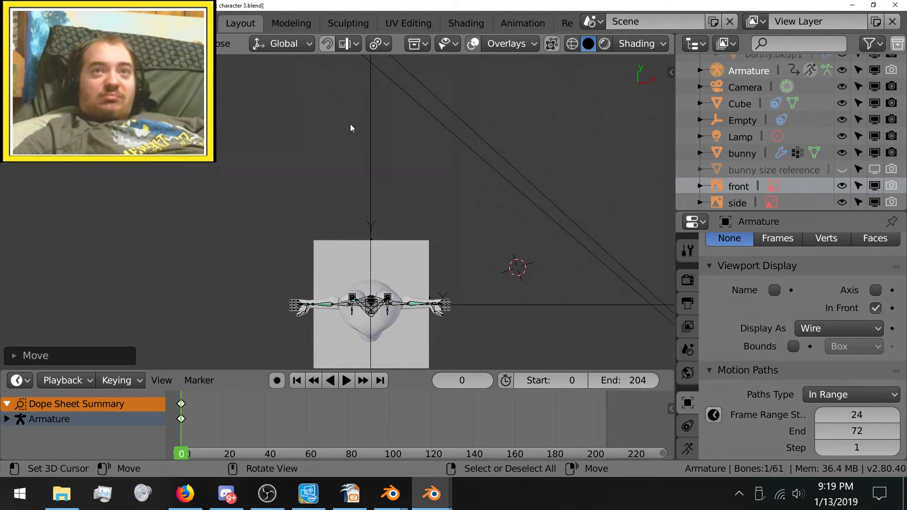
pyautogui.press('KP_1')
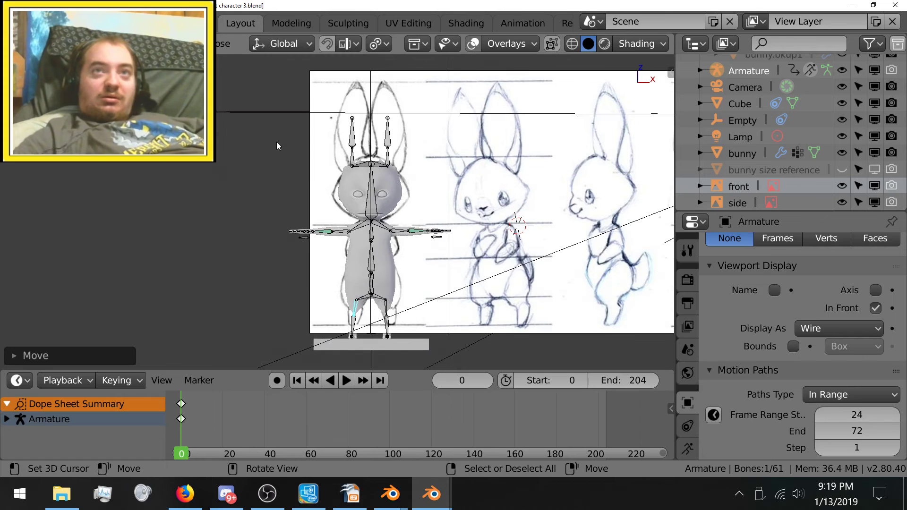
pyautogui.press('ctrl+KP_3')
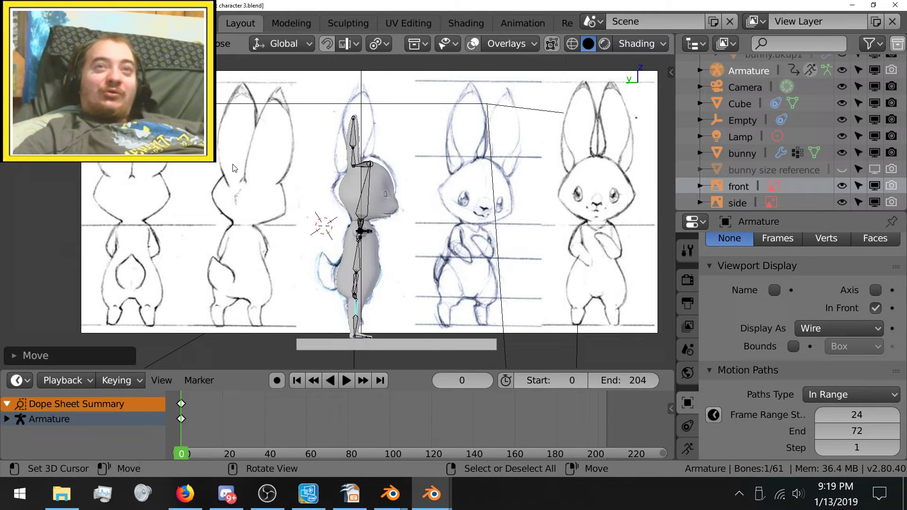
pyautogui.moveTo(233, 169); pyautogui.dragTo(304, 174, button='middle')
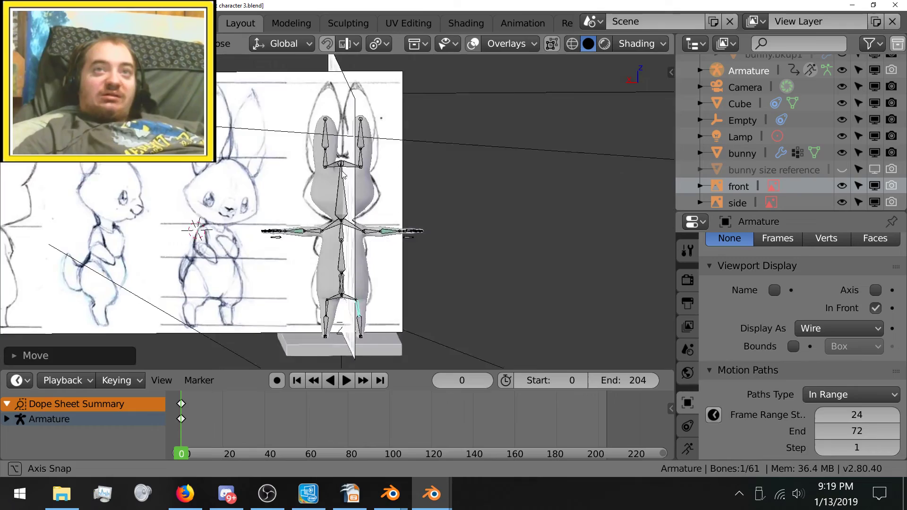
pyautogui.moveTo(342, 175); pyautogui.dragTo(502, 177, button='middle')
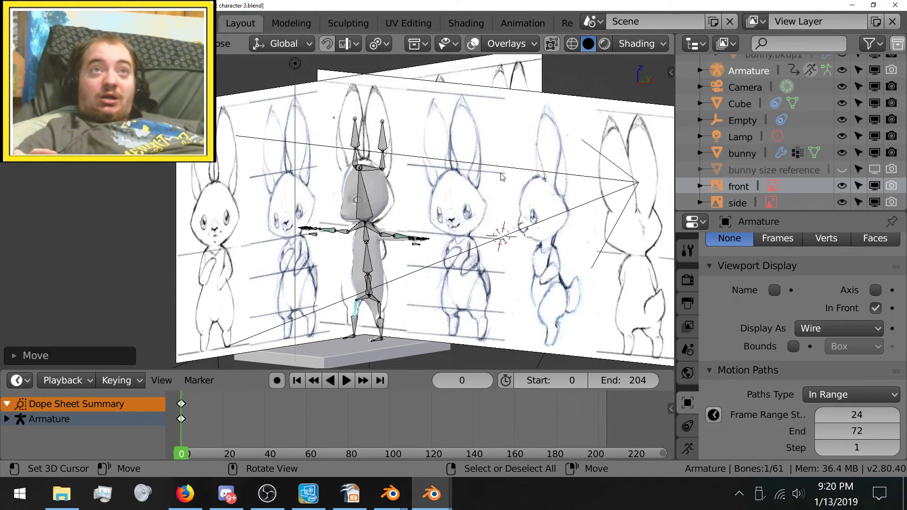
pyautogui.press('KP_5')
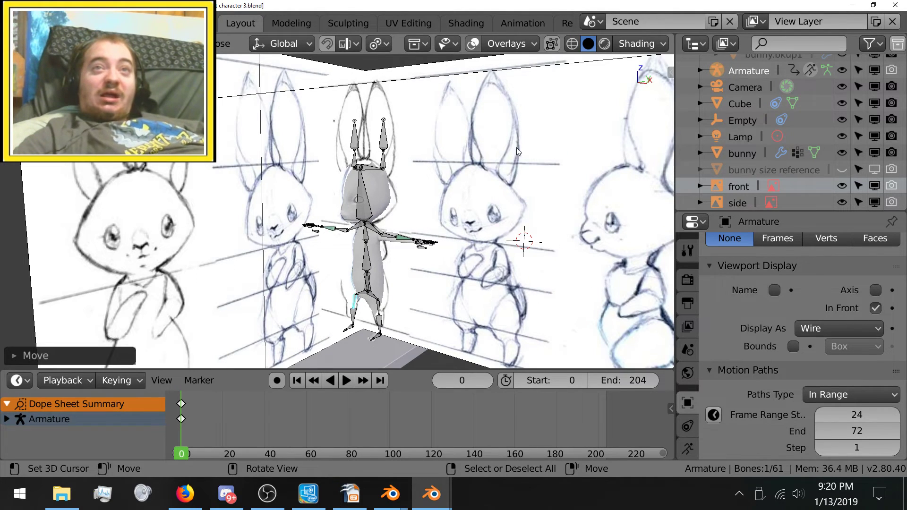
pyautogui.moveTo(433, 190); pyautogui.dragTo(401, 177, button='middle')
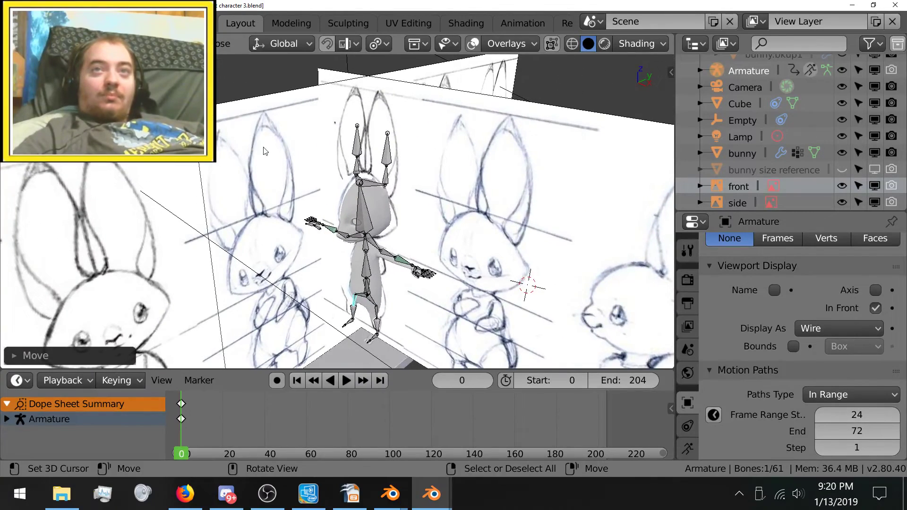
pyautogui.moveTo(333, 235); pyautogui.dragTo(311, 207, button='middle')
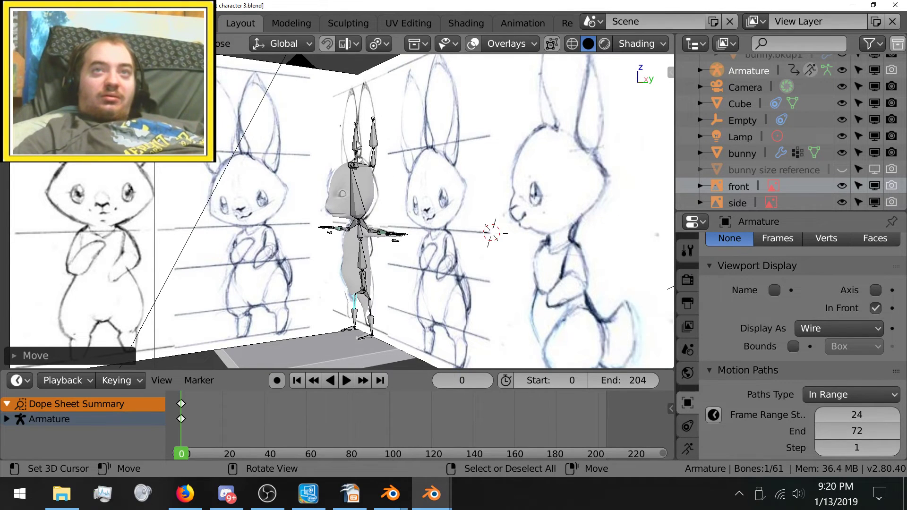
pyautogui.moveTo(324, 169); pyautogui.dragTo(380, 163, button='middle')
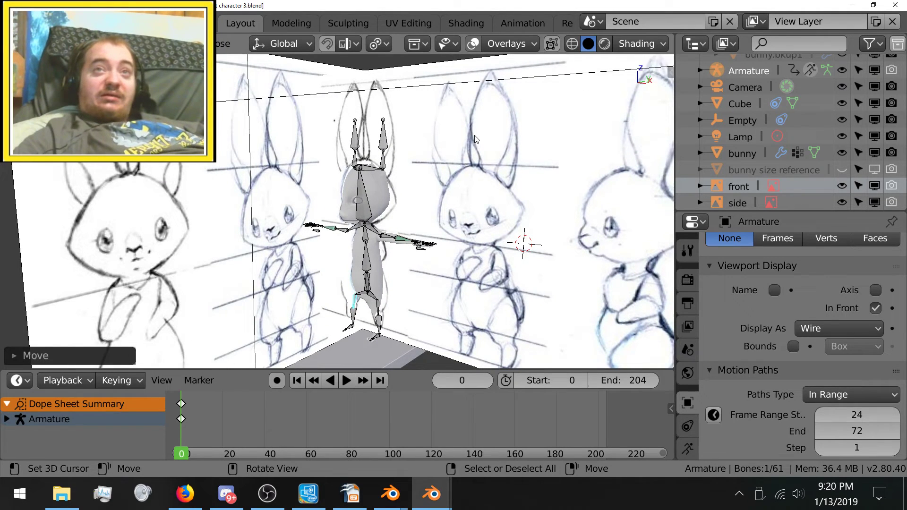
pyautogui.moveTo(478, 139); pyautogui.dragTo(435, 133, button='middle')
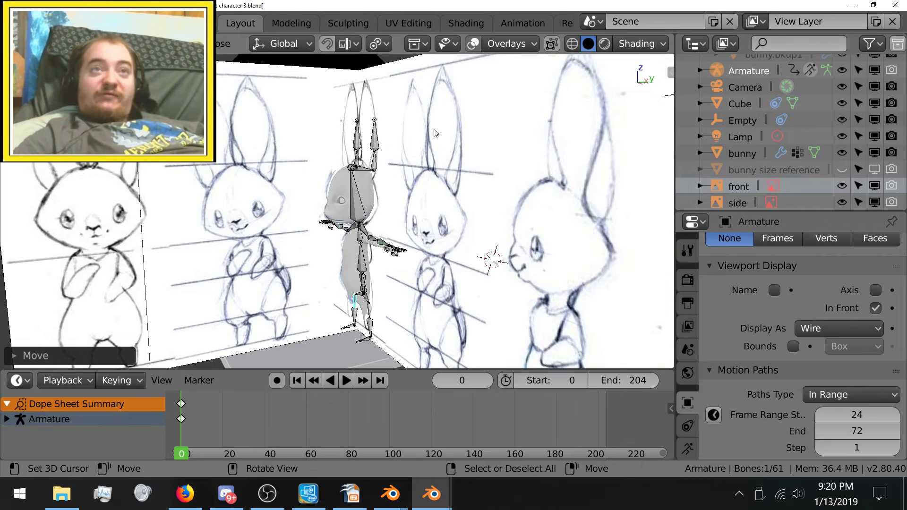
pyautogui.press('KP_5')
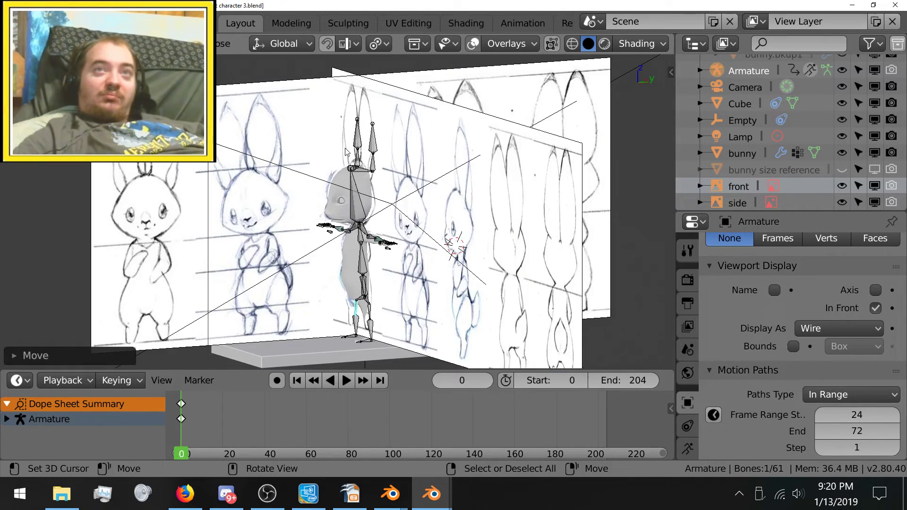
pyautogui.moveTo(345, 152); pyautogui.dragTo(306, 166, button='middle')
pyautogui.scroll(-4, 326, 182)
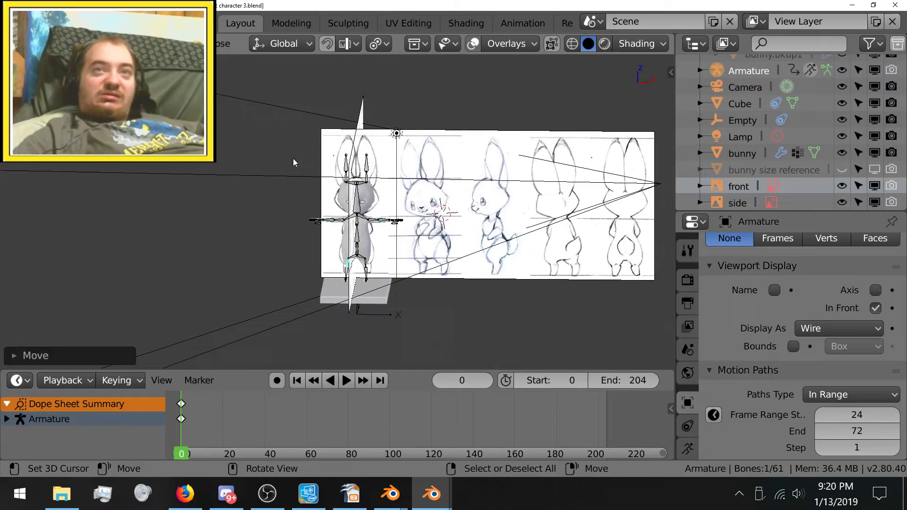
pyautogui.scroll(3, 281, 146)
pyautogui.moveTo(197, 184); pyautogui.dragTo(199, 130, button='middle')
pyautogui.scroll(2, 156, 189)
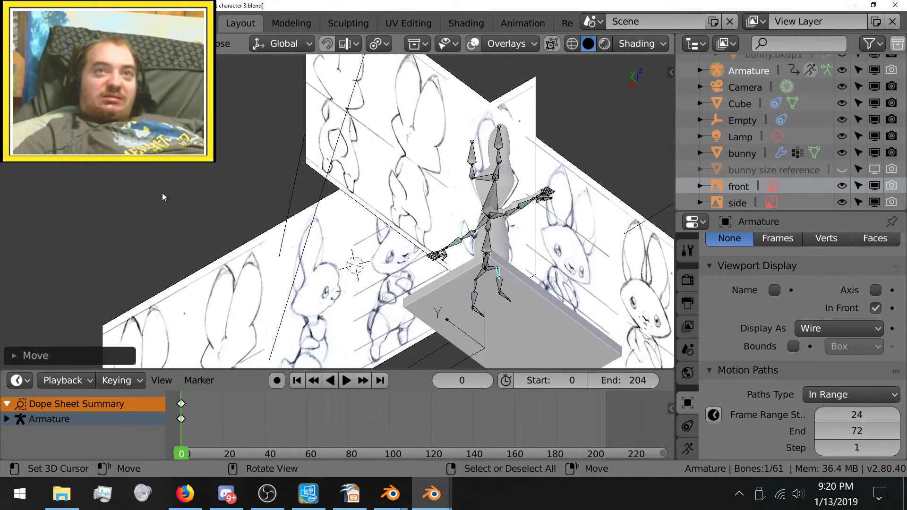
pyautogui.moveTo(163, 194); pyautogui.dragTo(361, 169, button='middle')
pyautogui.scroll(5, 415, 190)
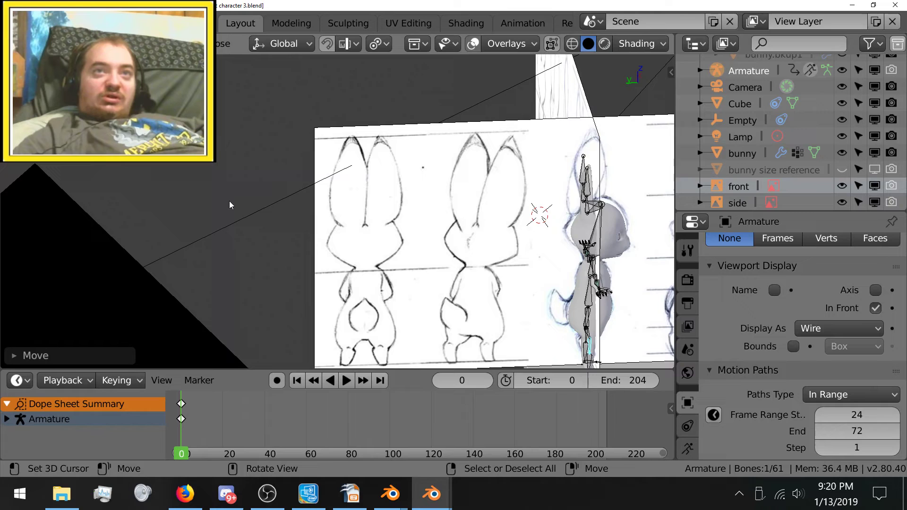
# Deselect all bones, browse the Shift+A Add menu, orbit, and return the armature to Object mode
pyautogui.click(217, 183)
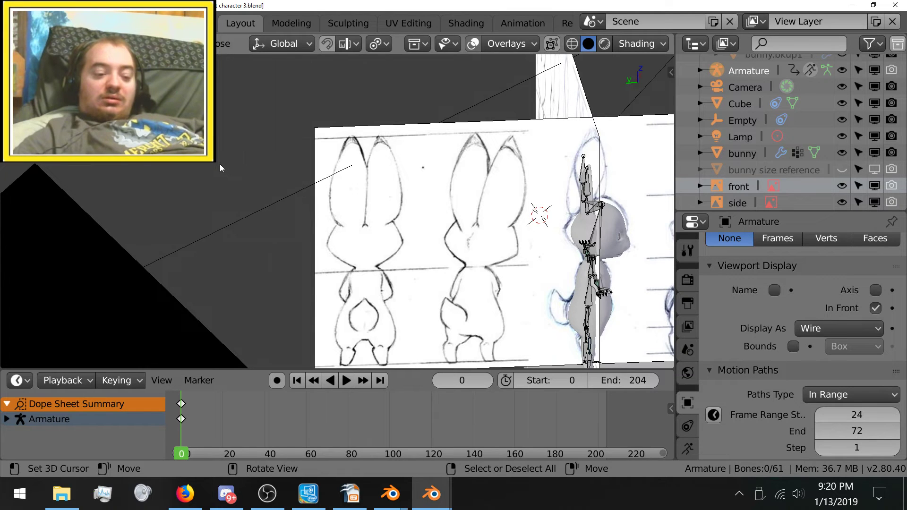
pyautogui.hotkey('shift', 'a')
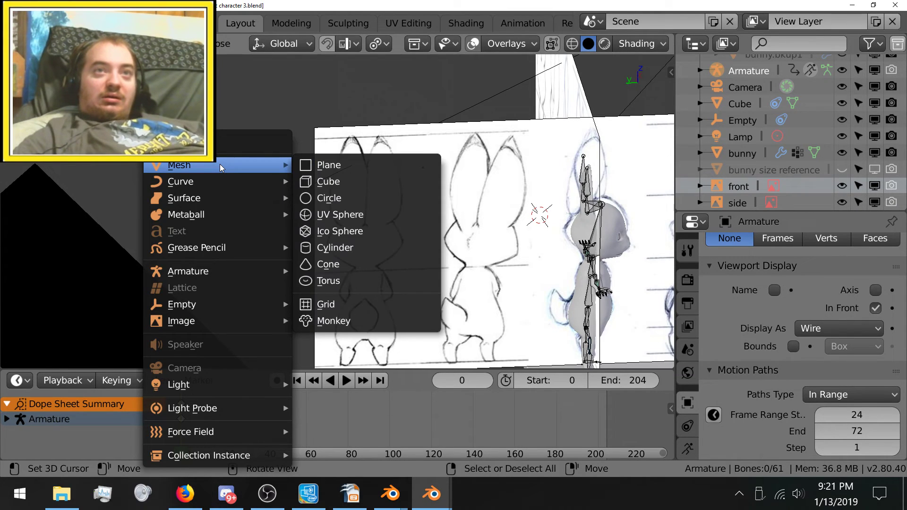
pyautogui.moveTo(217, 320)
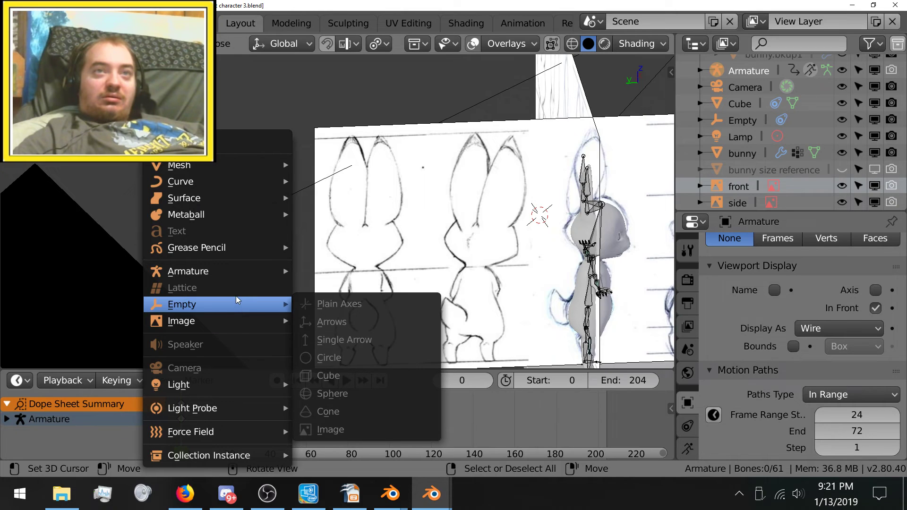
pyautogui.moveTo(236, 304)
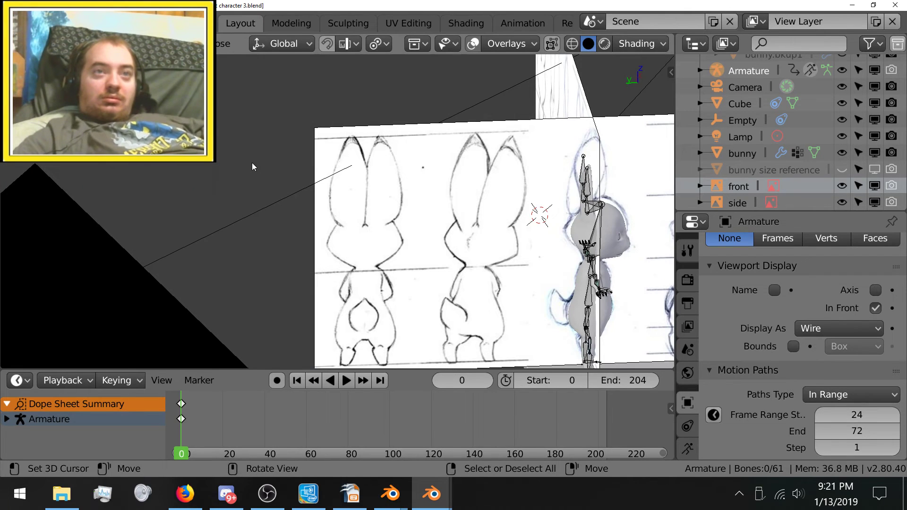
pyautogui.moveTo(251, 163); pyautogui.dragTo(270, 191, button='middle')
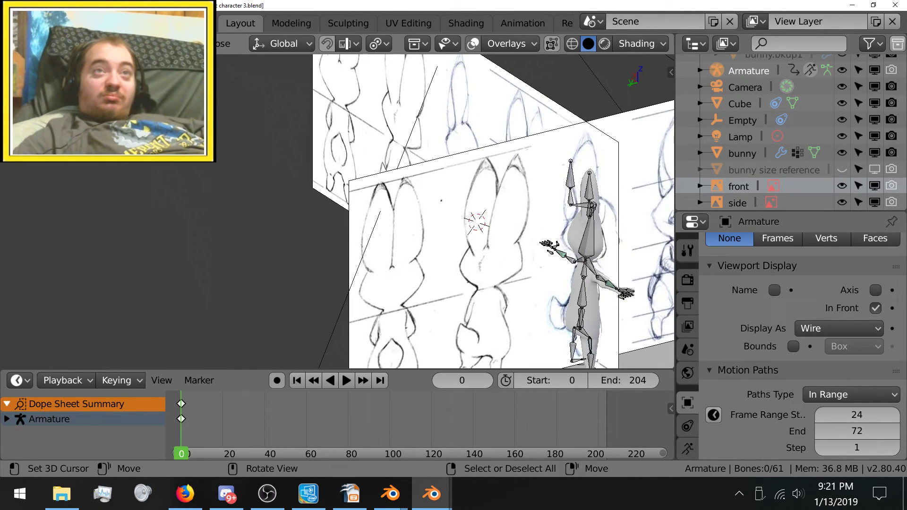
pyautogui.hotkey('ctrl', 'Tab')
# Add an Empty > Image object (Empty.001) and orbit to a near side-on view
pyautogui.keyDown('shift'); pyautogui.moveTo(223, 257); pyautogui.dragTo(273, 203, button='middle'); pyautogui.keyUp('shift')
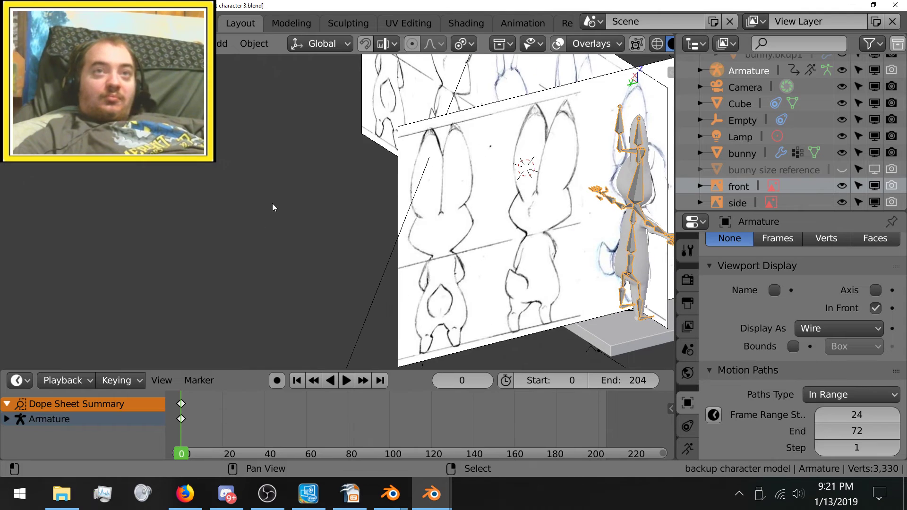
pyautogui.hotkey('shift', 'a')
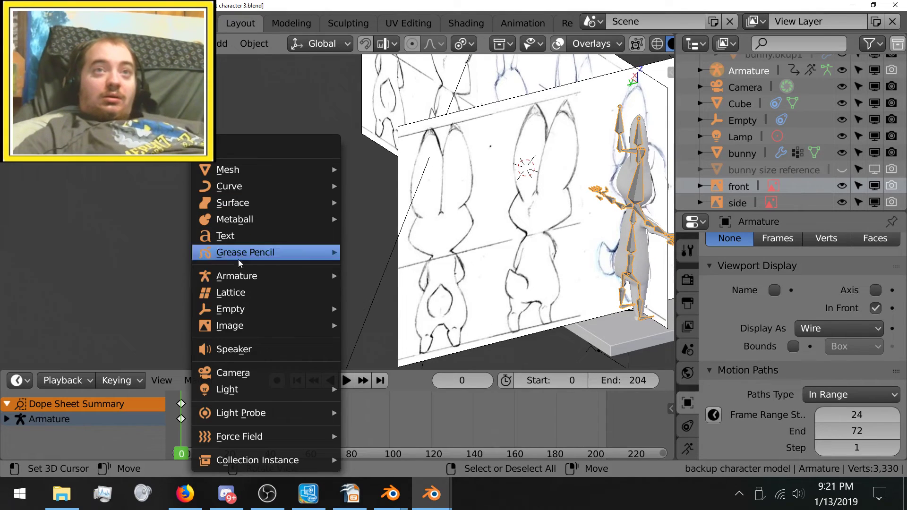
pyautogui.moveTo(257, 307)
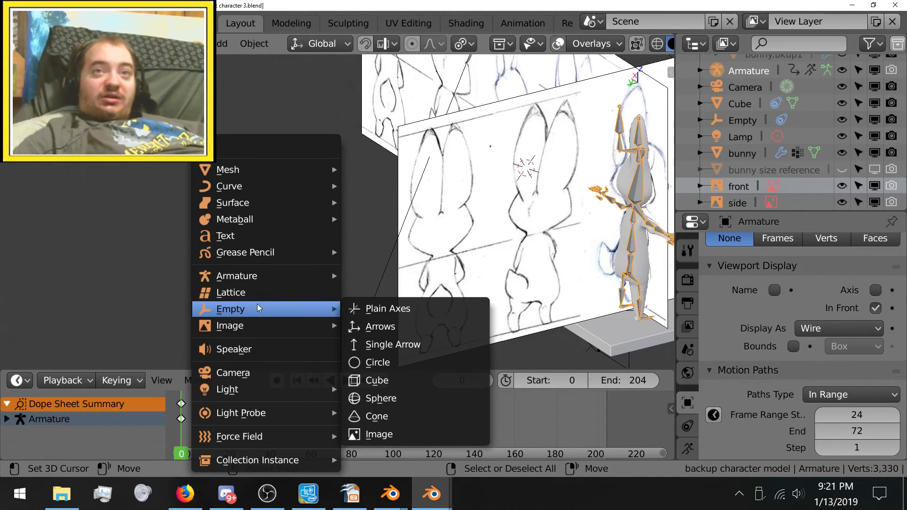
pyautogui.click(410, 433)
pyautogui.moveTo(364, 261); pyautogui.dragTo(371, 255, button='middle')
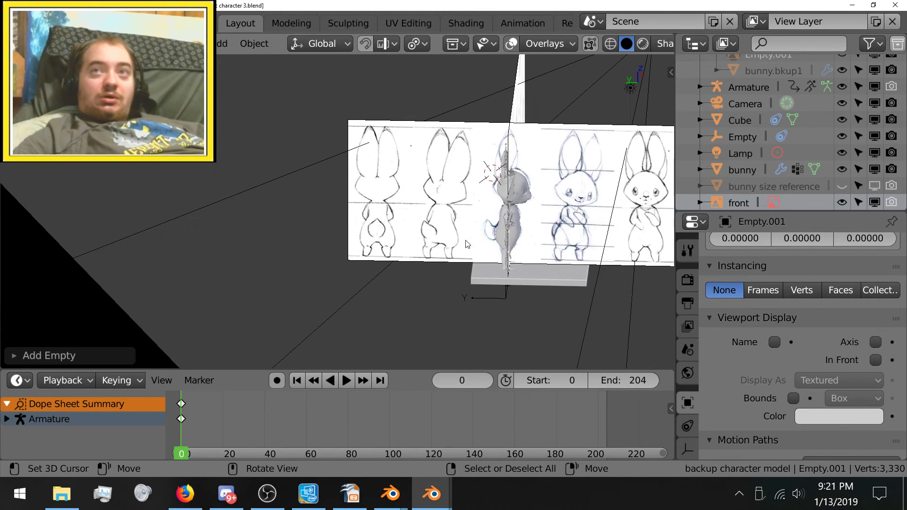
pyautogui.scroll(-1, 818, 132)
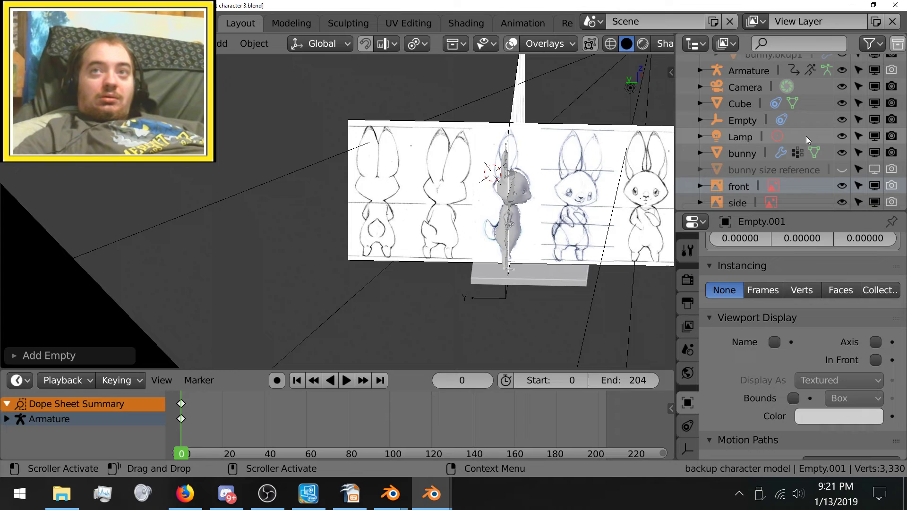
pyautogui.scroll(4, 767, 163)
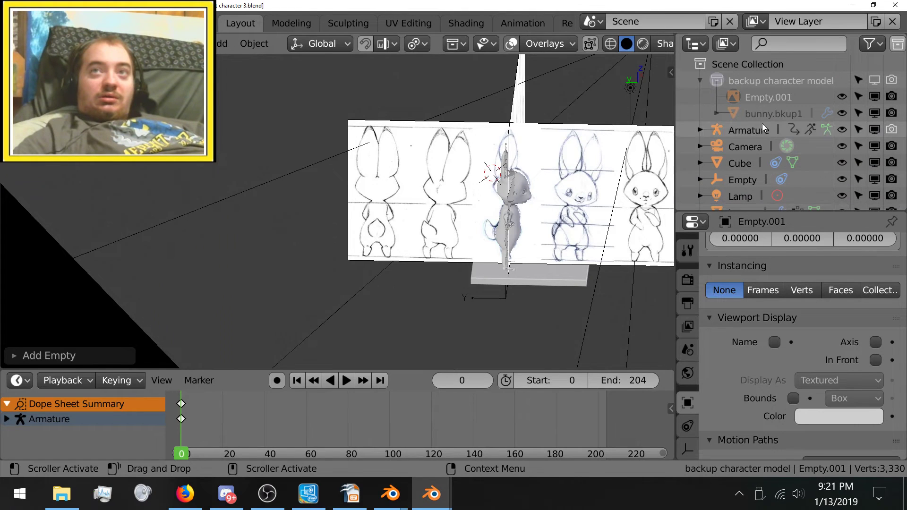
pyautogui.click(760, 93)
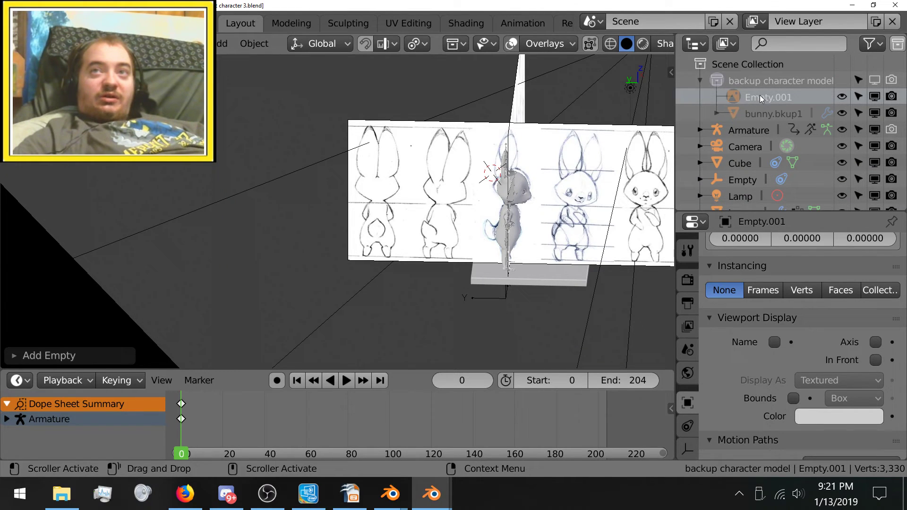
pyautogui.moveTo(769, 98); pyautogui.dragTo(767, 66)
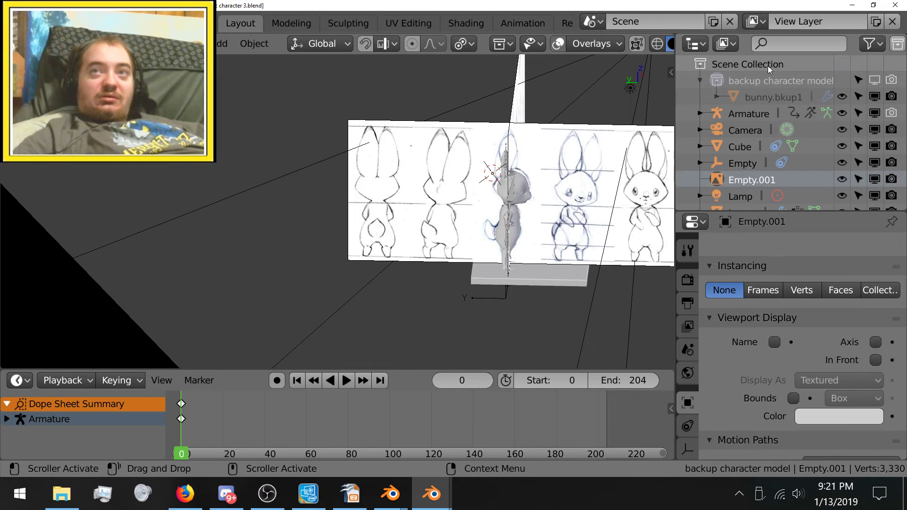
pyautogui.scroll(-3, 737, 132)
pyautogui.scroll(-3, 380, 174)
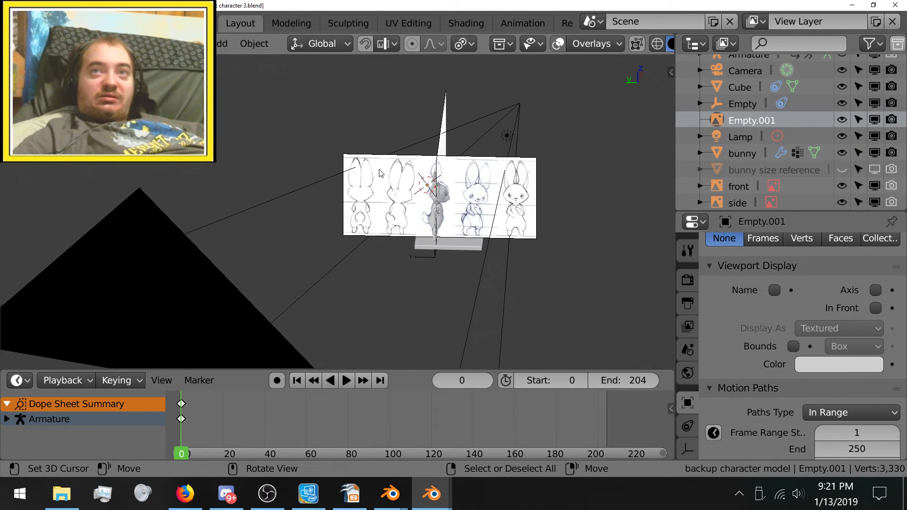
pyautogui.scroll(2, 380, 174)
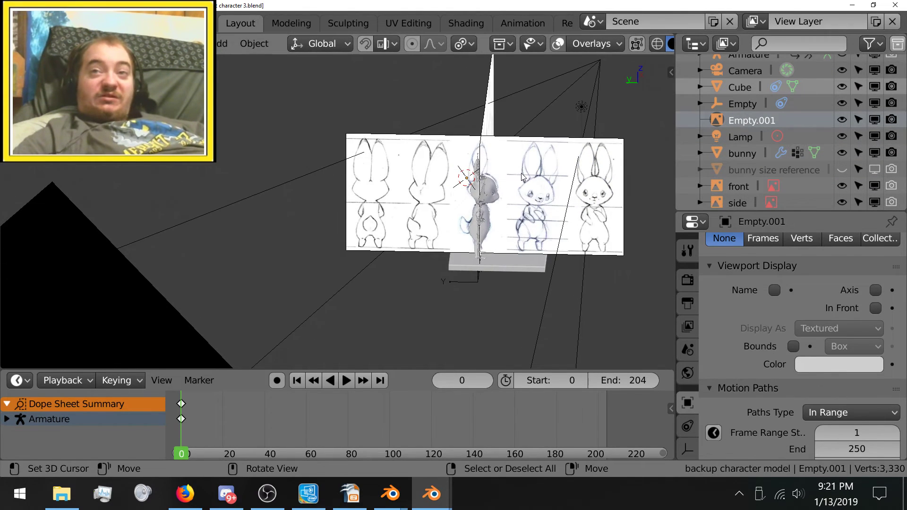
pyautogui.scroll(3, 792, 113)
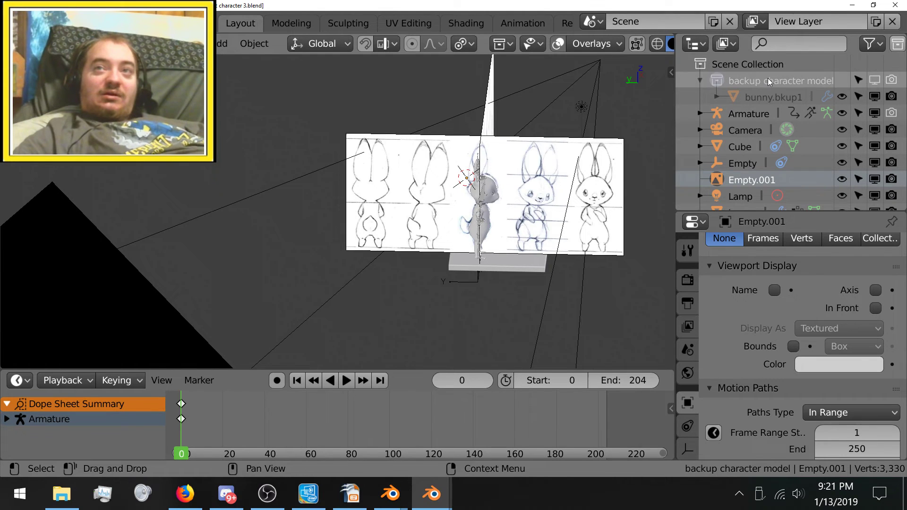
pyautogui.click(768, 78)
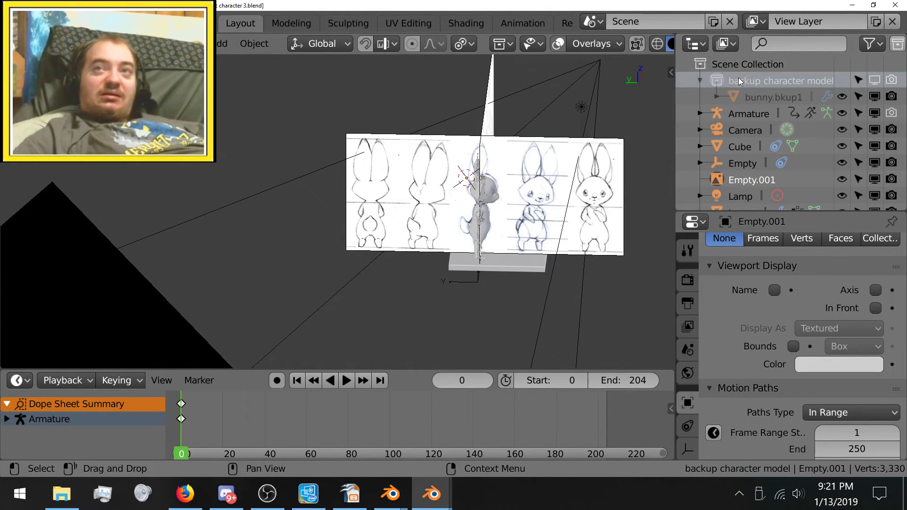
pyautogui.click(760, 65)
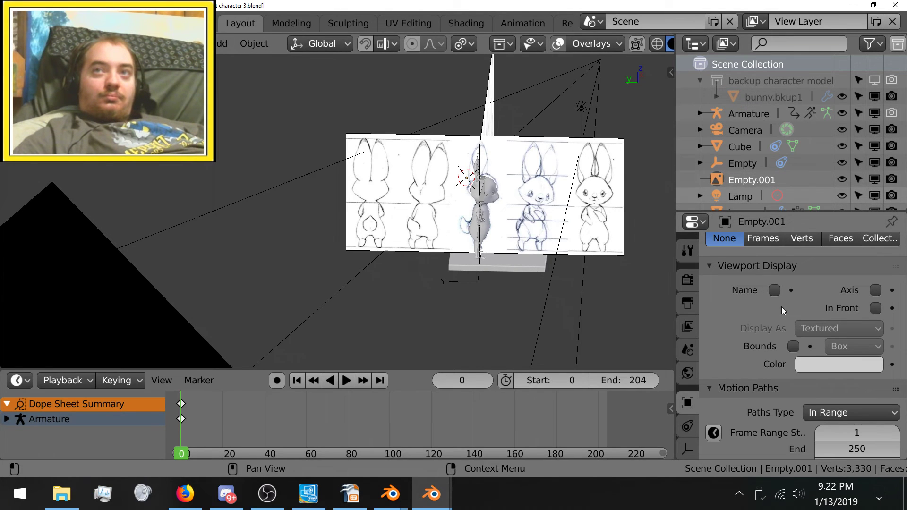
# Collapse the Relations, Collections, Instancing, Viewport Display and Motion Paths object panels
pyautogui.scroll(-5, 787, 302)
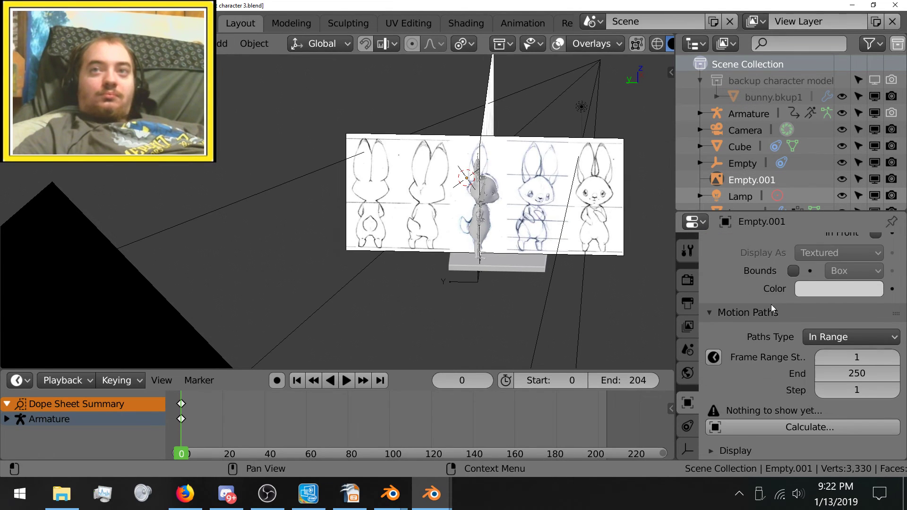
pyautogui.scroll(8, 771, 304)
pyautogui.scroll(6, 771, 304)
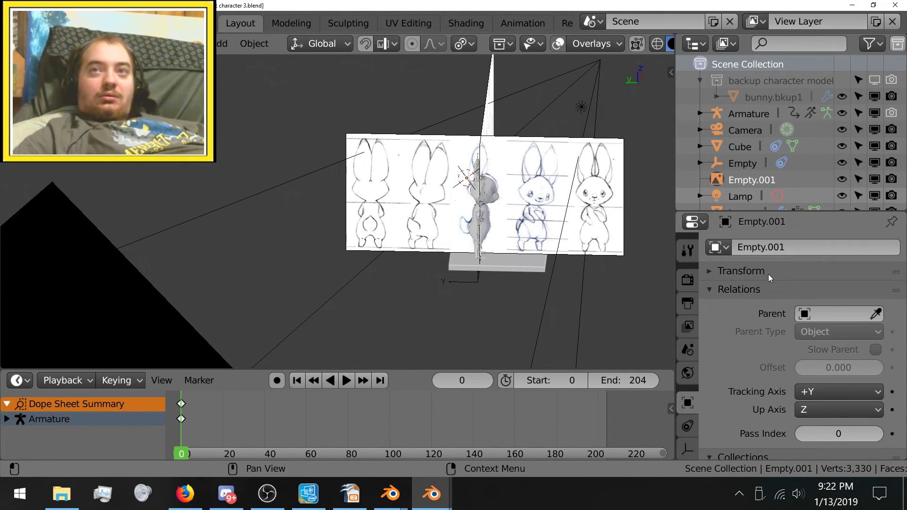
pyautogui.click(756, 286)
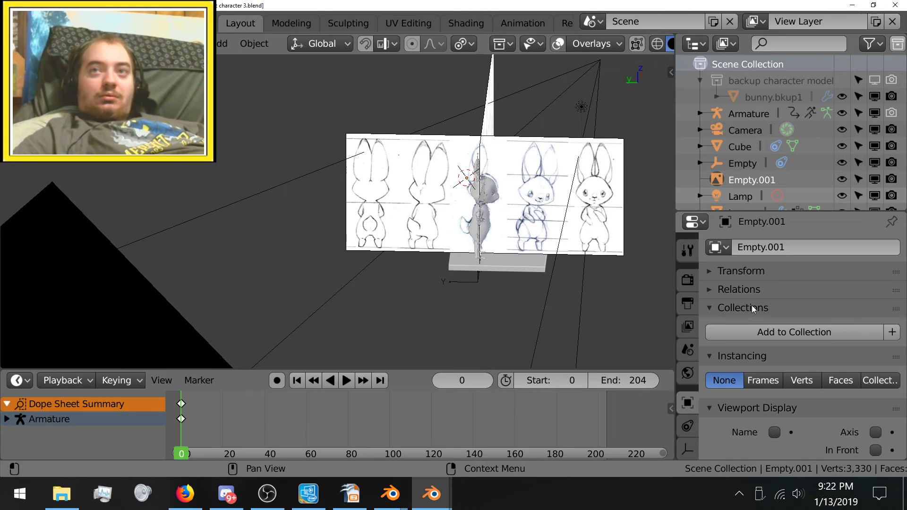
pyautogui.click(753, 307)
pyautogui.click(741, 328)
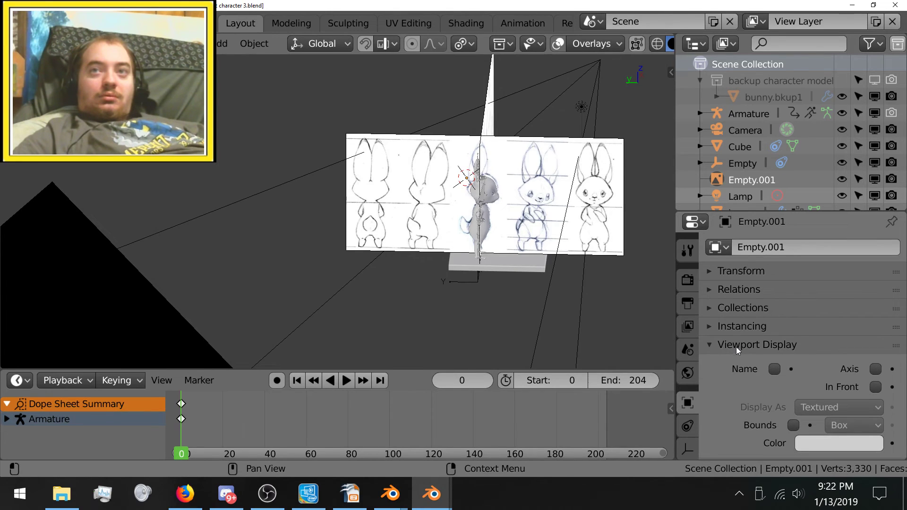
pyautogui.click(737, 347)
pyautogui.click(735, 362)
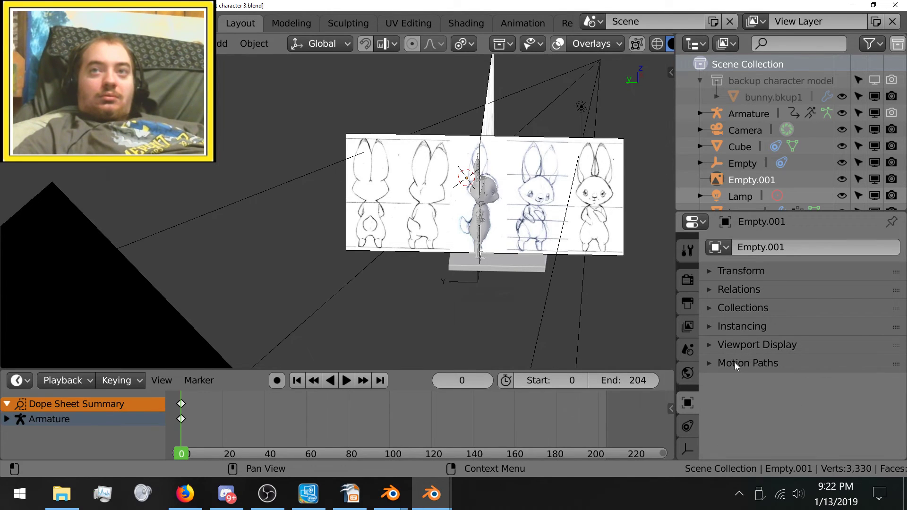
pyautogui.click(752, 345)
pyautogui.scroll(-2, 753, 347)
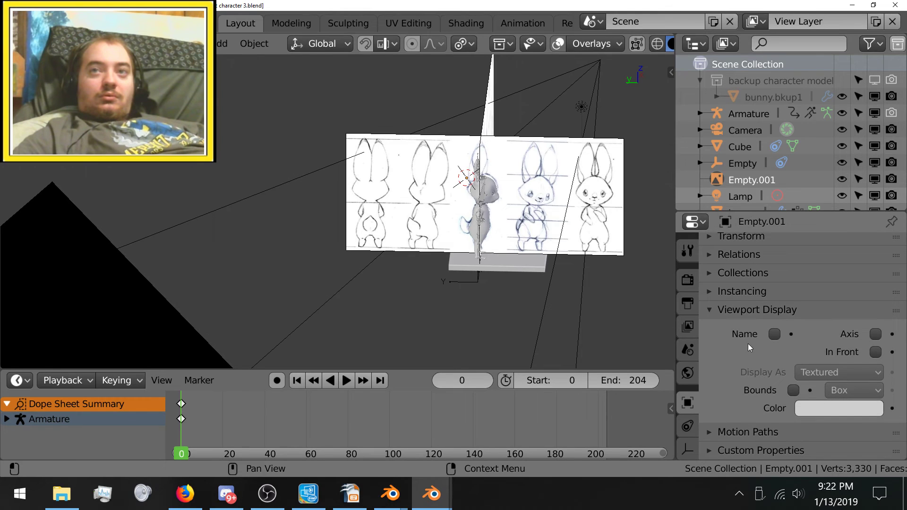
pyautogui.click(748, 311)
# Select Empty.001 and review its Collections, Instancing, Viewport Display and Transform panels
pyautogui.click(753, 181)
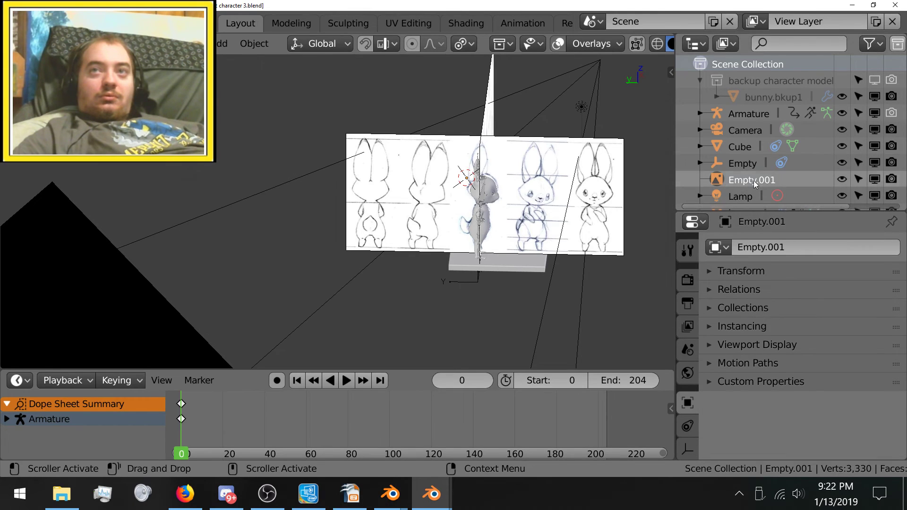
pyautogui.click(746, 300)
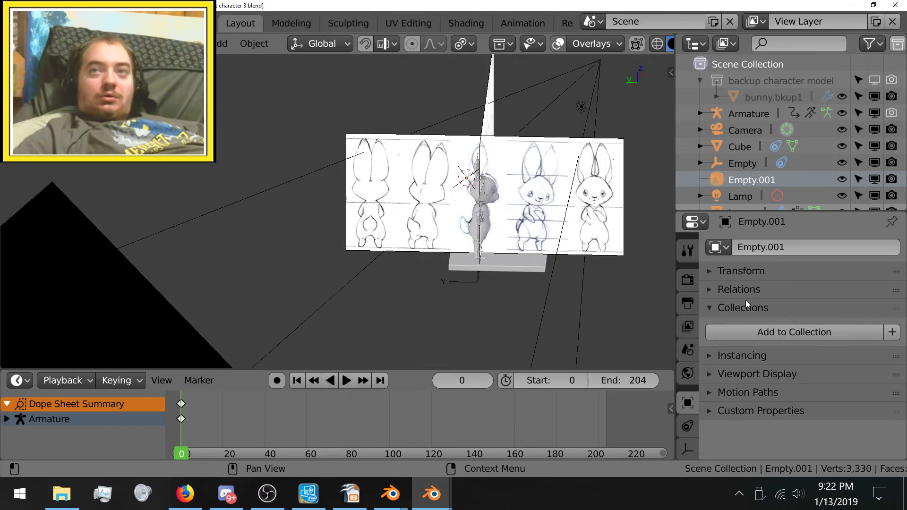
pyautogui.click(746, 299)
pyautogui.click(744, 320)
pyautogui.click(744, 322)
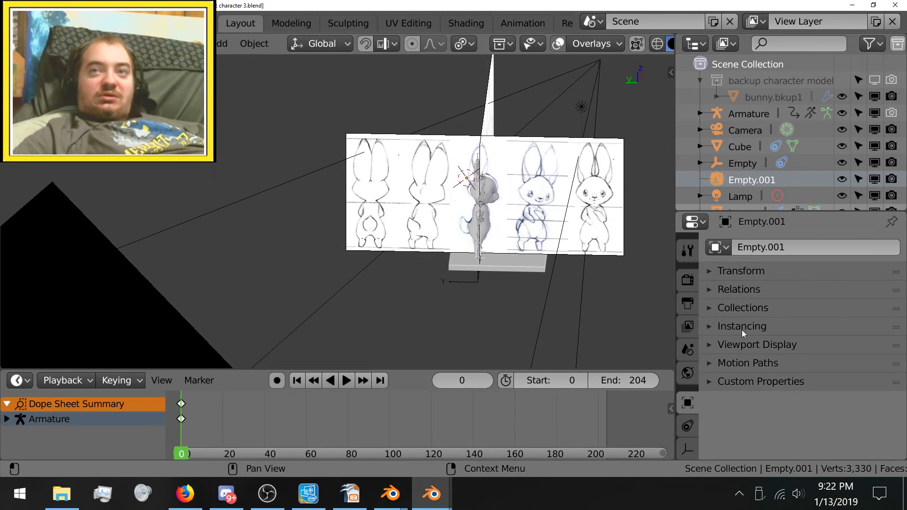
pyautogui.click(741, 336)
pyautogui.scroll(-1, 741, 335)
pyautogui.scroll(-1, 741, 335)
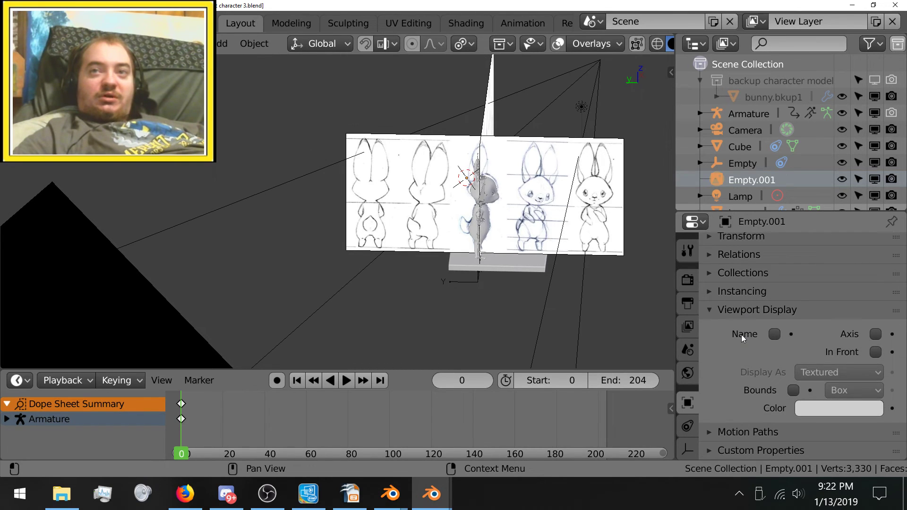
pyautogui.click(742, 308)
pyautogui.click(745, 265)
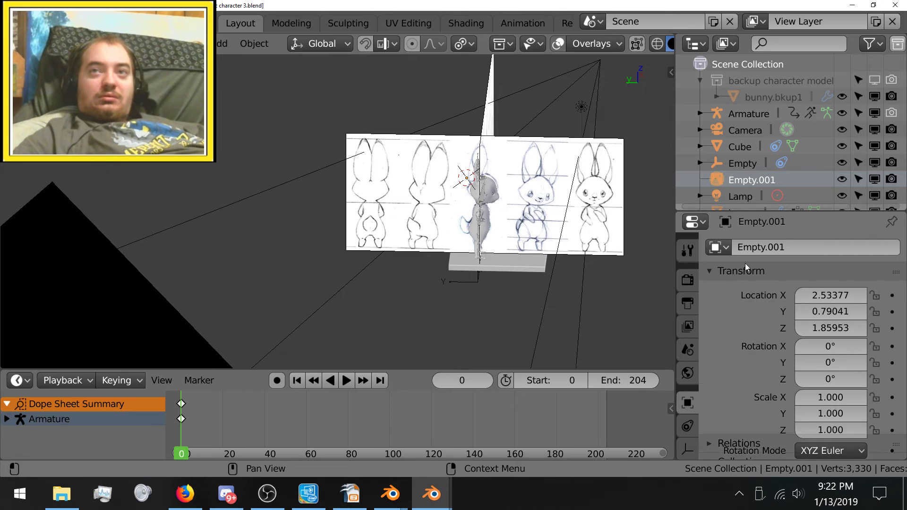
pyautogui.click(745, 265)
# Review Empty.001's Relations, Collections and Instancing panels, leaving Viewport Display expanded
pyautogui.click(735, 290)
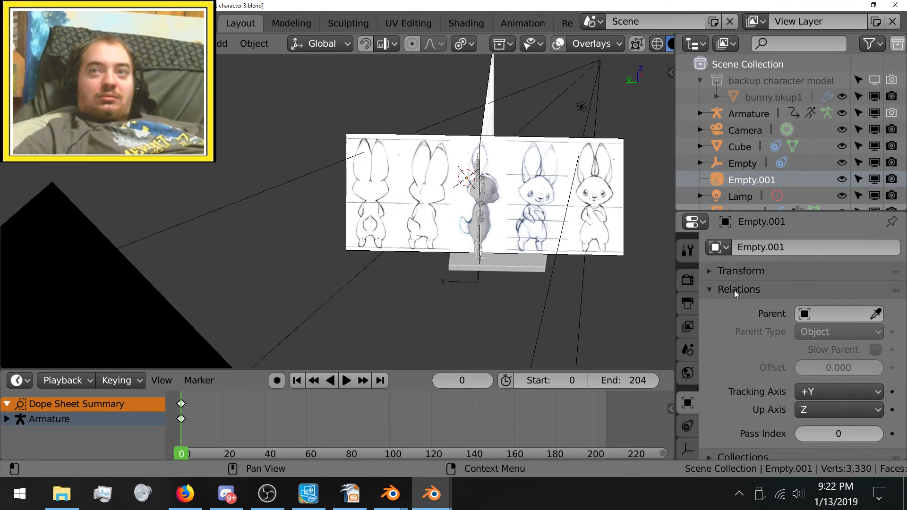
pyautogui.scroll(-2, 741, 321)
pyautogui.scroll(2, 741, 322)
pyautogui.click(749, 288)
pyautogui.click(745, 307)
pyautogui.click(745, 304)
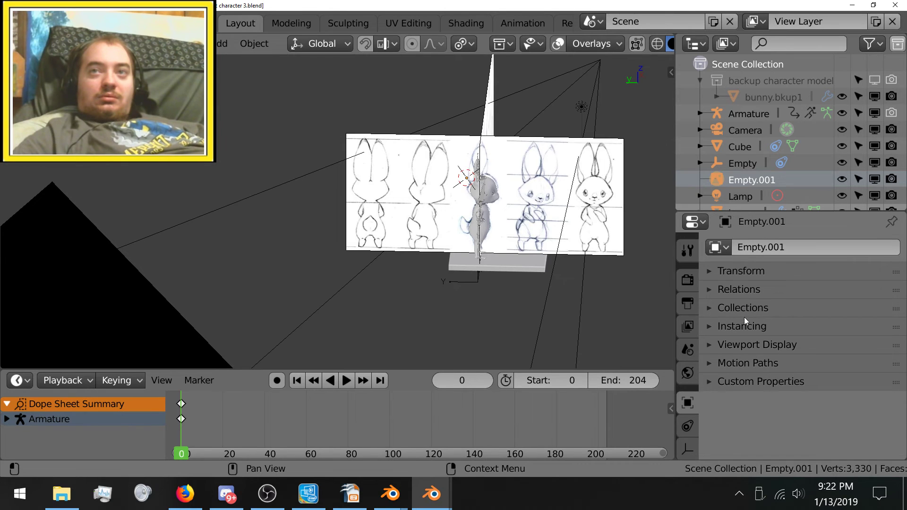
pyautogui.click(744, 319)
pyautogui.click(744, 319)
pyautogui.click(728, 349)
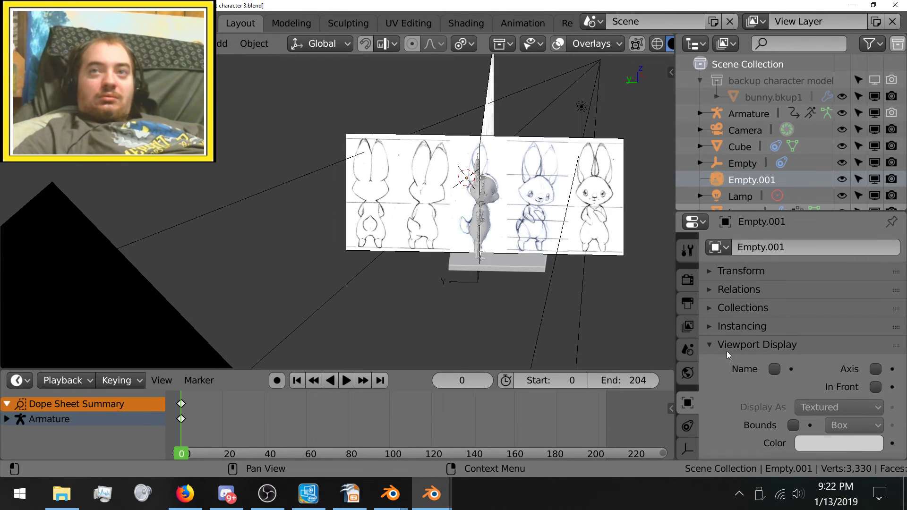
pyautogui.scroll(-2, 750, 365)
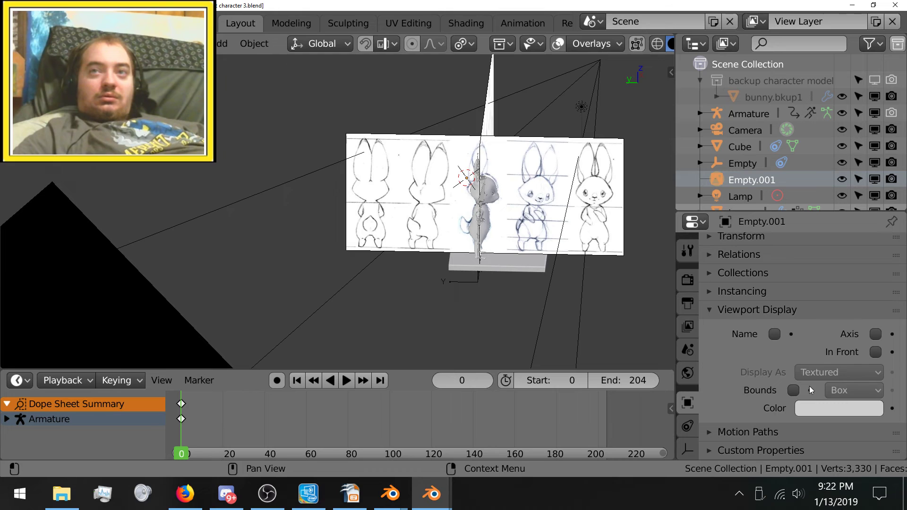
# Recheck the Viewport Display and Motion Paths panels, then bring up Empty.001's Outliner context menu
pyautogui.moveTo(430, 261); pyautogui.dragTo(433, 254, button='middle')
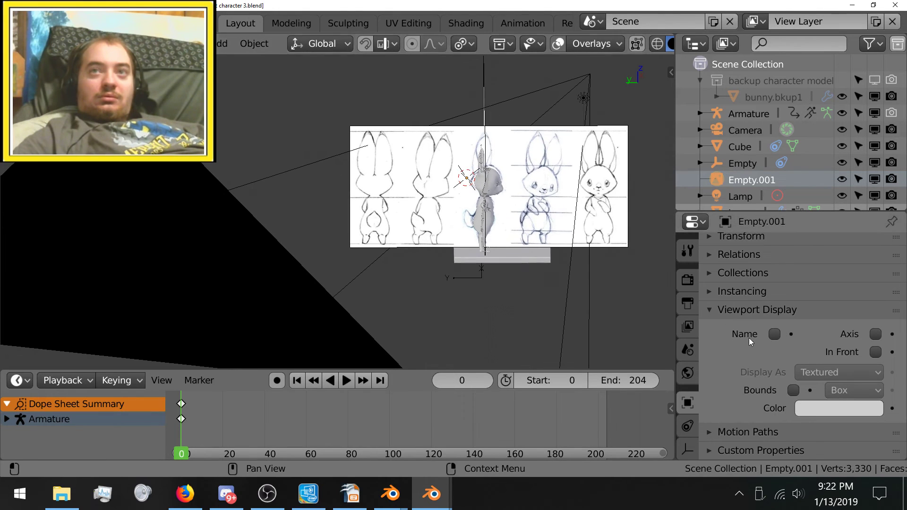
pyautogui.click(747, 303)
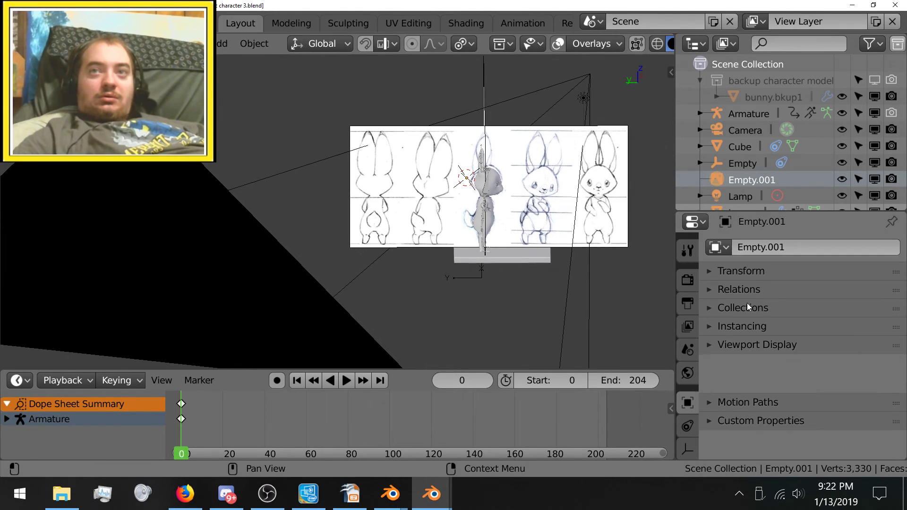
pyautogui.click(751, 339)
pyautogui.click(752, 340)
pyautogui.click(751, 343)
pyautogui.scroll(-2, 761, 350)
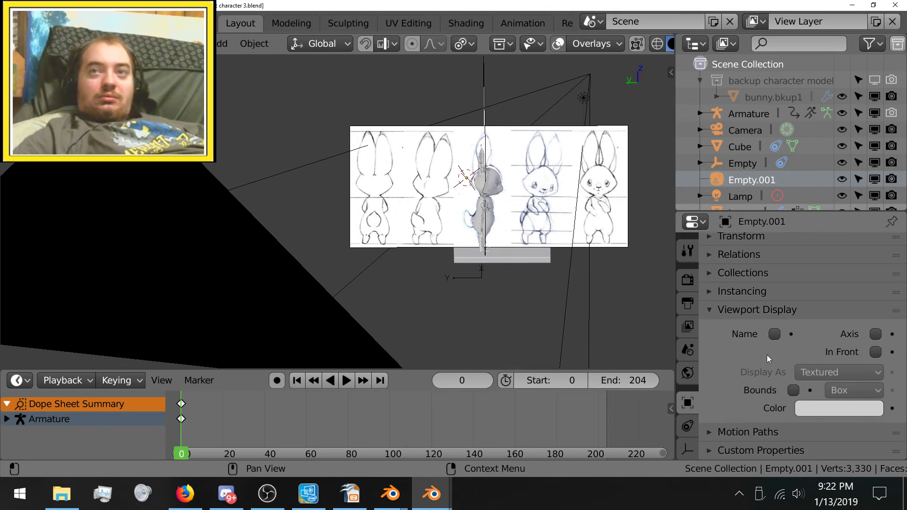
pyautogui.click(748, 308)
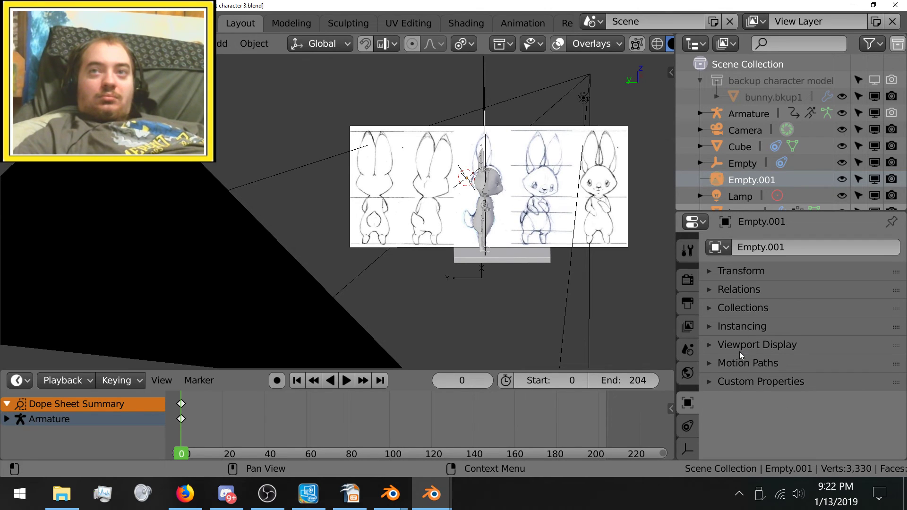
pyautogui.click(746, 365)
pyautogui.click(746, 365)
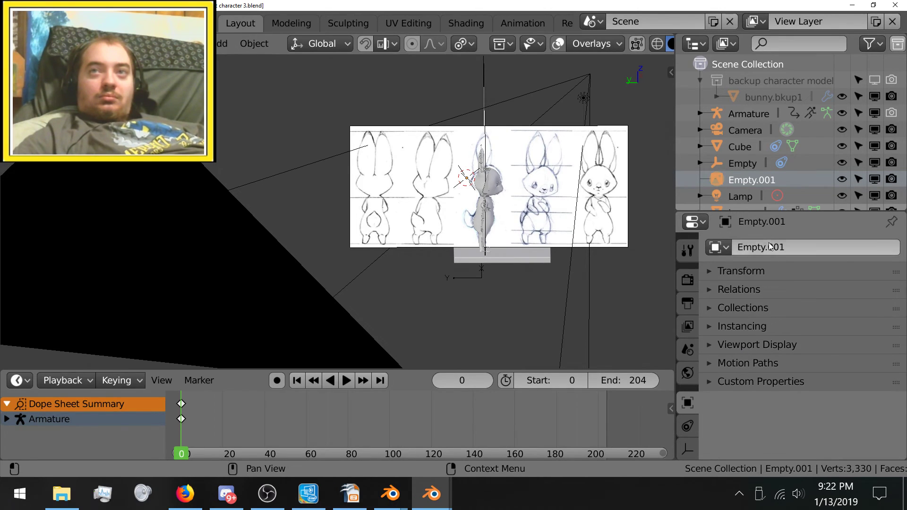
pyautogui.rightClick(756, 178)
# Delete Empty.001, then select the side reference image and orbit to an angled view
pyautogui.click(756, 178)
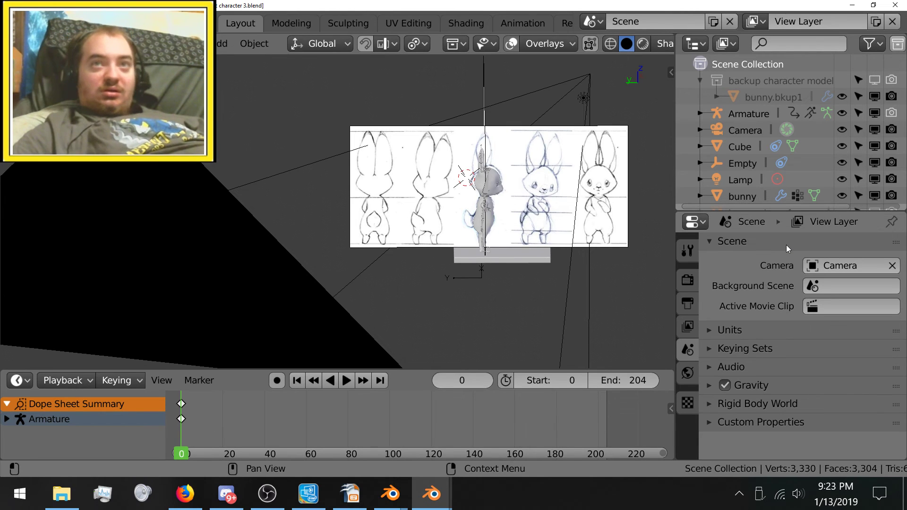
pyautogui.click(571, 170)
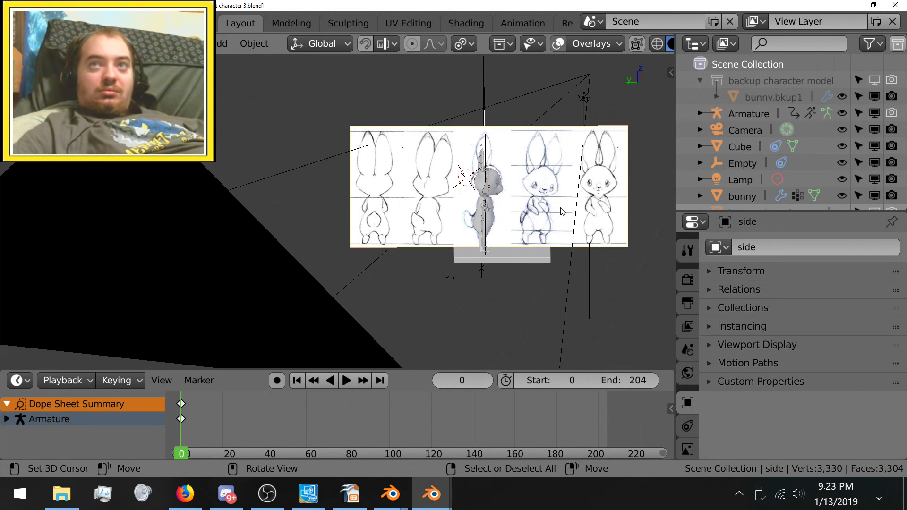
pyautogui.scroll(-3, 793, 195)
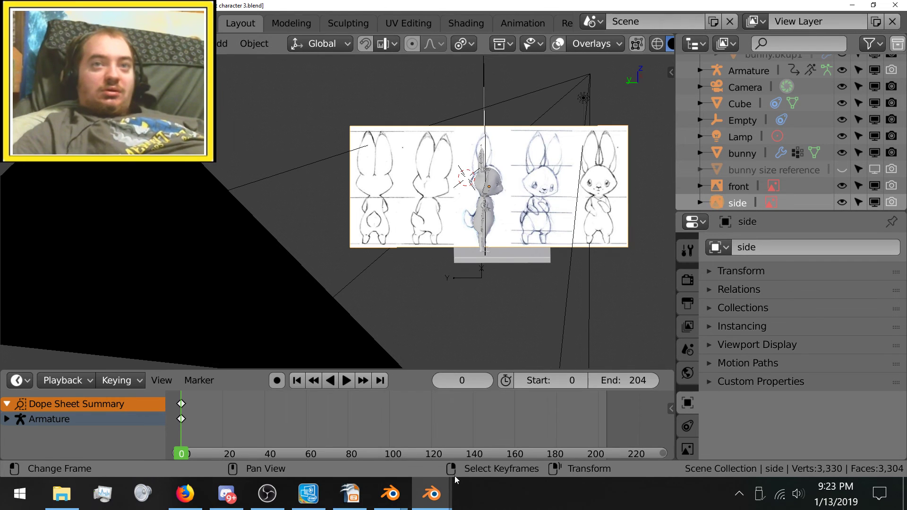
pyautogui.moveTo(541, 232); pyautogui.dragTo(507, 235, button='middle')
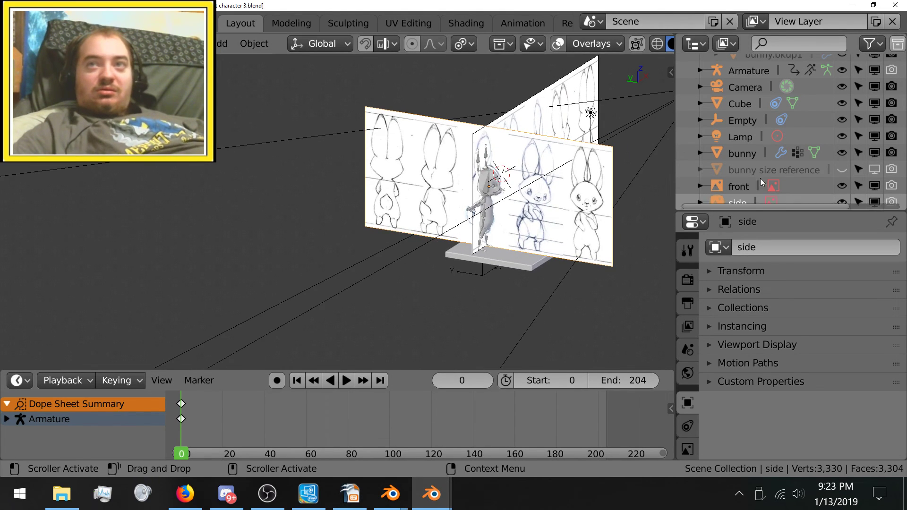
# Hide the front and side reference images, orbit to face the bunny, and select its Armature
pyautogui.moveTo(874, 185); pyautogui.dragTo(875, 202)
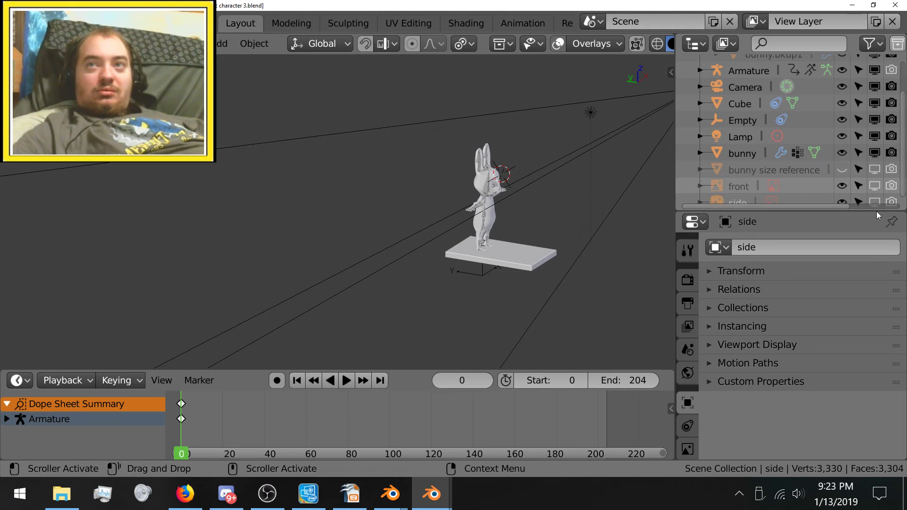
pyautogui.scroll(1, 499, 246)
pyautogui.scroll(1, 499, 247)
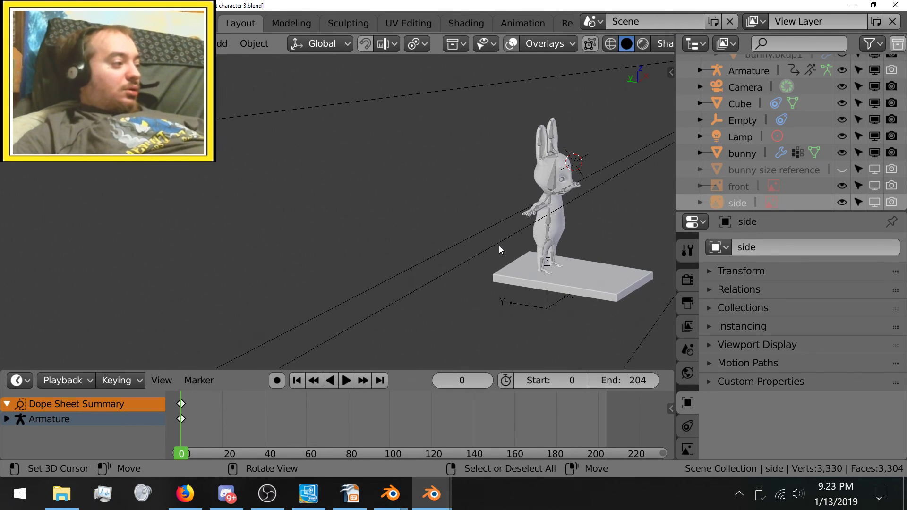
pyautogui.scroll(1, 510, 238)
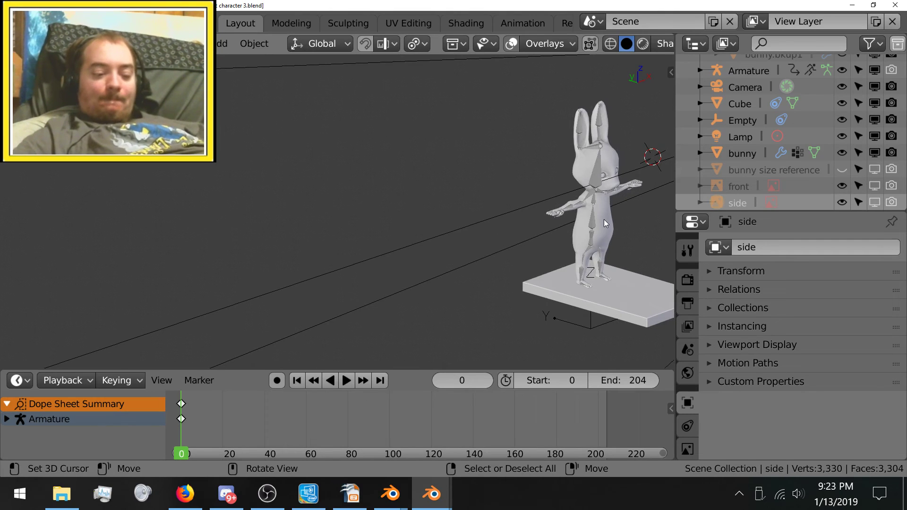
pyautogui.moveTo(582, 177); pyautogui.dragTo(524, 197, button='middle')
pyautogui.scroll(5, 524, 197)
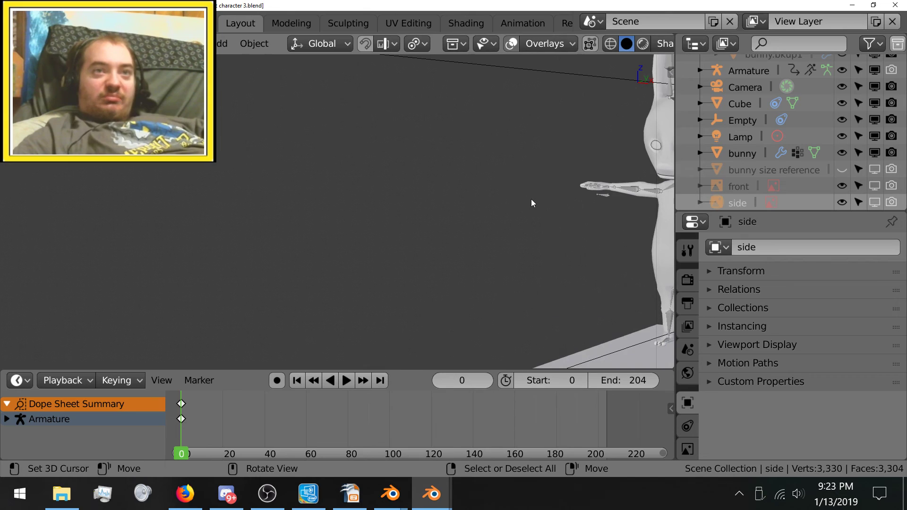
pyautogui.scroll(-3, 566, 202)
pyautogui.scroll(1, 400, 157)
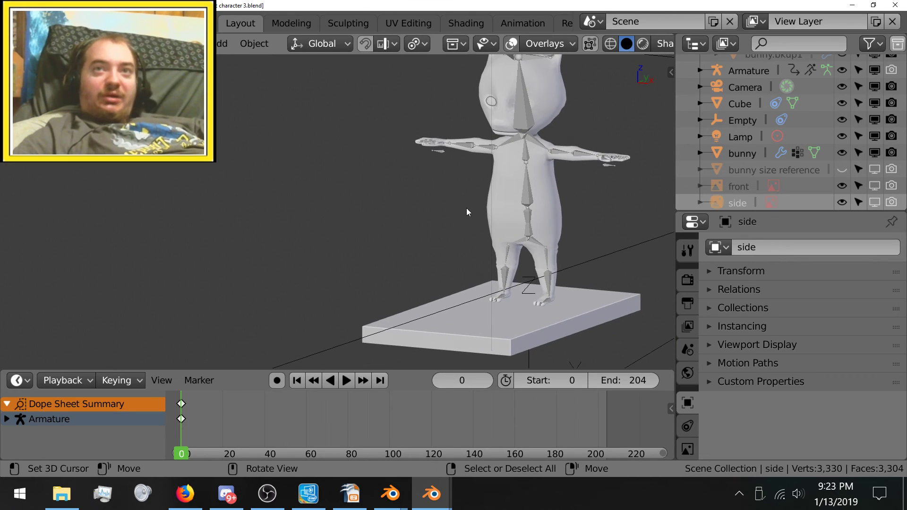
pyautogui.rightClick(532, 197)
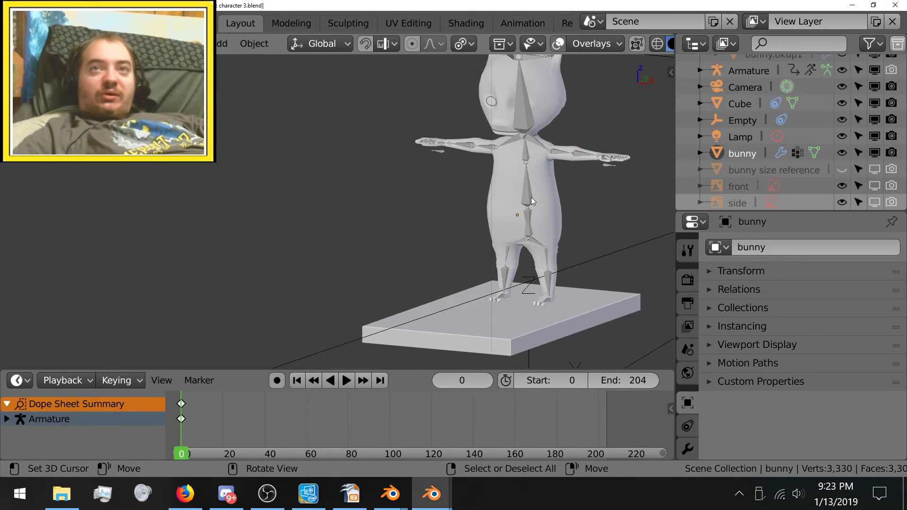
pyautogui.rightClick(530, 199)
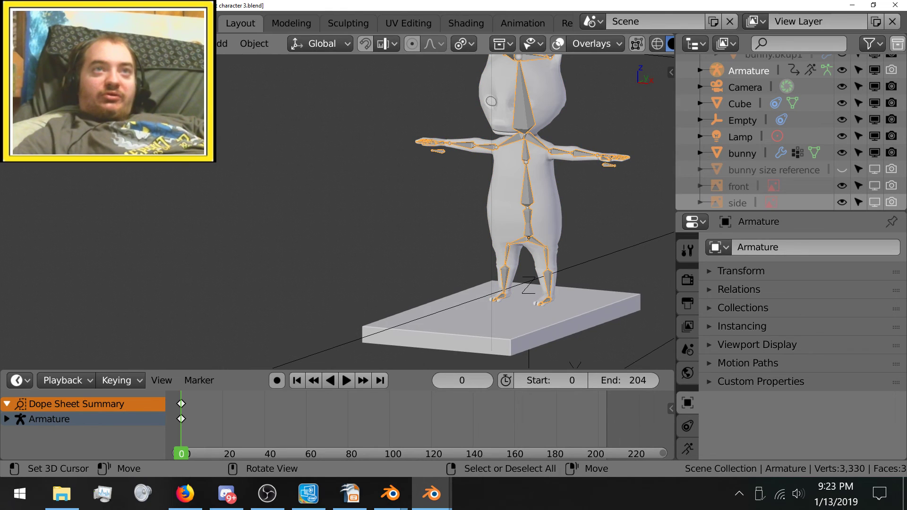
# Enter Pose Mode, go to frame 23, and move the thigh bone to lift the bunny
pyautogui.hotkey('ctrl', 'Tab')
pyautogui.moveTo(395, 257); pyautogui.dragTo(383, 254, button='middle')
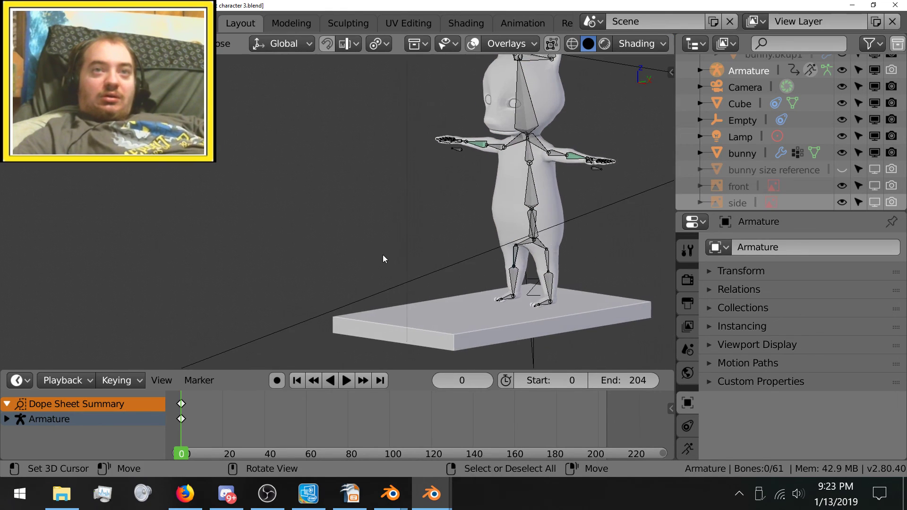
pyautogui.moveTo(222, 407); pyautogui.dragTo(230, 410)
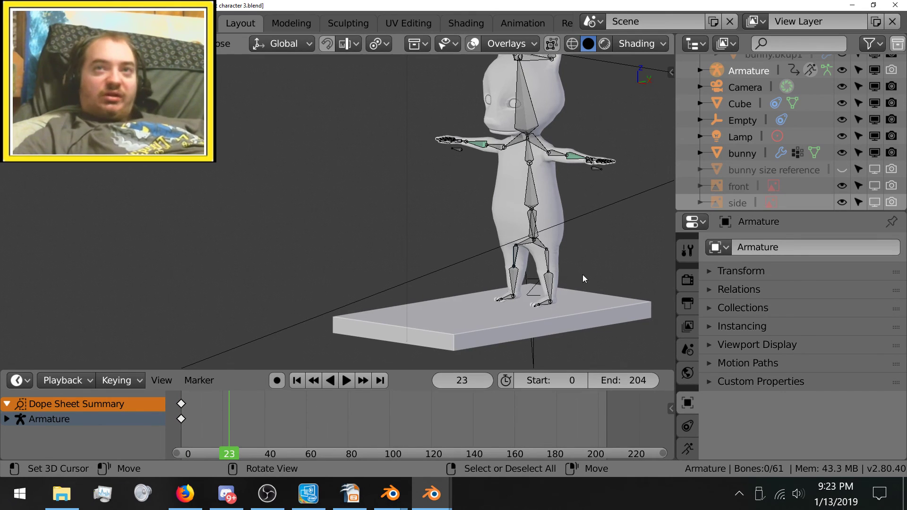
pyautogui.rightClick(539, 232)
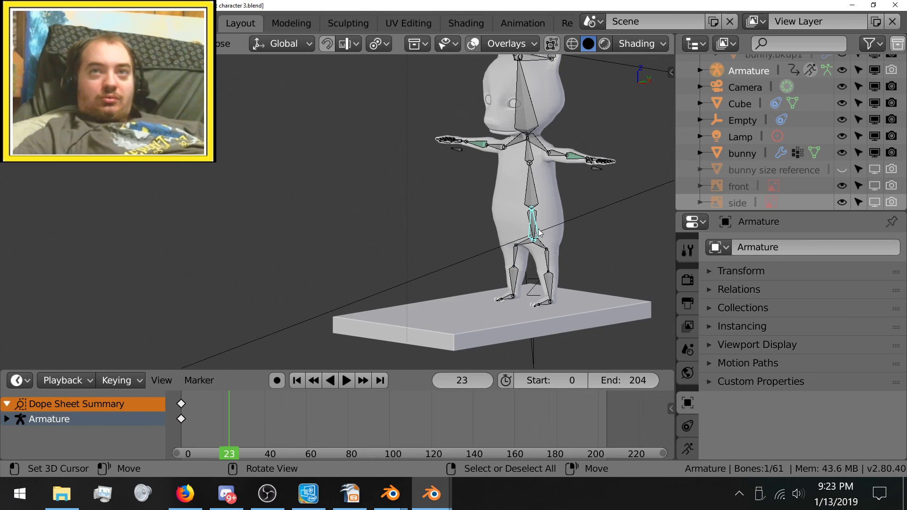
pyautogui.press('g')
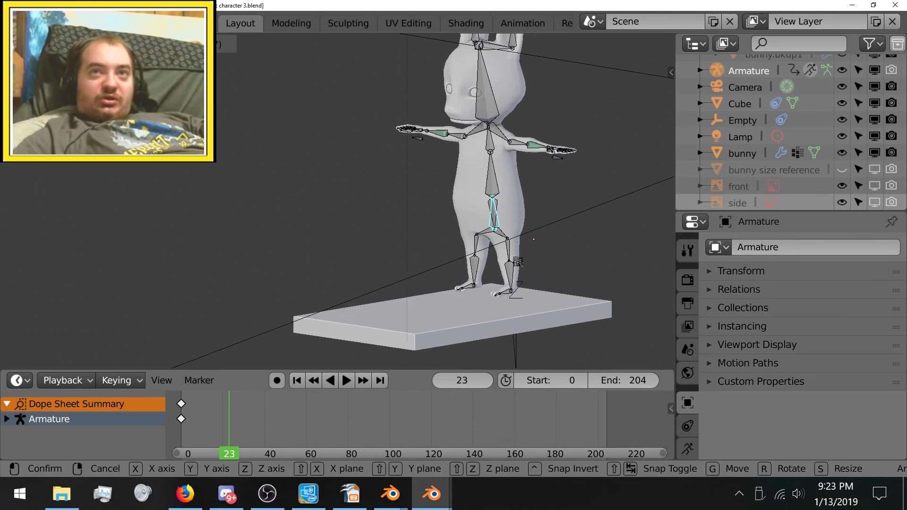
pyautogui.click(337, 211)
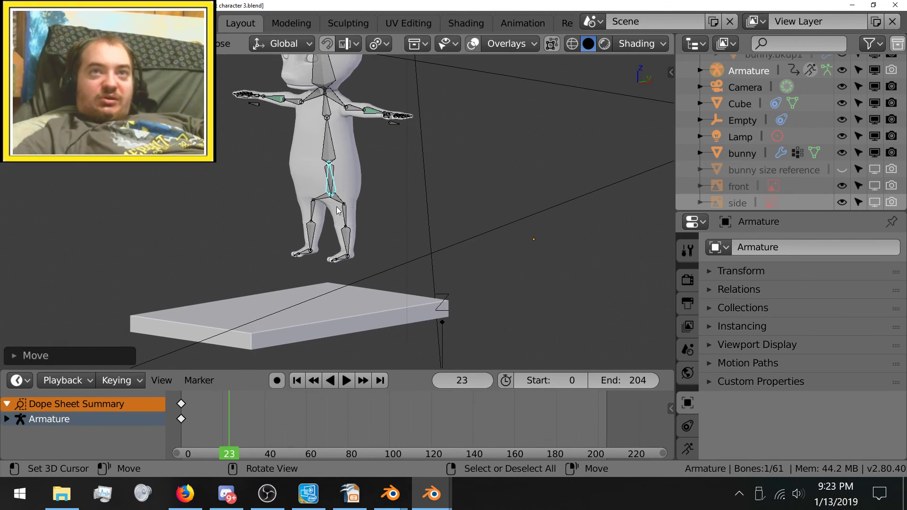
# Swing the lower leg up and rotate it backward, then select another leg bone
pyautogui.moveTo(382, 232); pyautogui.dragTo(416, 259, button='middle')
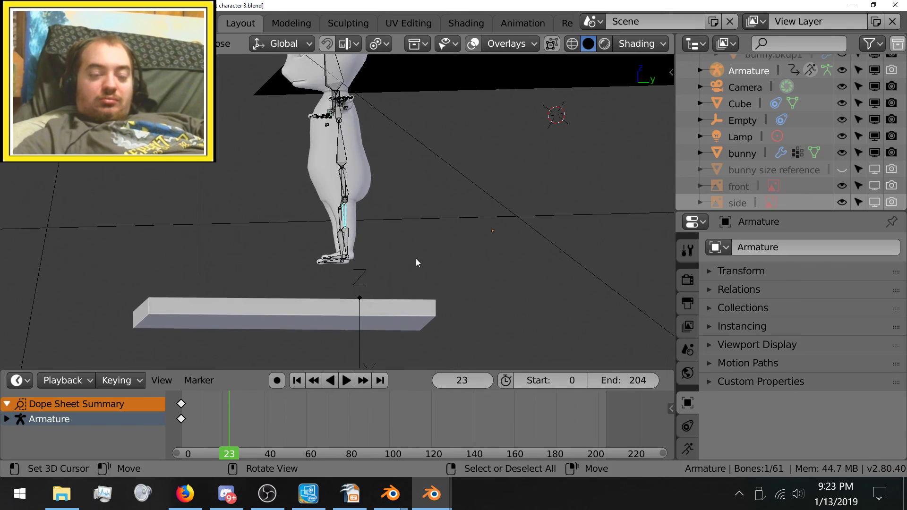
pyautogui.press('g')
pyautogui.click(336, 229)
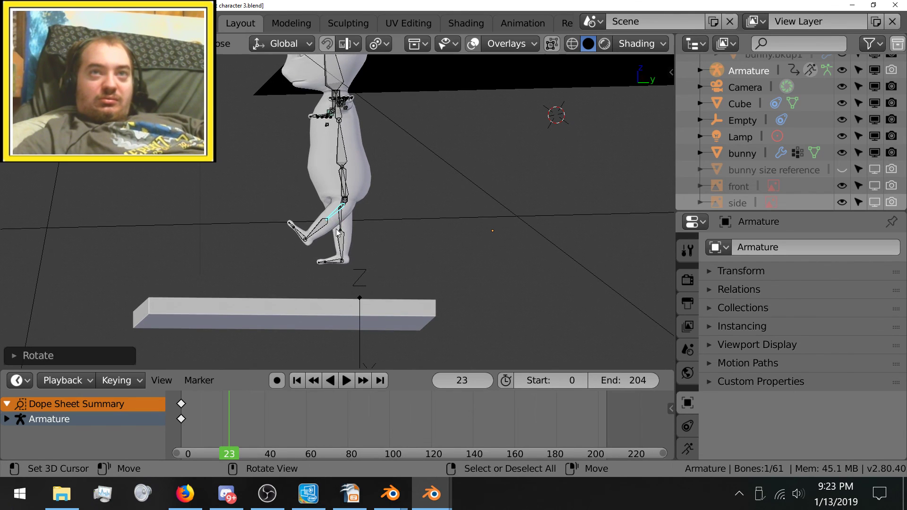
pyautogui.press('r')
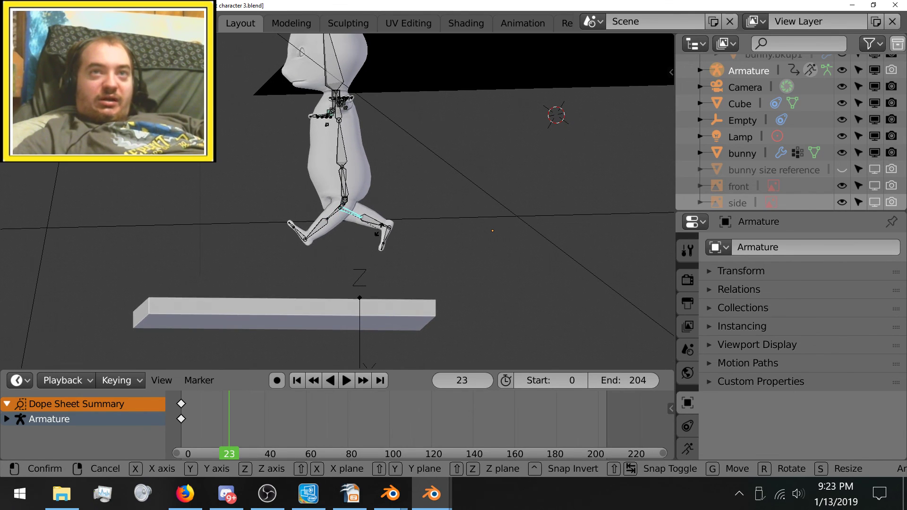
pyautogui.click(359, 217)
pyautogui.moveTo(333, 126); pyautogui.dragTo(347, 156, button='middle')
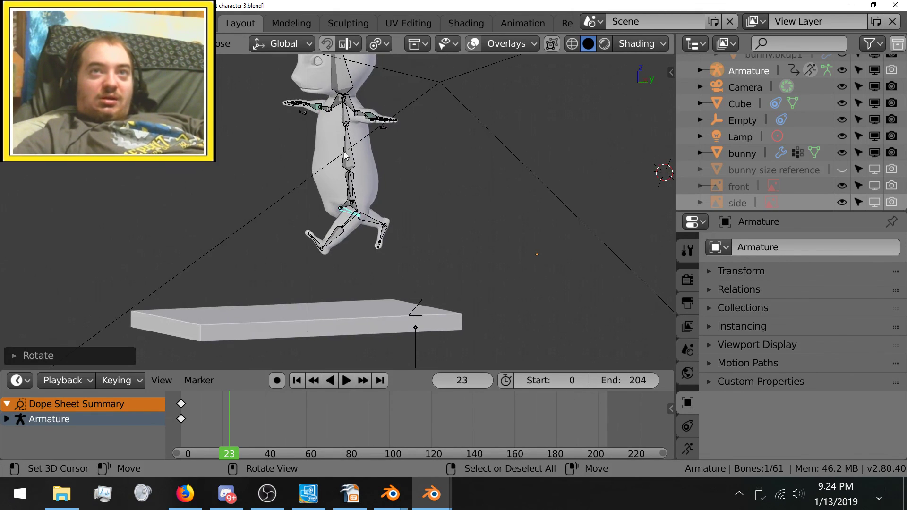
pyautogui.rightClick(354, 194)
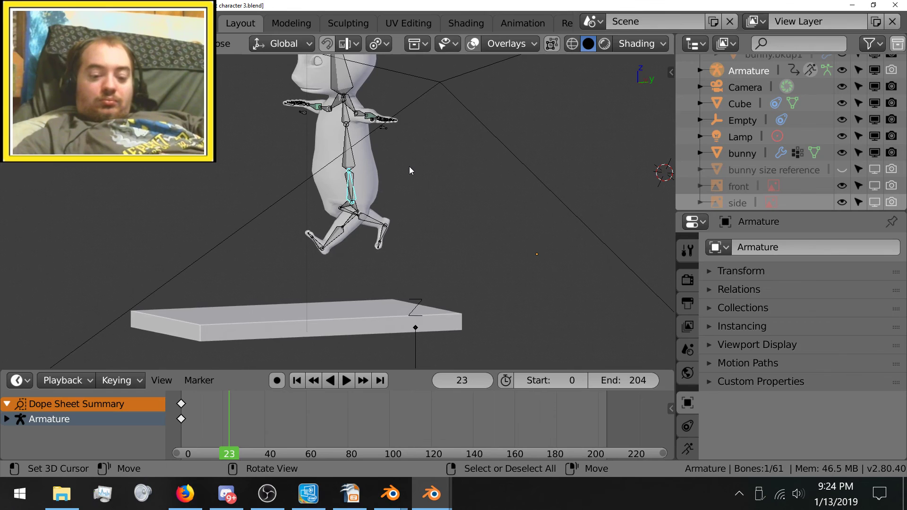
# Insert location keyframes for the bone at frame 23 from the sidebar's Location field
pyautogui.press('n')
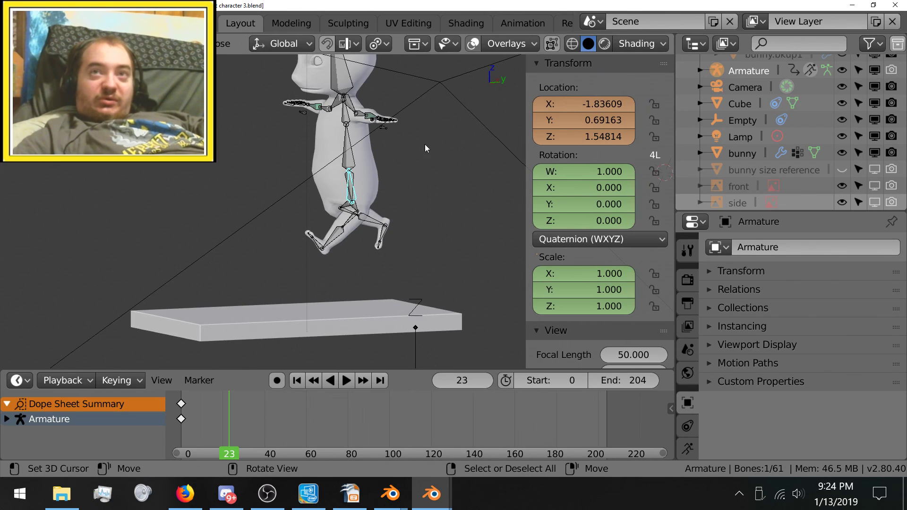
pyautogui.rightClick(571, 118)
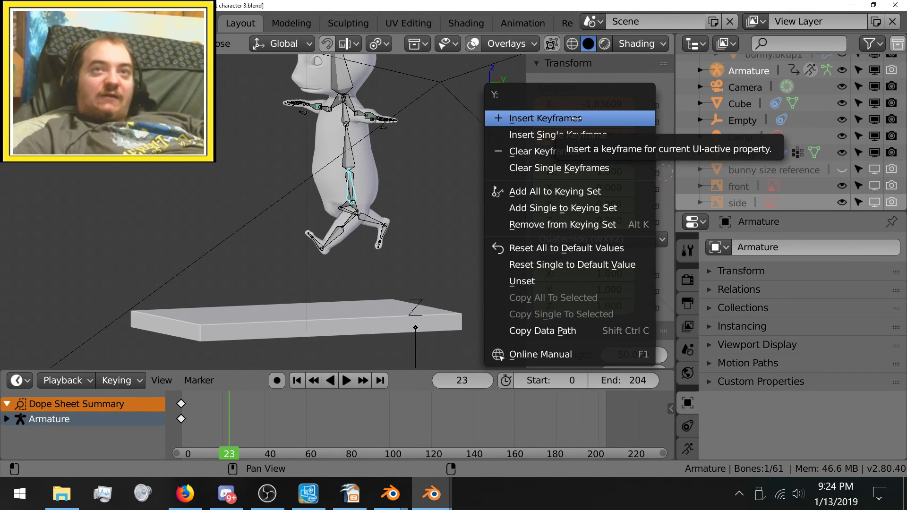
pyautogui.click(574, 118)
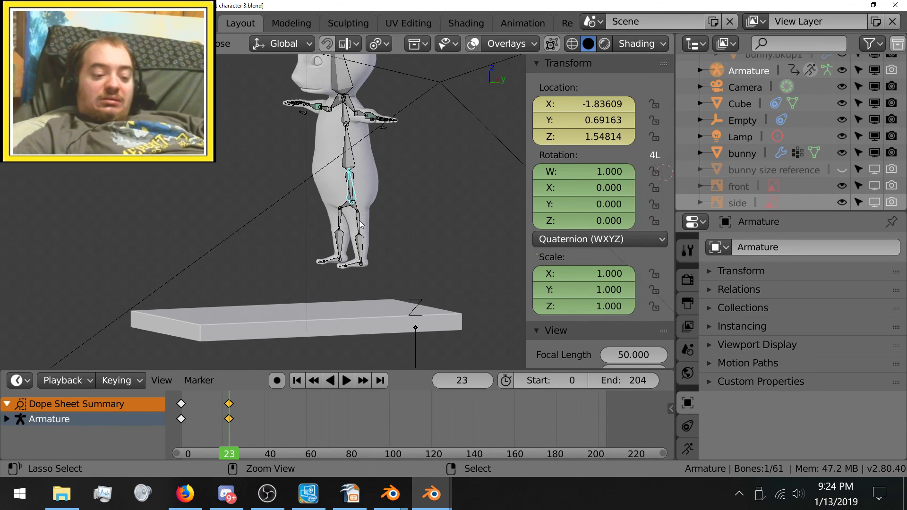
# Undo the bone's frame-23 location keys, then minimize the Blender 2.80 and 2.79 windows
pyautogui.hotkey('ctrl', 'z')
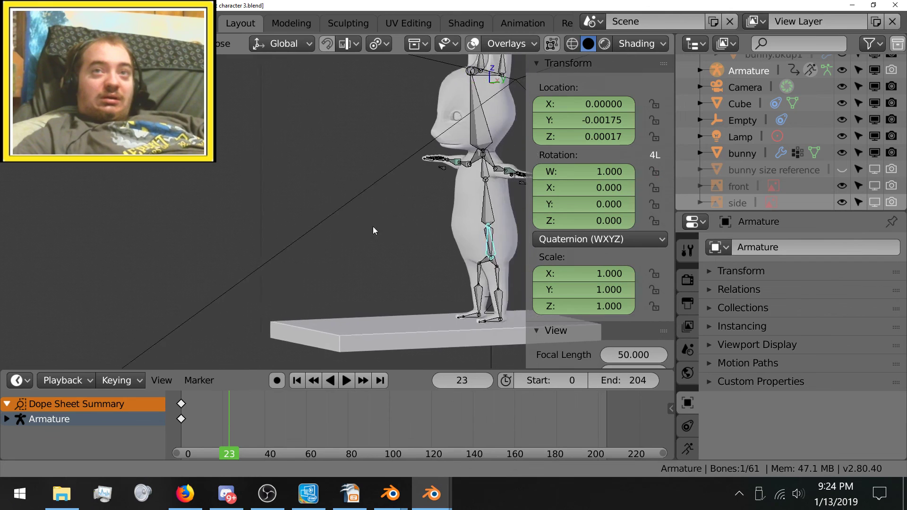
pyautogui.keyDown('shift'); pyautogui.moveTo(373, 226); pyautogui.dragTo(151, 229, button='middle'); pyautogui.keyUp('shift')
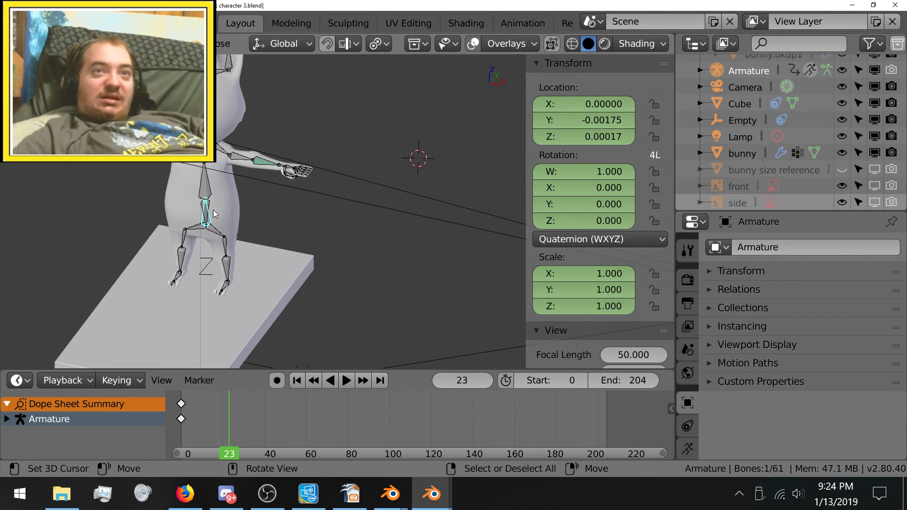
pyautogui.scroll(1, 204, 251)
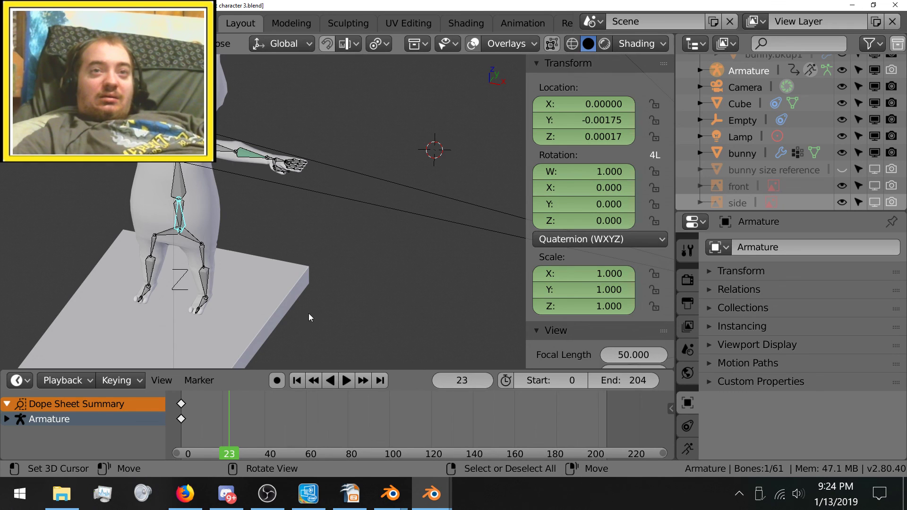
pyautogui.click(852, 9)
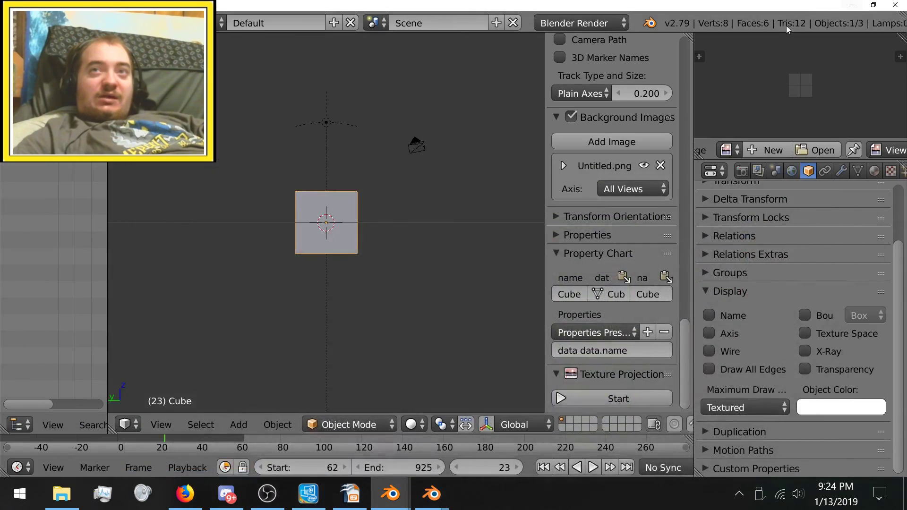
pyautogui.click(852, 8)
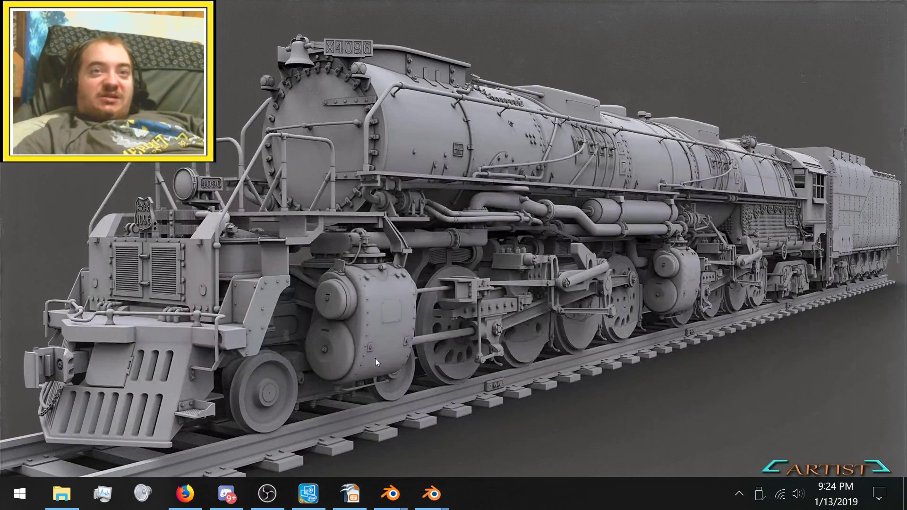